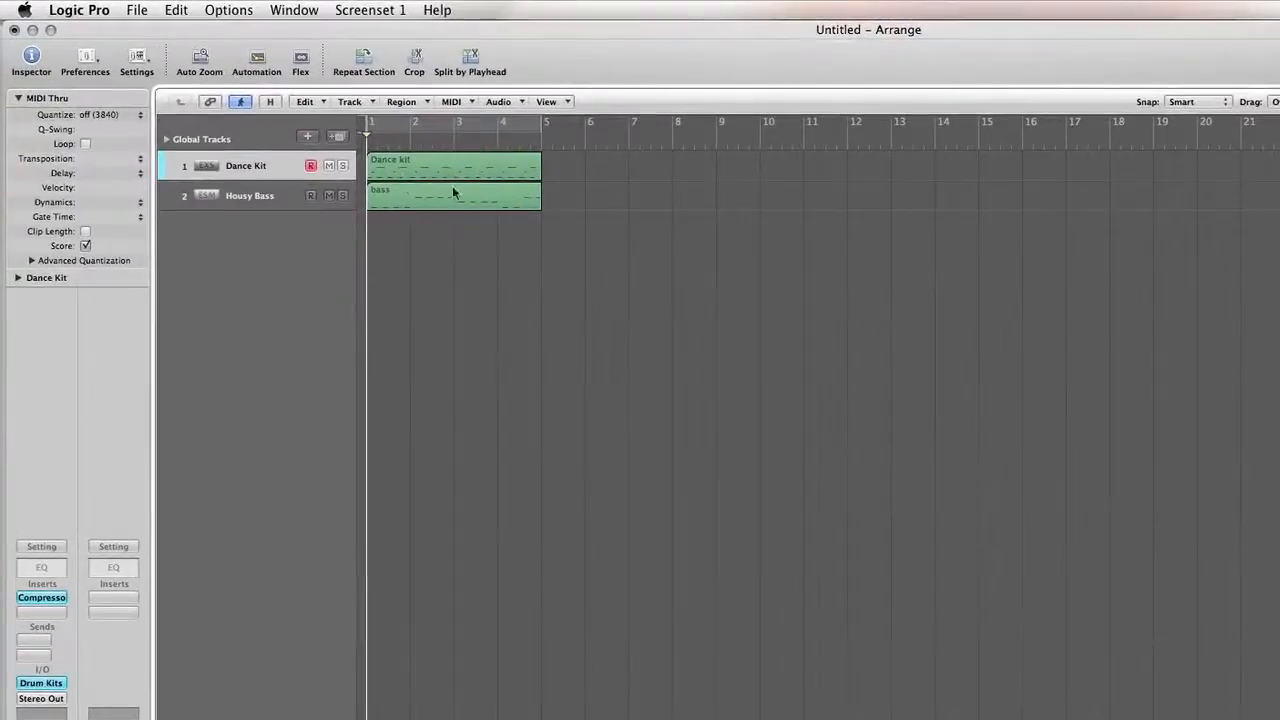
Play the Dance Kit and Housy Bass regions together, return the playhead to bar 1, and deselect the regions.
{"action": "left_click", "coordinate": [408, 172]}
{"action": "key", "text": "space"}
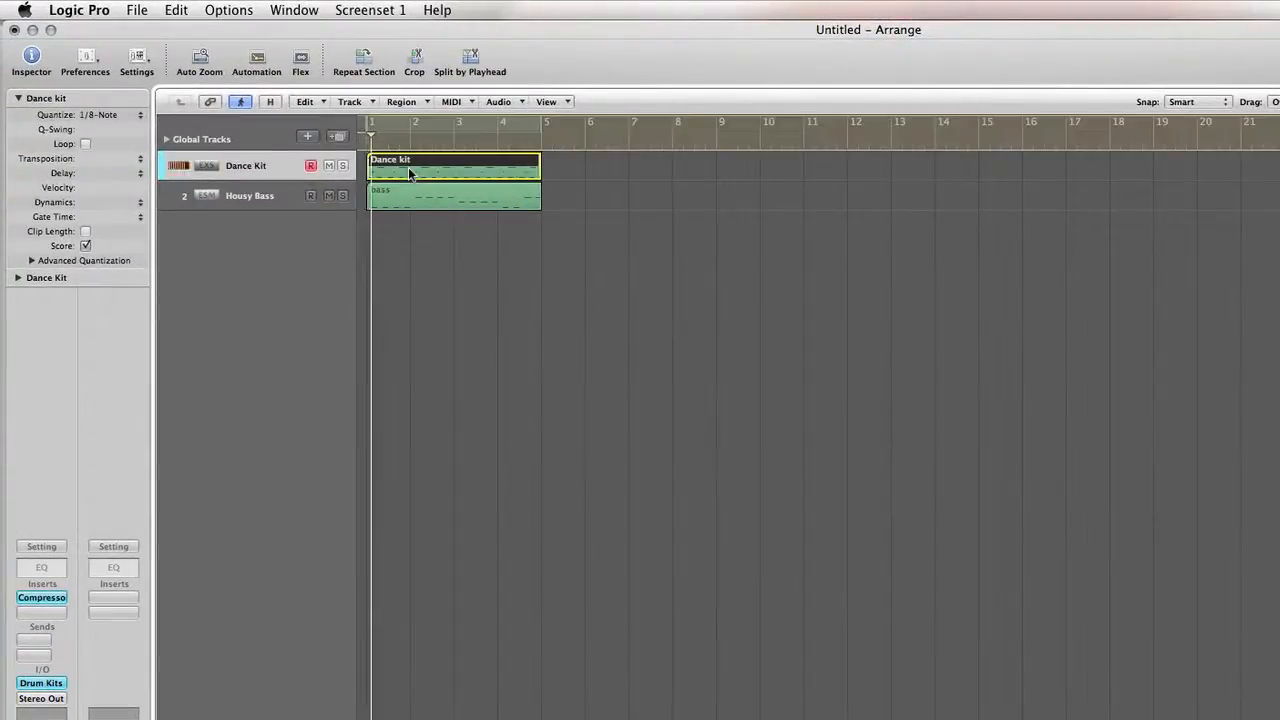
{"action": "left_click", "coordinate": [275, 196]}
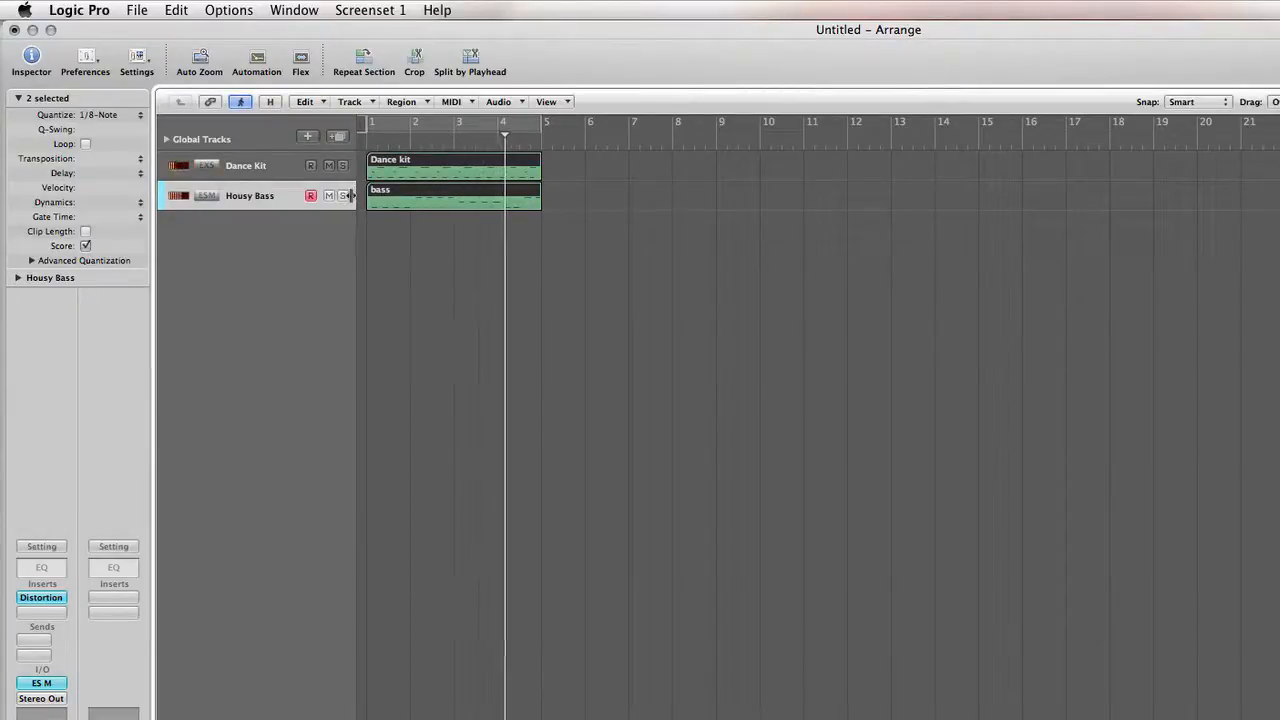
{"action": "key", "text": "space"}
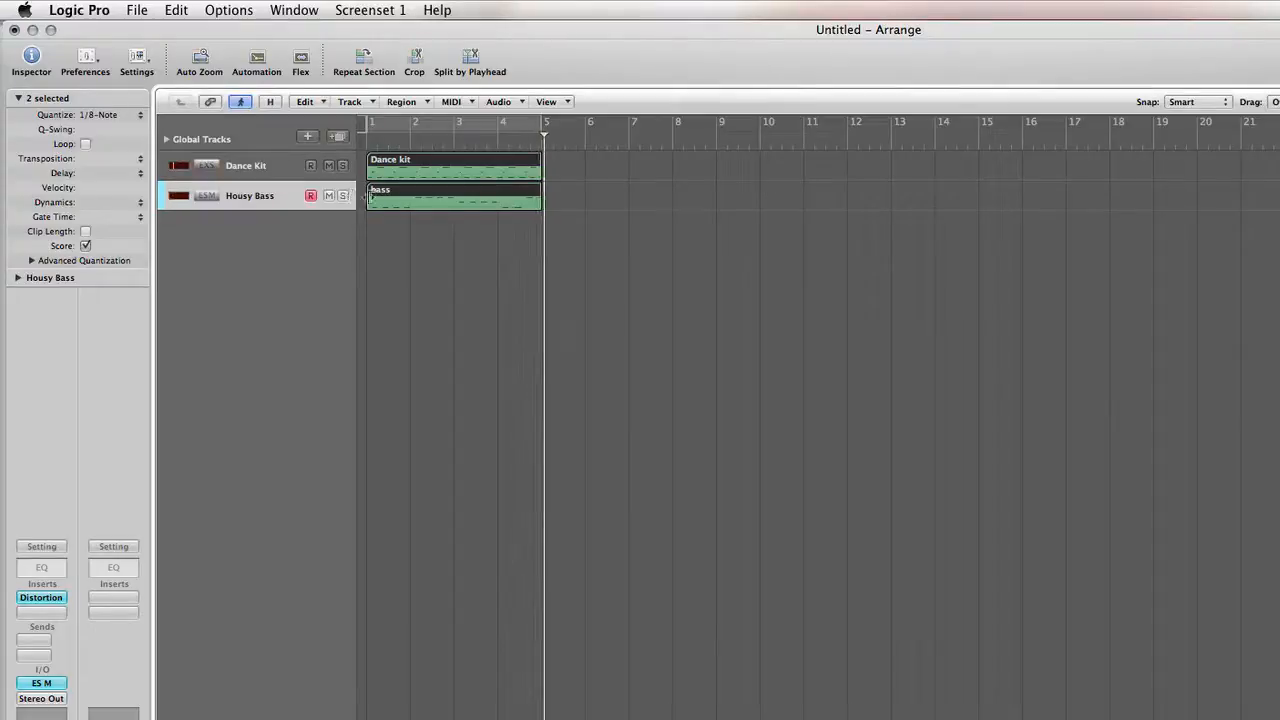
{"action": "key", "text": "Return"}
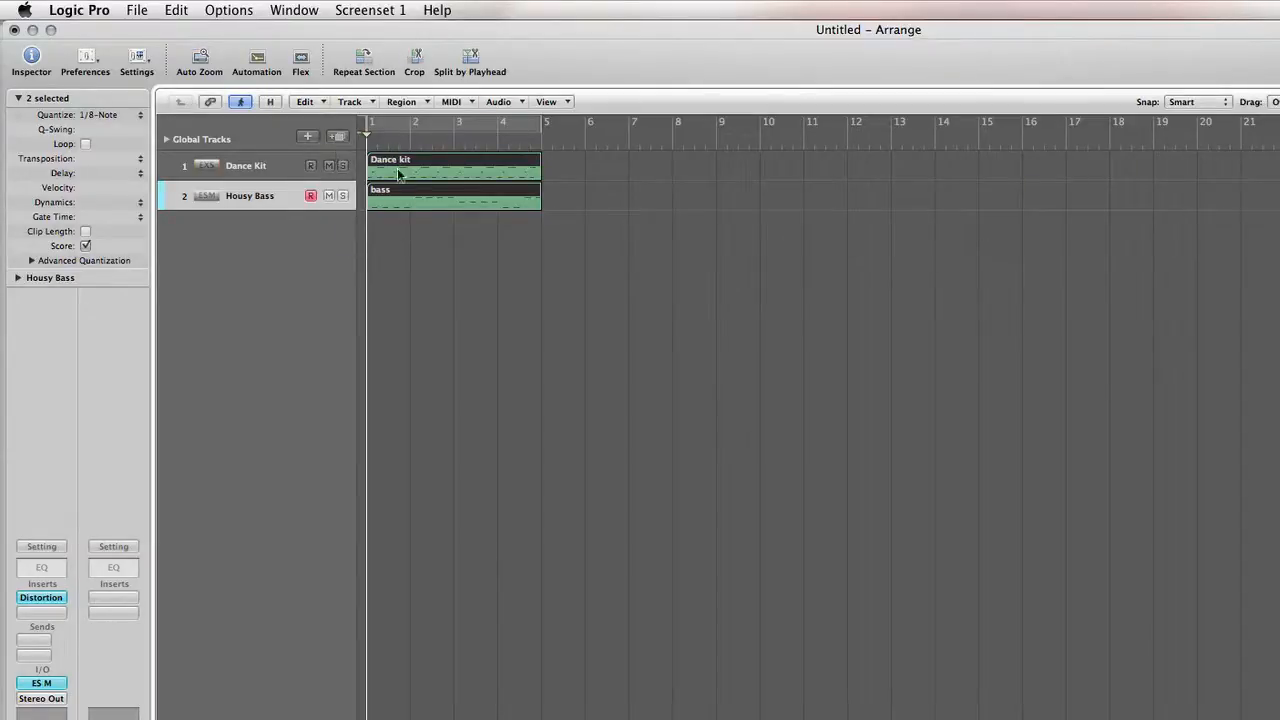
{"action": "left_click", "coordinate": [458, 230]}
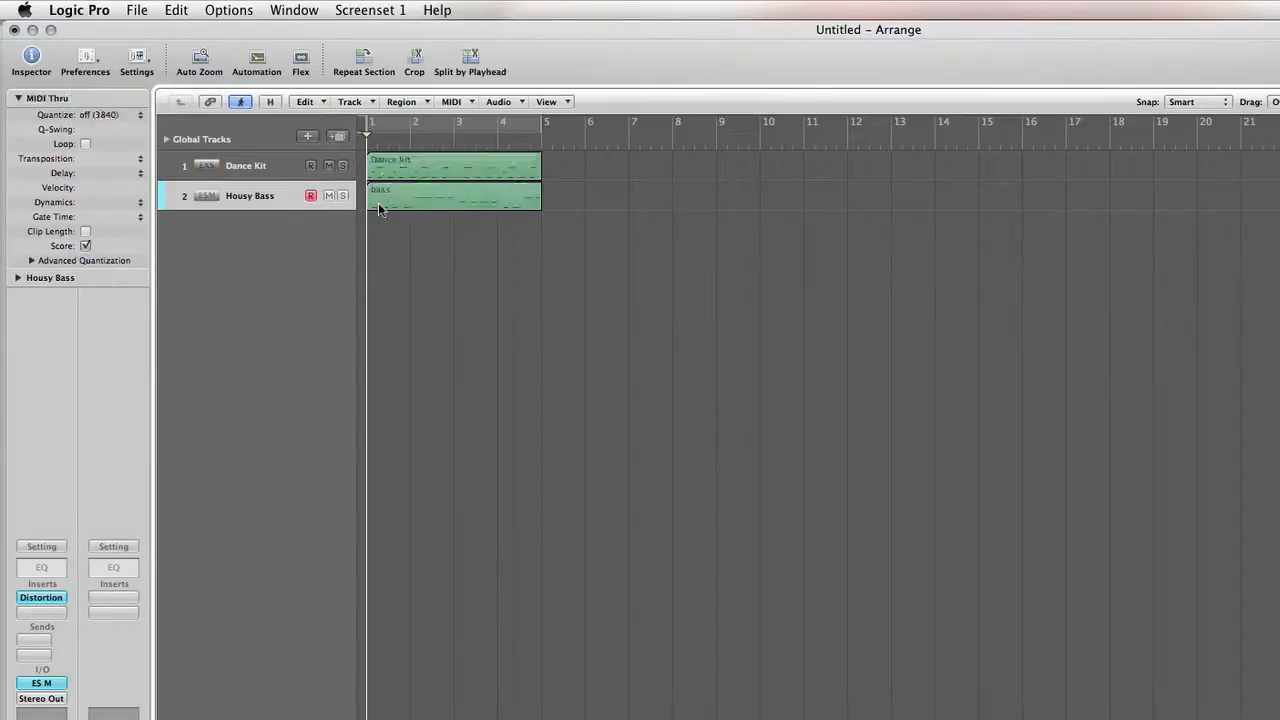
Create a marker named Am at bar 1 for the first chord.
{"action": "key", "text": "space"}
{"action": "key", "text": "space"}
{"action": "key", "text": "alt+apostrophe"}
{"action": "key", "text": "alt+shift+apostrophe"}
{"action": "type", "text": "Am"}
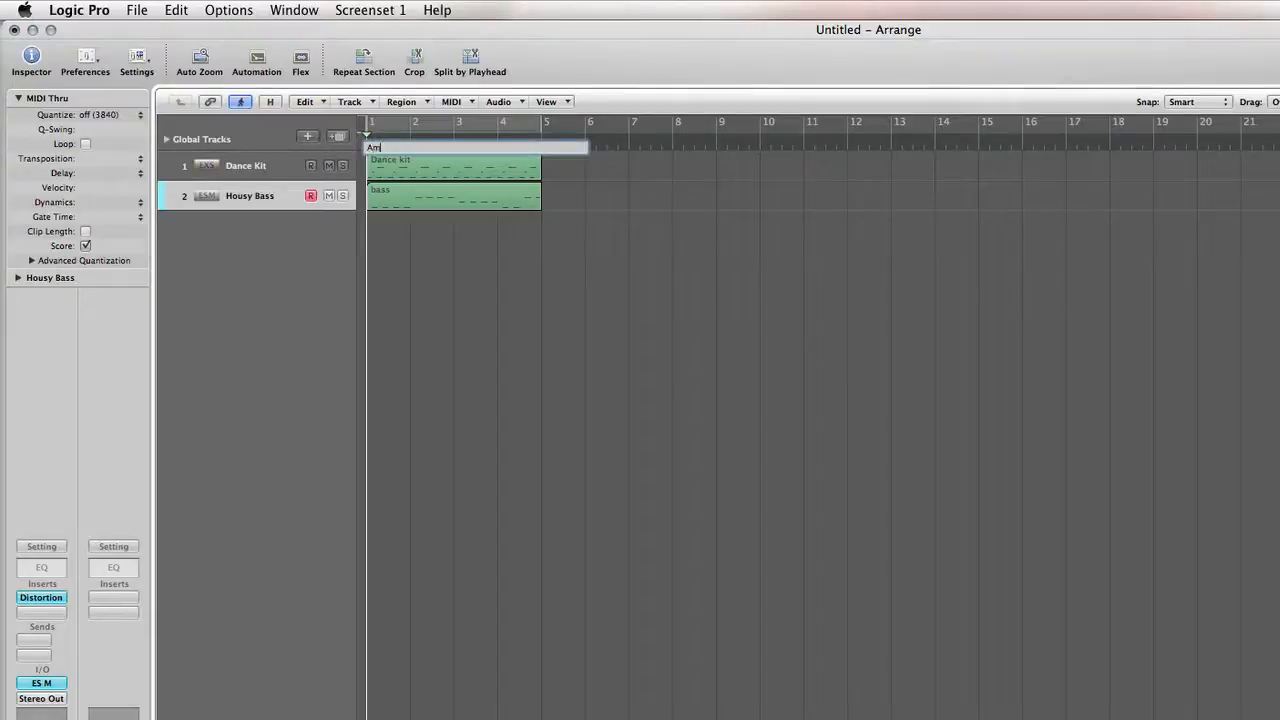
{"action": "key", "text": "Return"}
Play on to bar 2 and create a marker named F there for the second chord.
{"action": "key", "text": "space"}
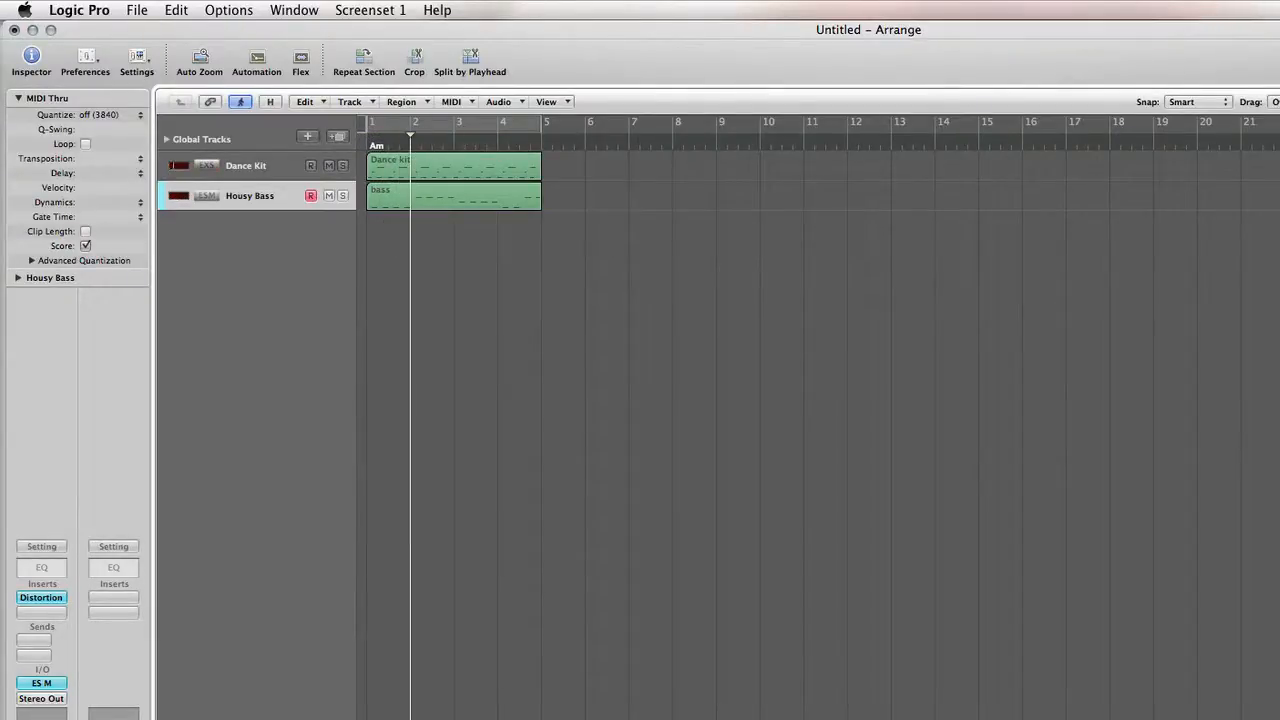
{"action": "key", "text": "alt+apostrophe"}
{"action": "key", "text": "alt+shift+apostrophe"}
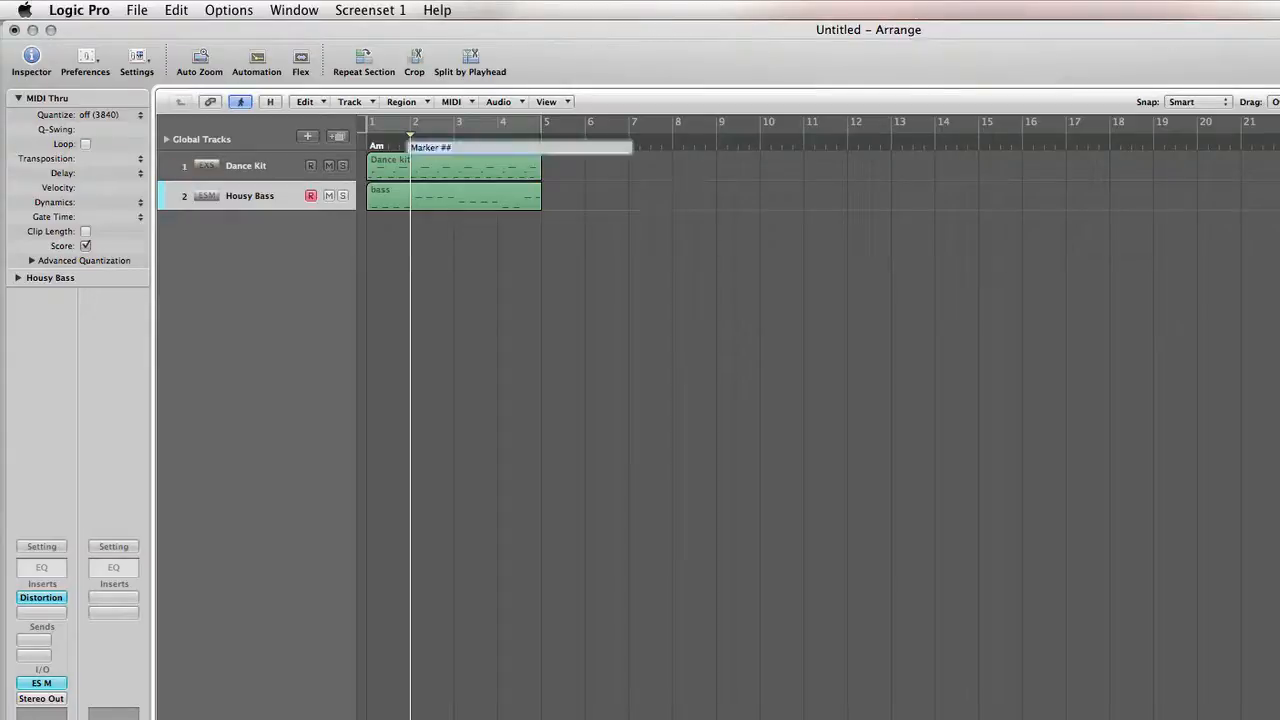
{"action": "type", "text": "F"}
{"action": "key", "text": "Return"}
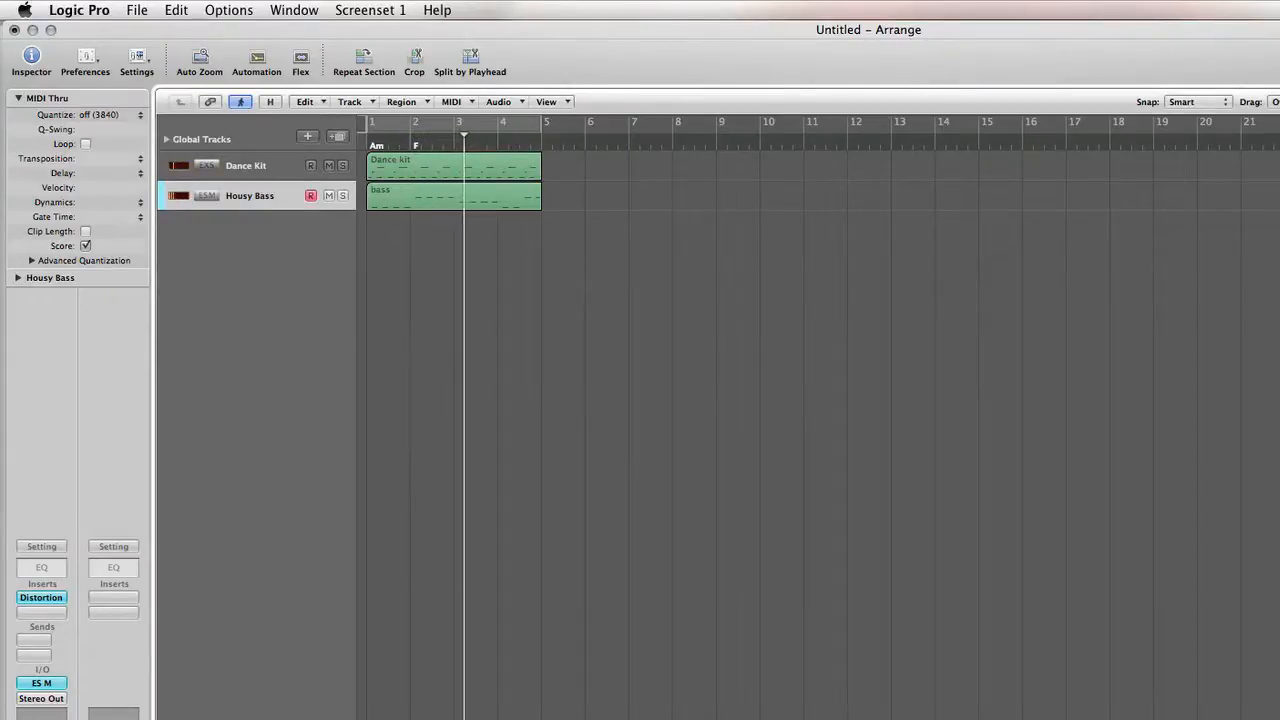
Create a marker named G at bar 3 for the third chord.
{"action": "key", "text": "alt+apostrophe"}
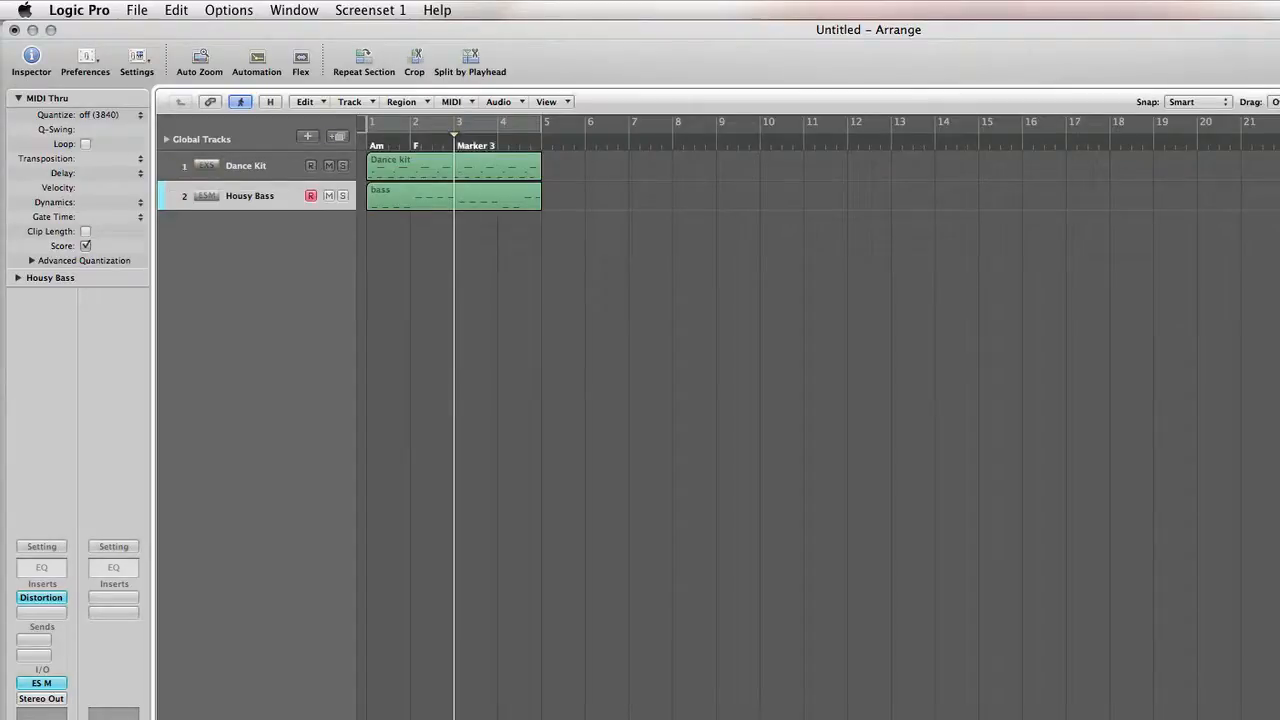
{"action": "key", "text": "shift+apostrophe"}
{"action": "type", "text": "G"}
{"action": "key", "text": "Return"}
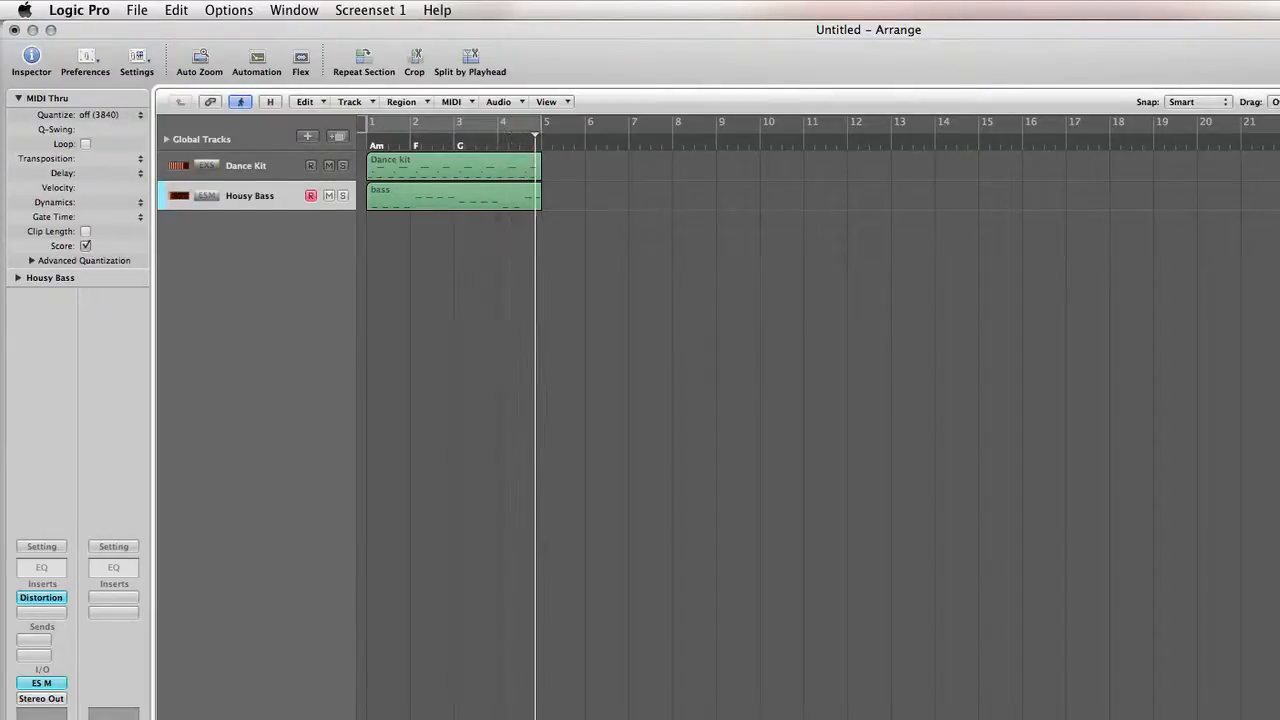
Move the playhead to bar 4 and create a marker named C there without rounding.
{"action": "key", "text": "comma"}
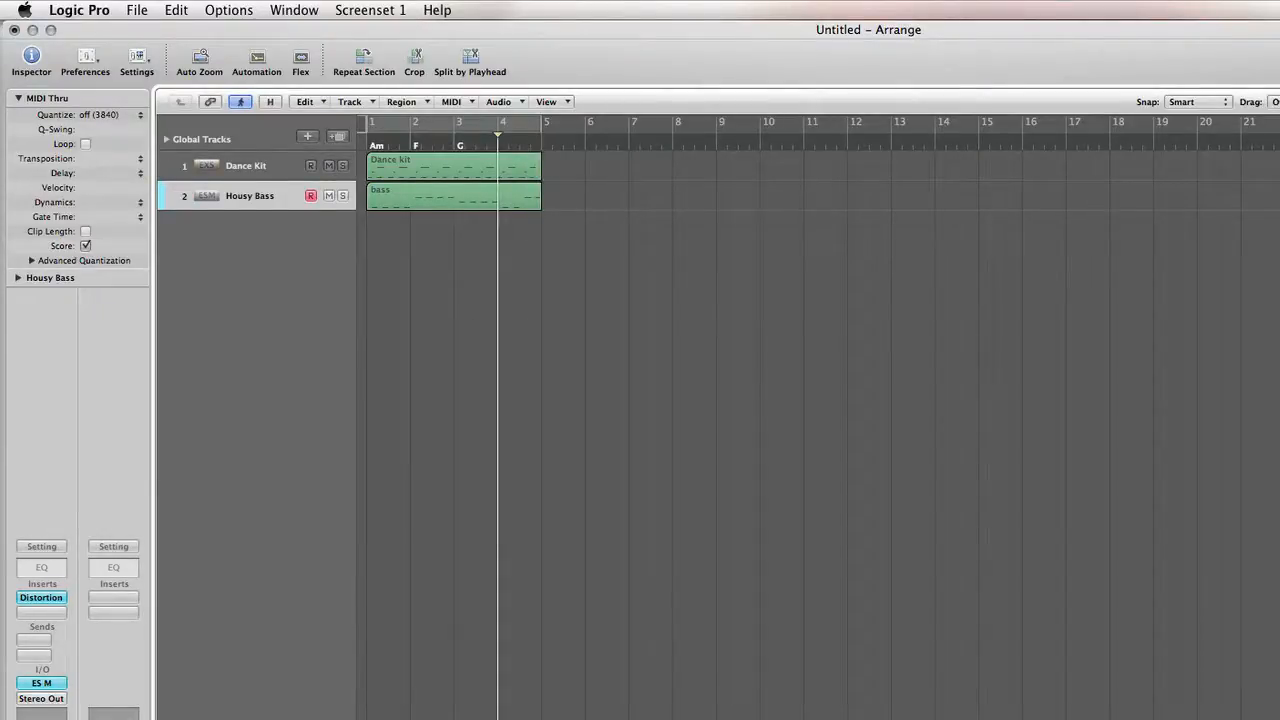
{"action": "key", "text": "ctrl+k"}
{"action": "key", "text": "ctrl+super+Return"}
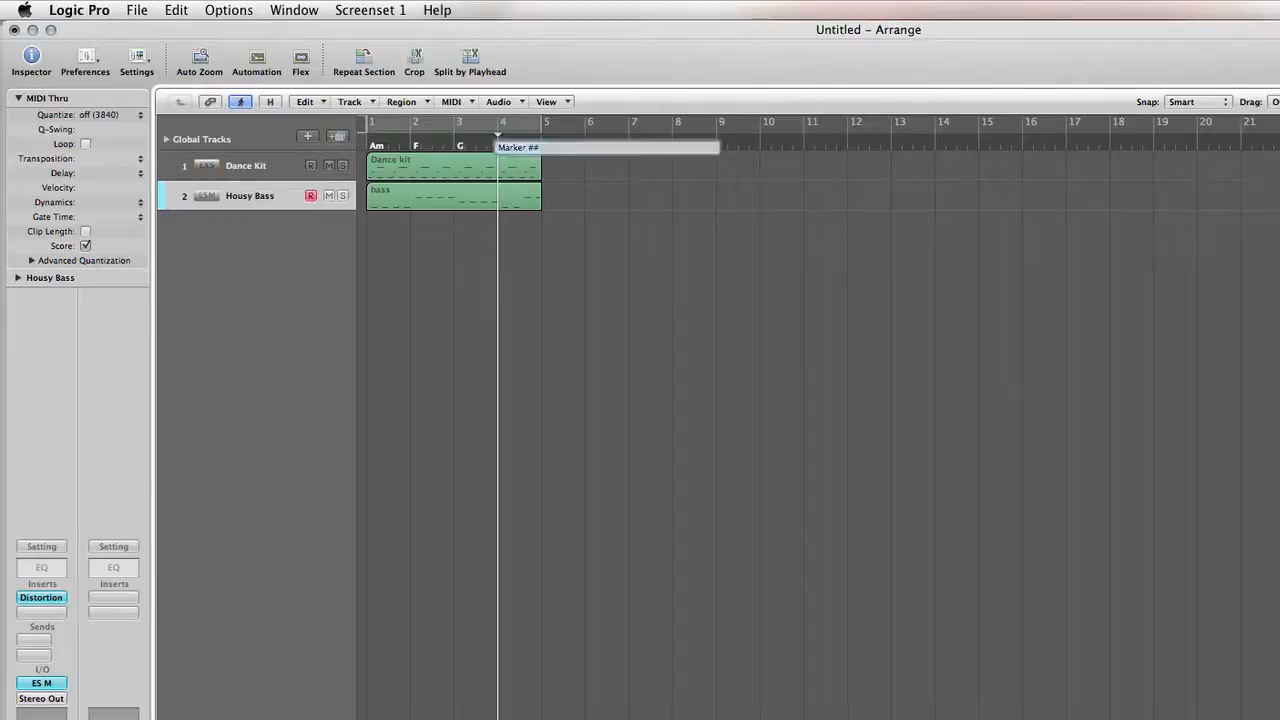
{"action": "type", "text": "C"}
{"action": "key", "text": "Return"}
{"action": "key", "text": "period"}
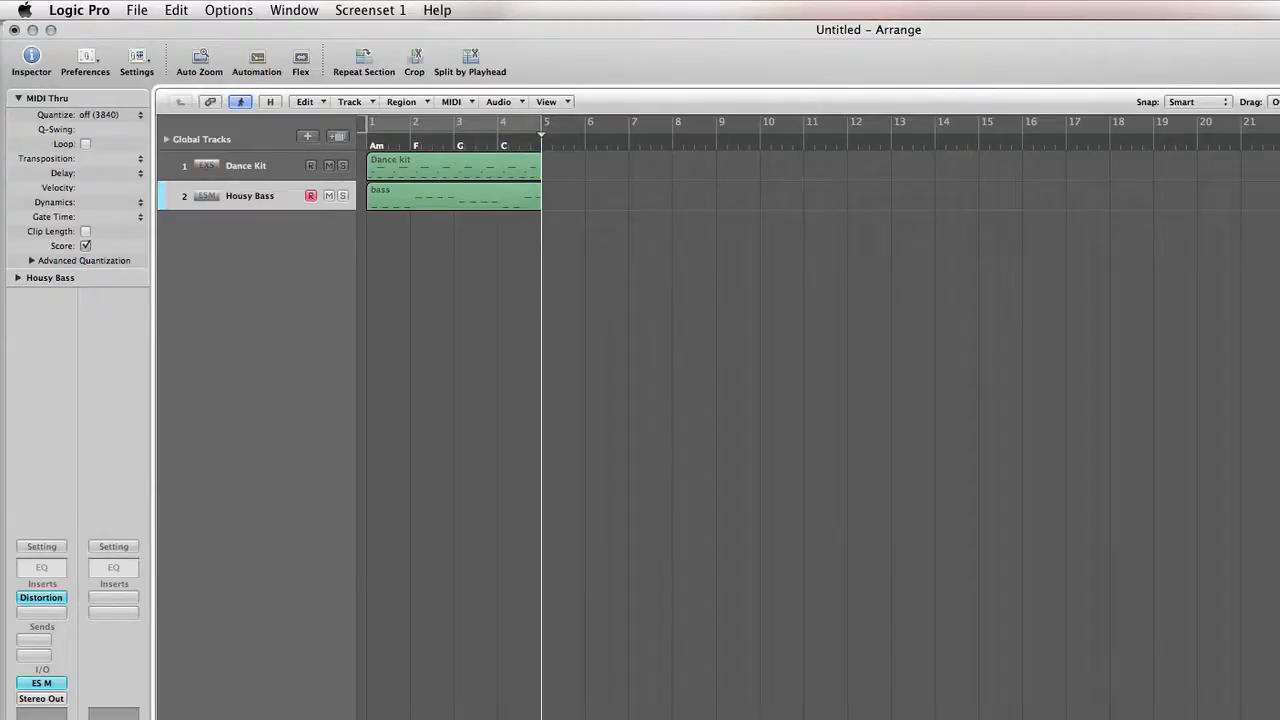
Create an unrounded marker named C7/B in the middle of bar 4 and play the loop with all chord markers.
{"action": "left_click", "coordinate": [520, 150]}
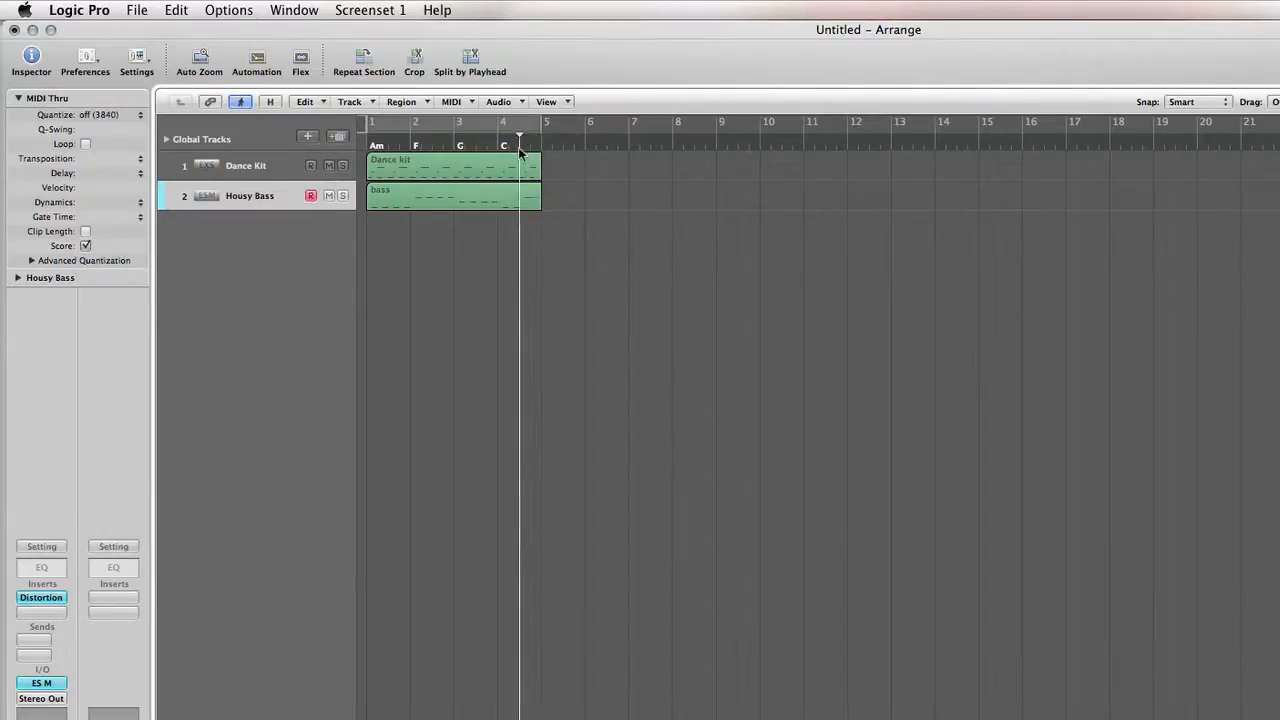
{"action": "key", "text": "ctrl+k"}
{"action": "double_click", "coordinate": [520, 150]}
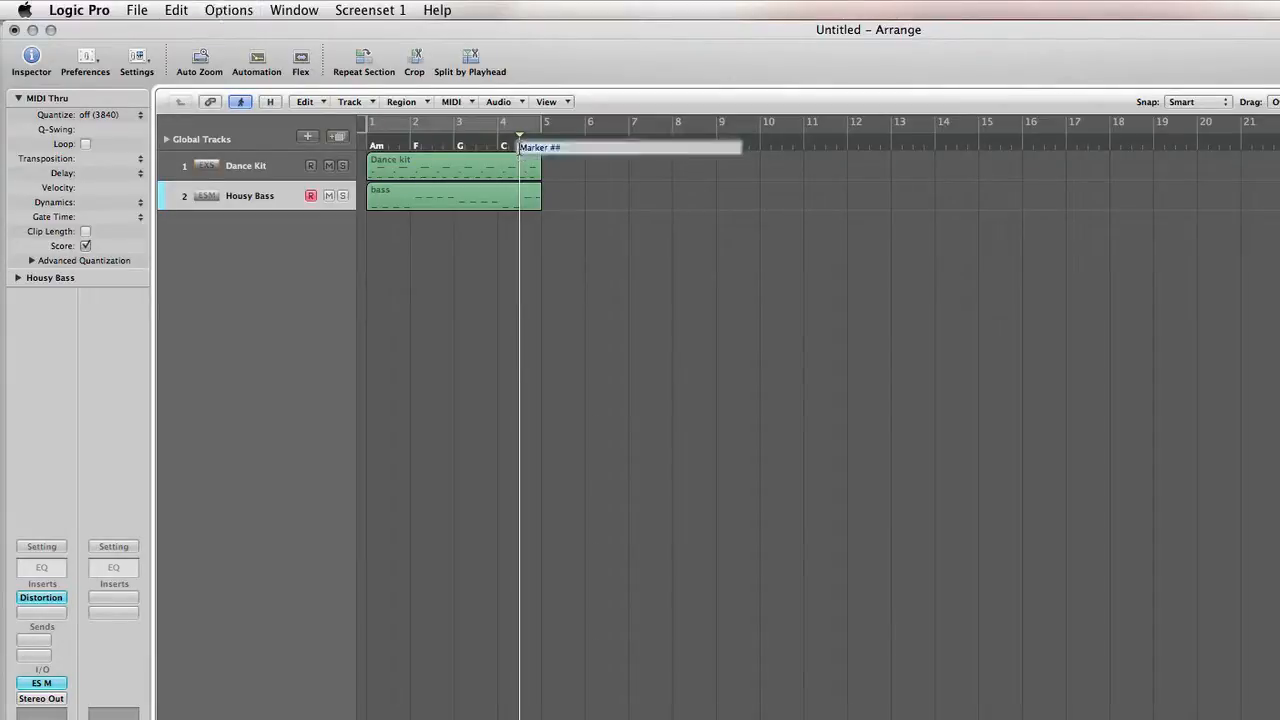
{"action": "type", "text": "C7/B"}
{"action": "key", "text": "Return"}
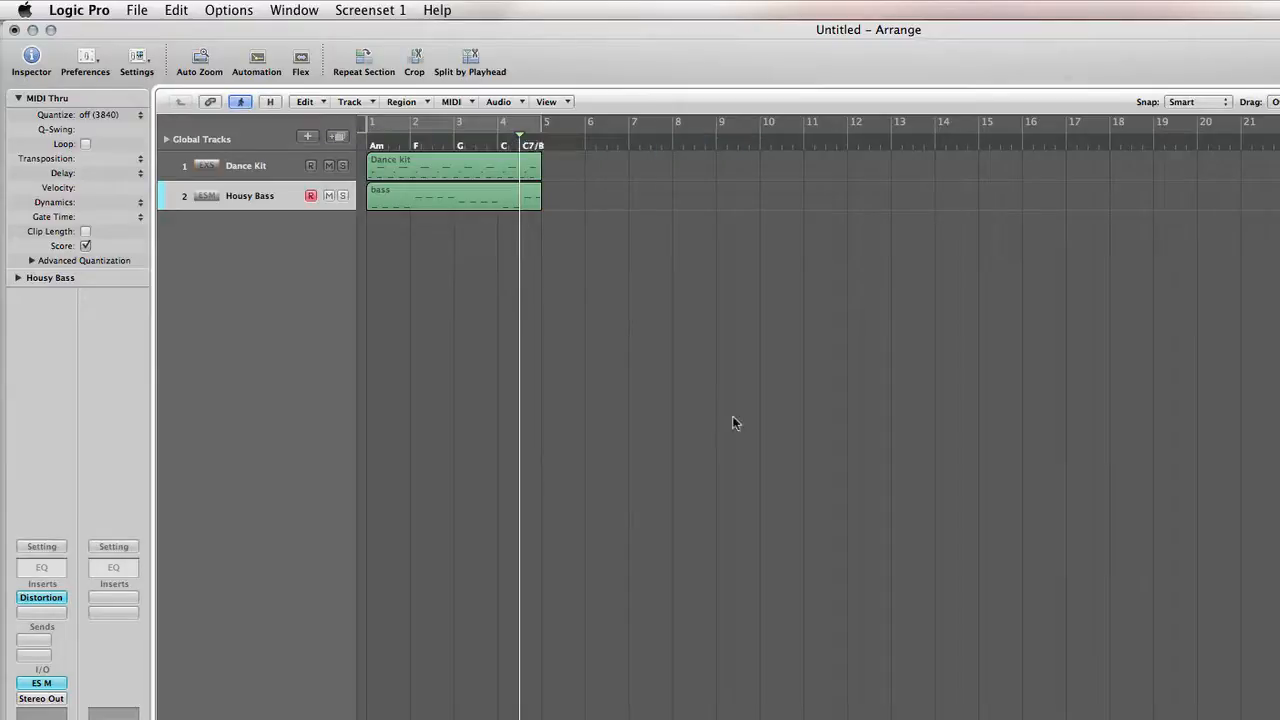
{"action": "key", "text": "space"}
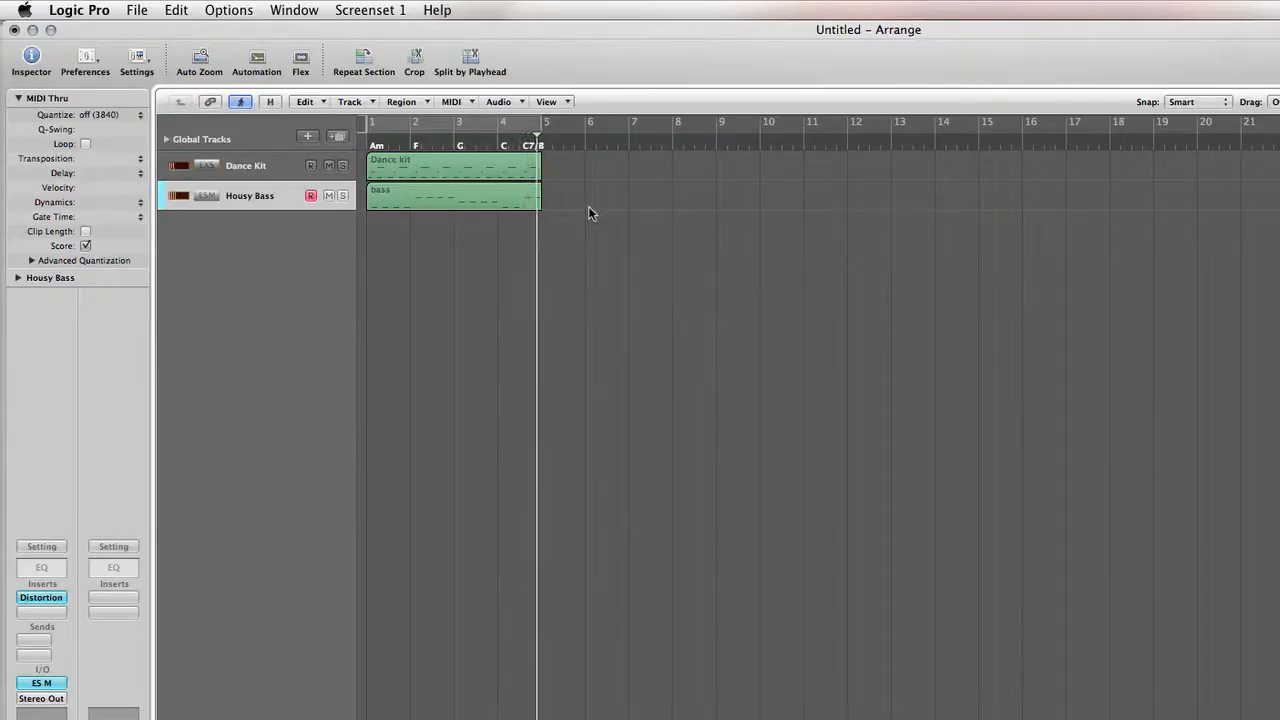
{"action": "key", "text": "space"}
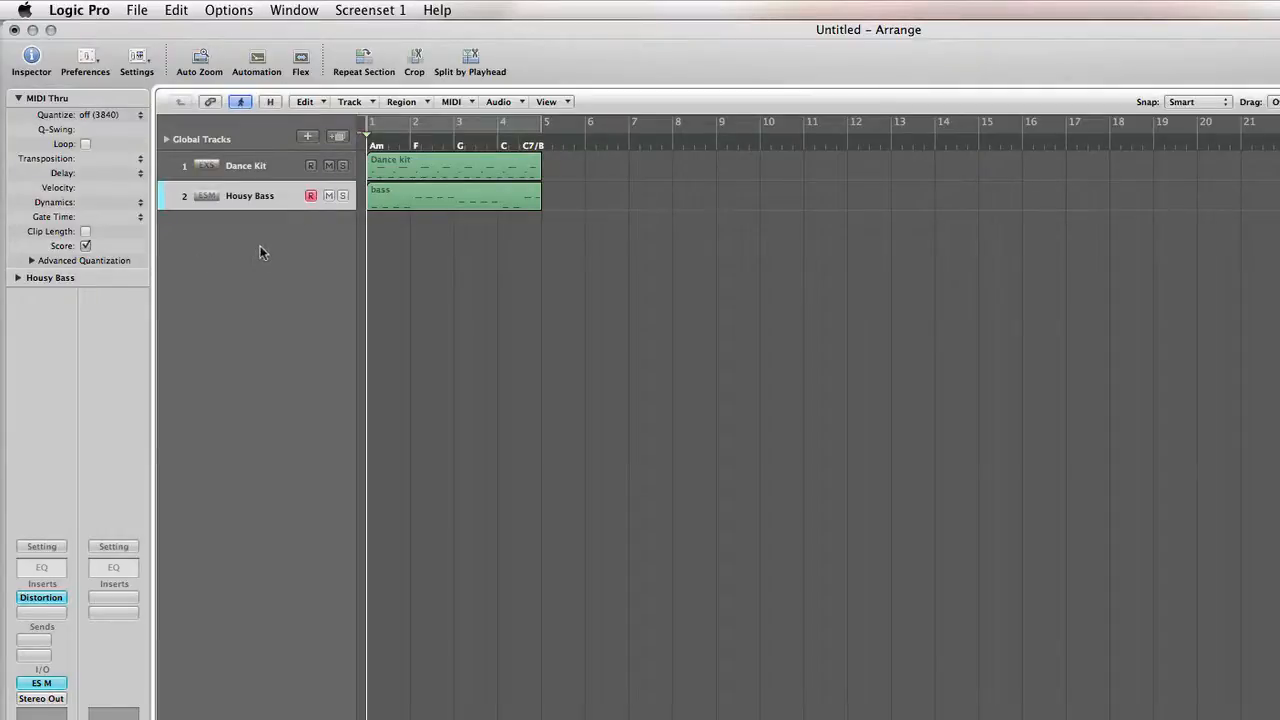
Create one new Software Instrument track below the Housy Bass track.
{"action": "left_click", "coordinate": [356, 101]}
{"action": "left_click", "coordinate": [372, 134]}
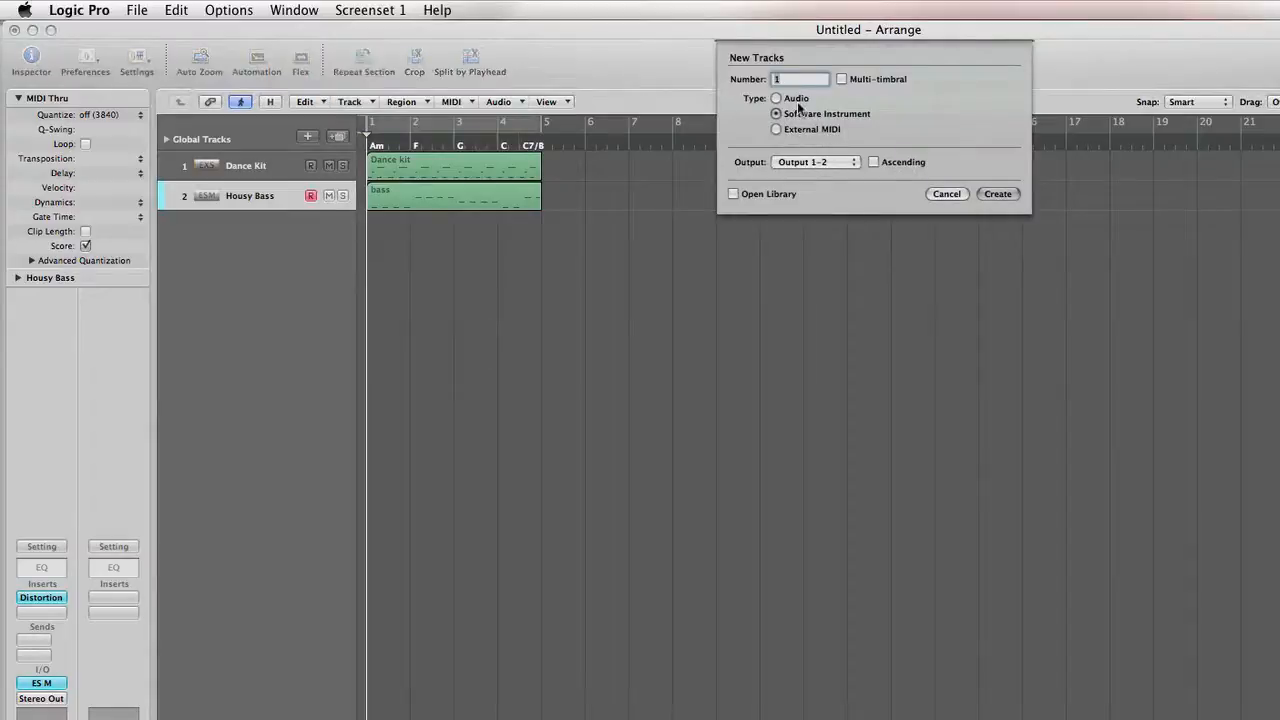
{"action": "left_click", "coordinate": [985, 193]}
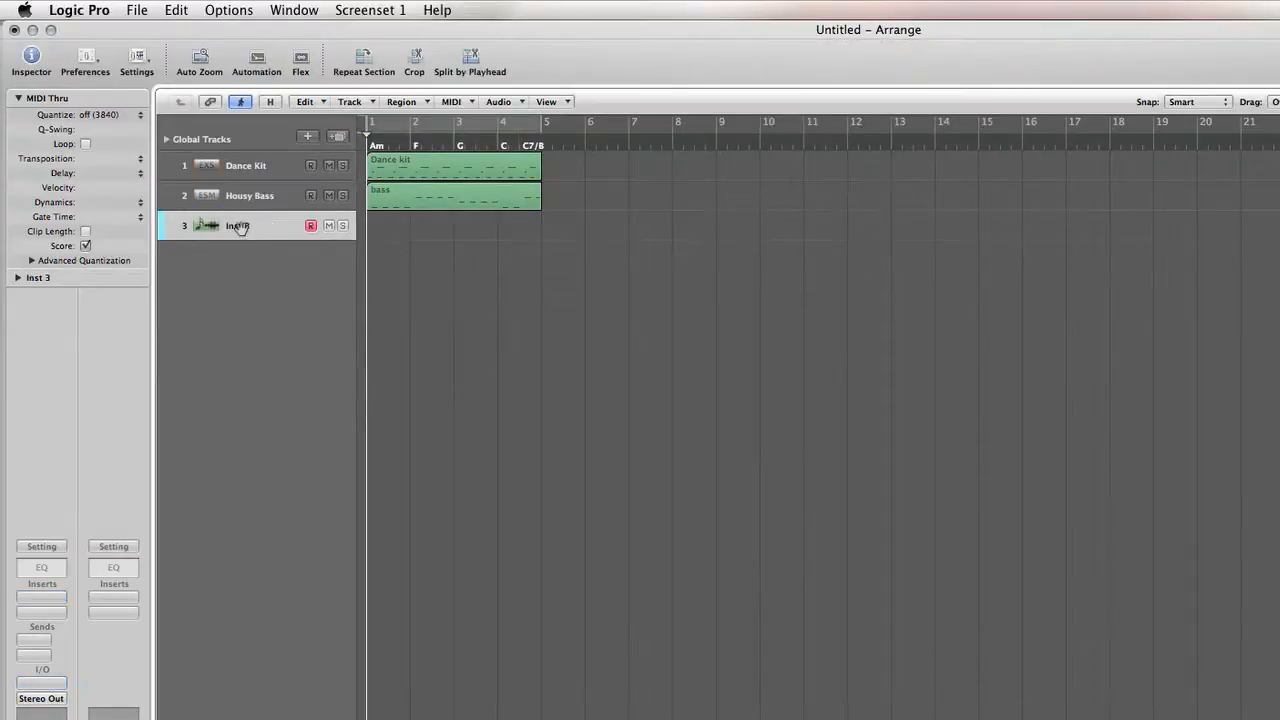
Load the ES2 synthesizer on the new instrument track and move its window clear of the track list.
{"action": "left_click", "coordinate": [41, 684]}
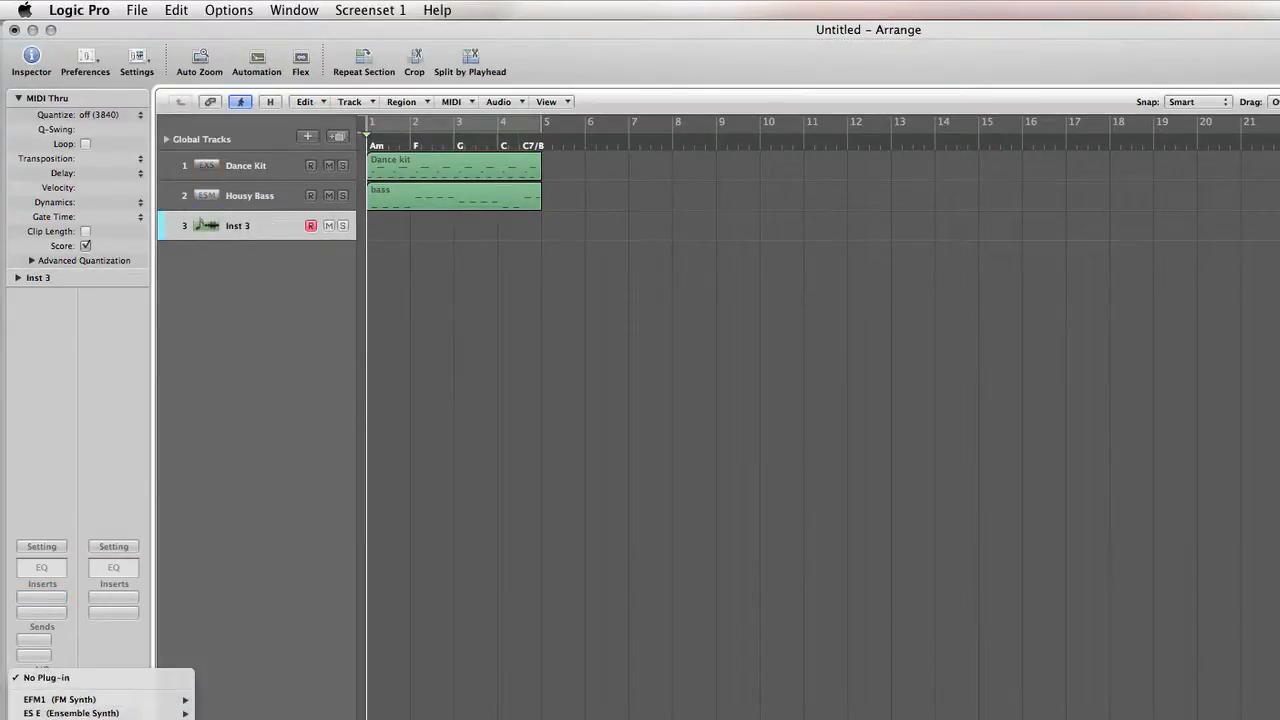
{"action": "left_click", "coordinate": [100, 719]}
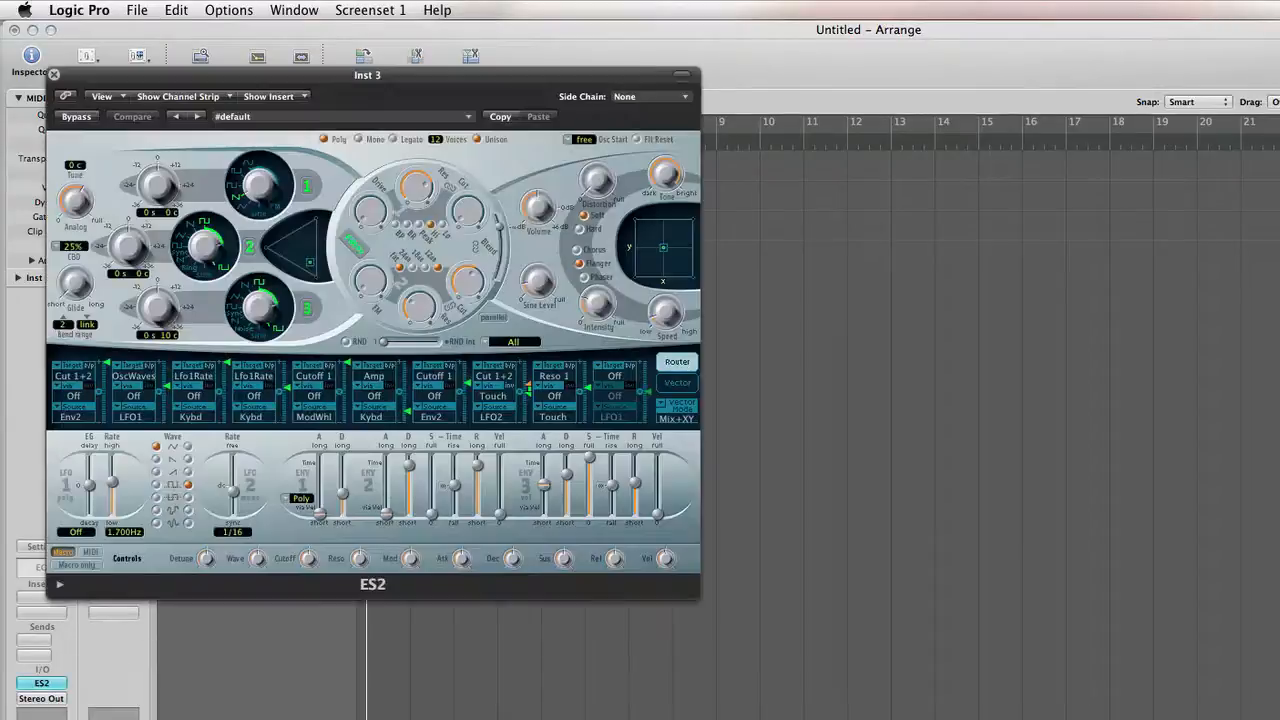
{"action": "left_click_drag", "start_coordinate": [452, 80], "coordinate": [935, 261]}
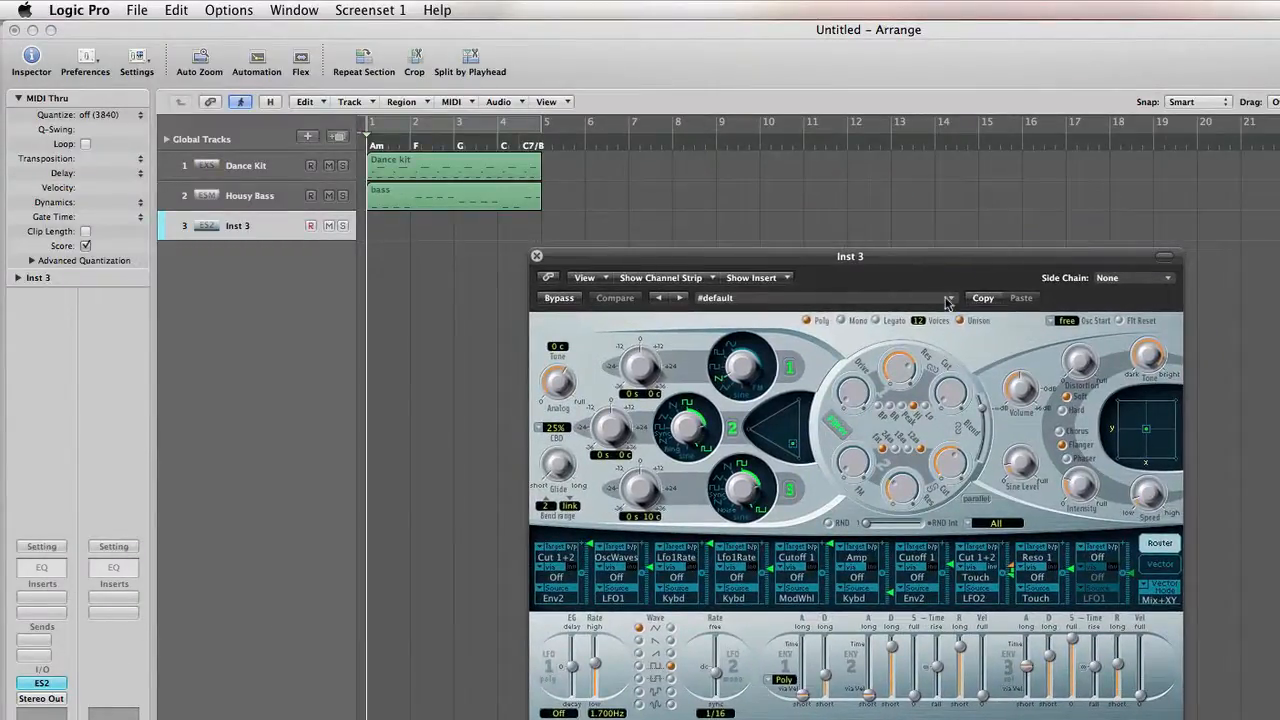
Load the Strings PWM setting in the ES2 synthesizer.
{"action": "left_click", "coordinate": [947, 299]}
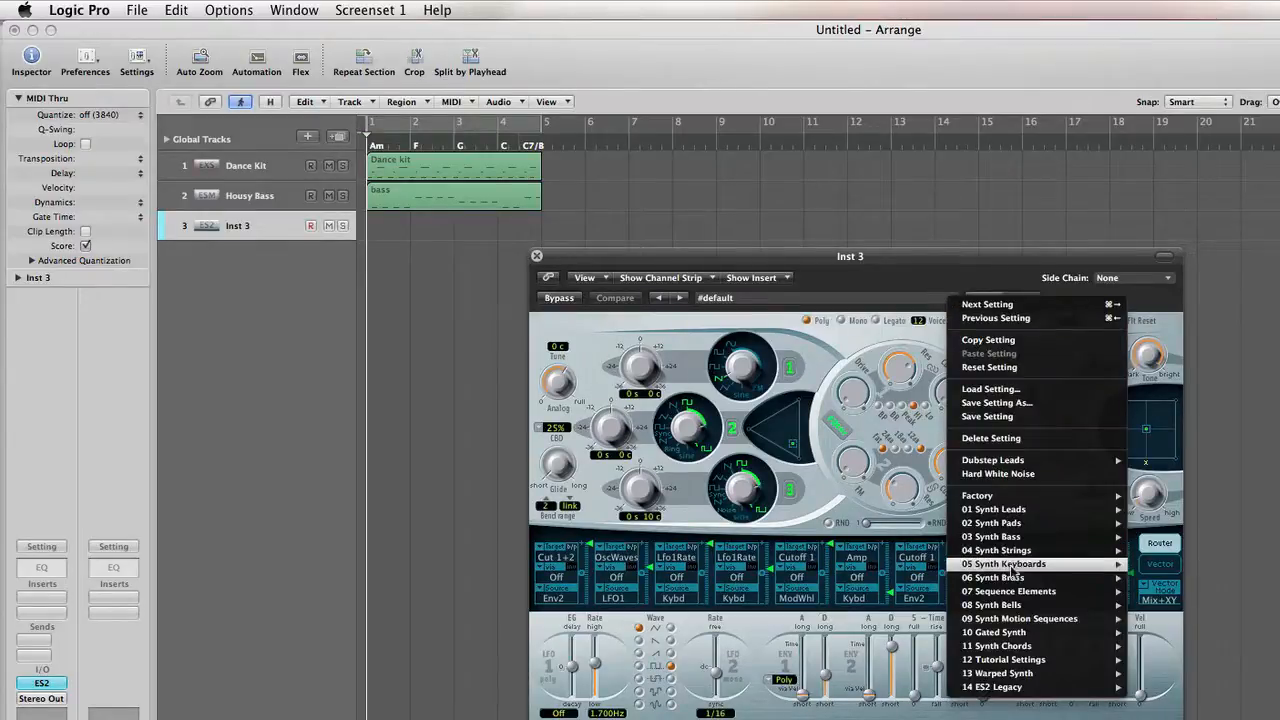
{"action": "mouse_move", "coordinate": [1022, 553]}
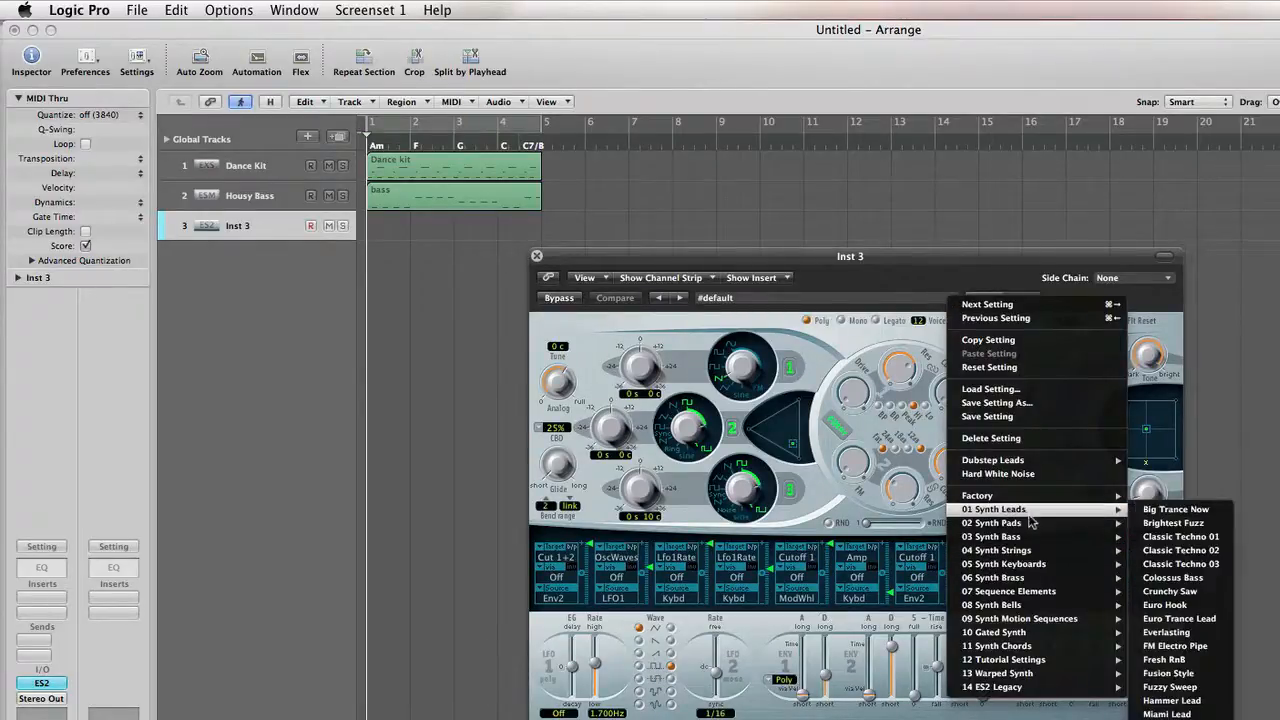
{"action": "mouse_move", "coordinate": [1028, 524]}
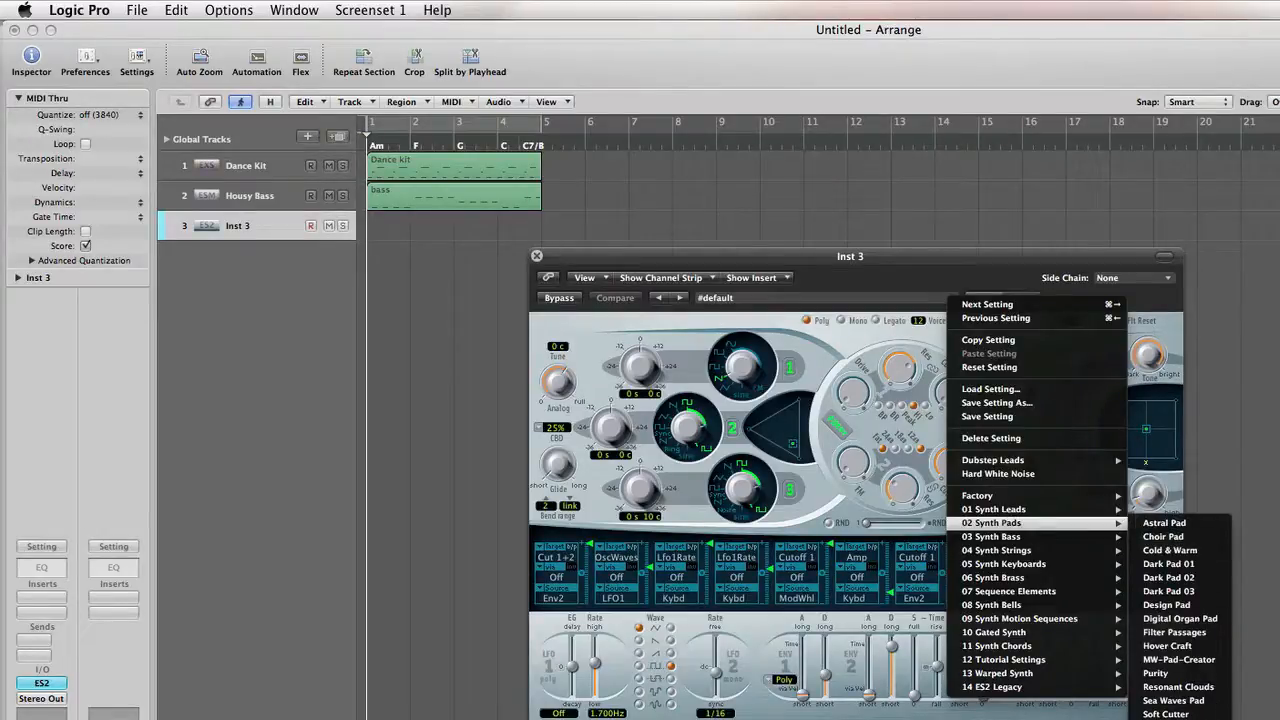
{"action": "left_click", "coordinate": [1150, 705]}
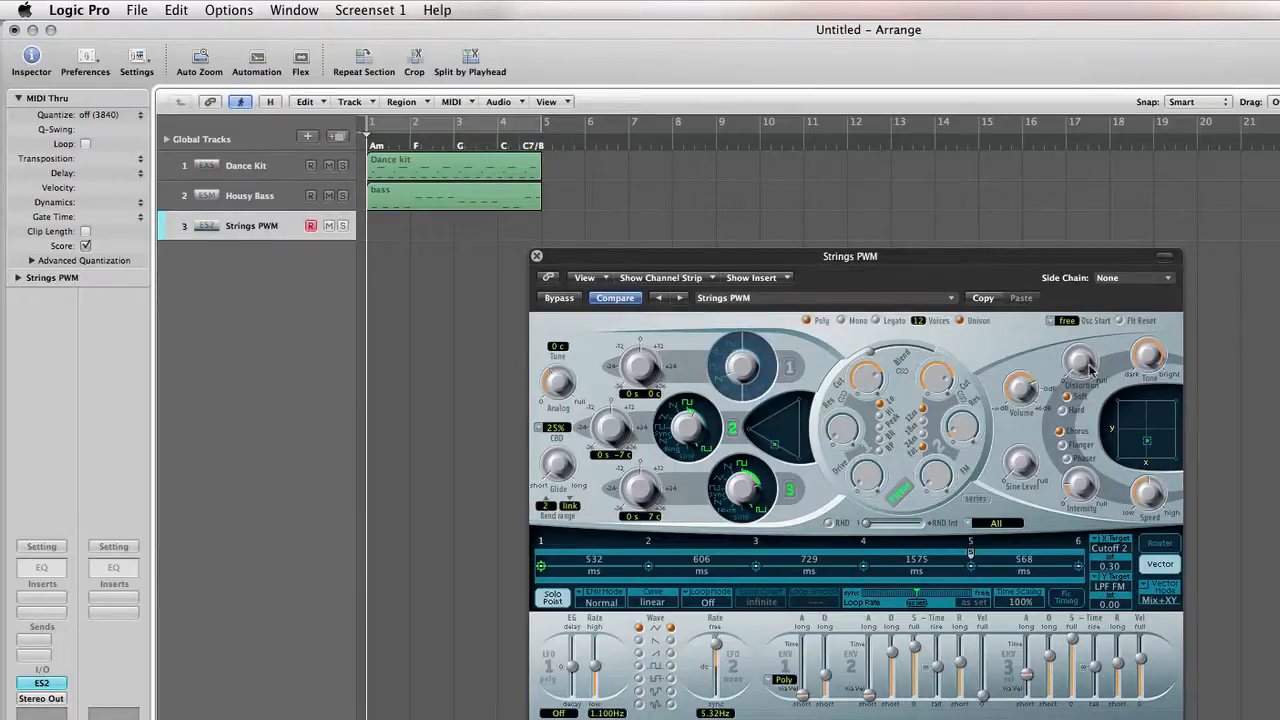
{"action": "mouse_move", "coordinate": [1090, 361]}
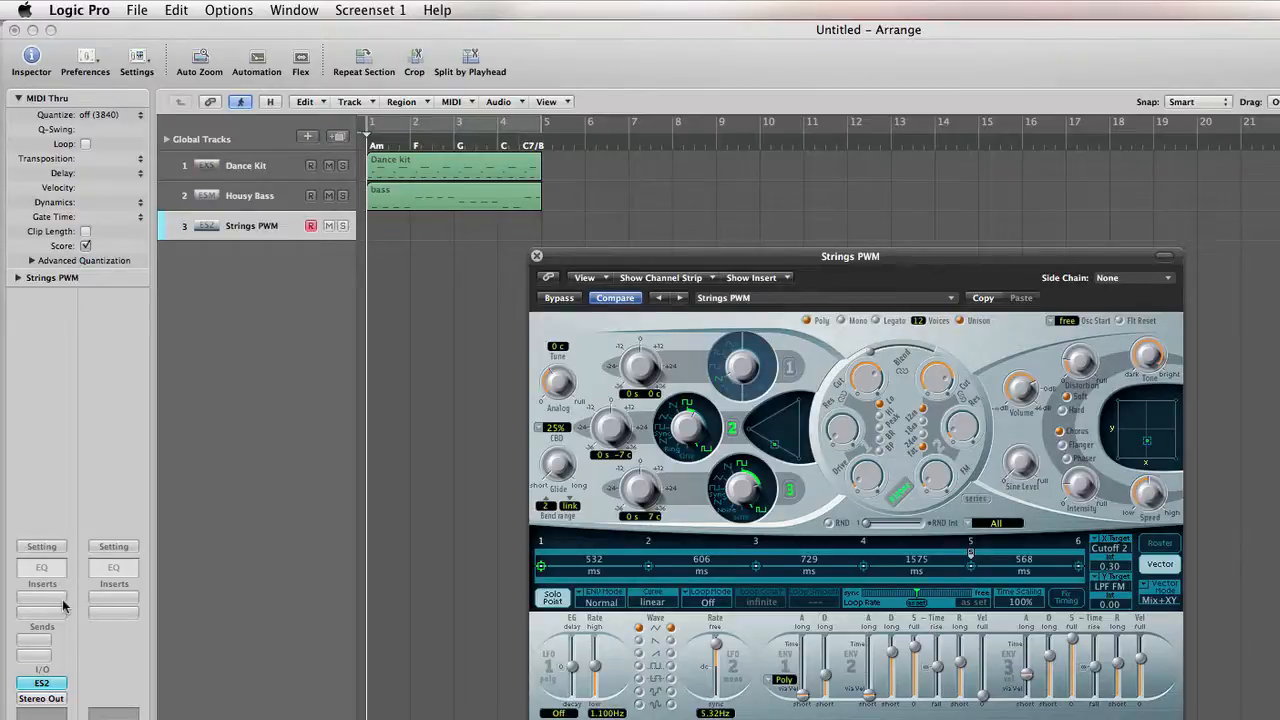
Record the chord part on the Strings PWM track from bar 1 to bar 5 and return the playhead to the start.
{"action": "left_click_drag", "start_coordinate": [775, 256], "coordinate": [942, 228]}
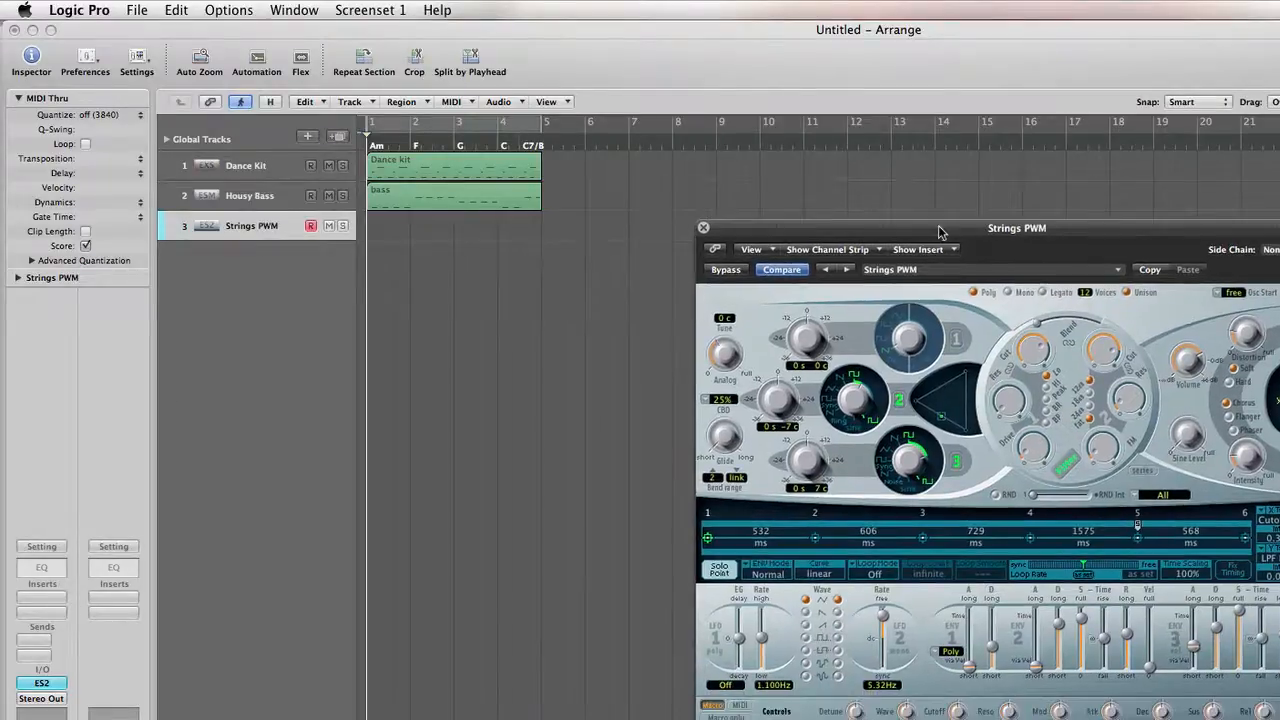
{"action": "key", "text": "super+Right"}
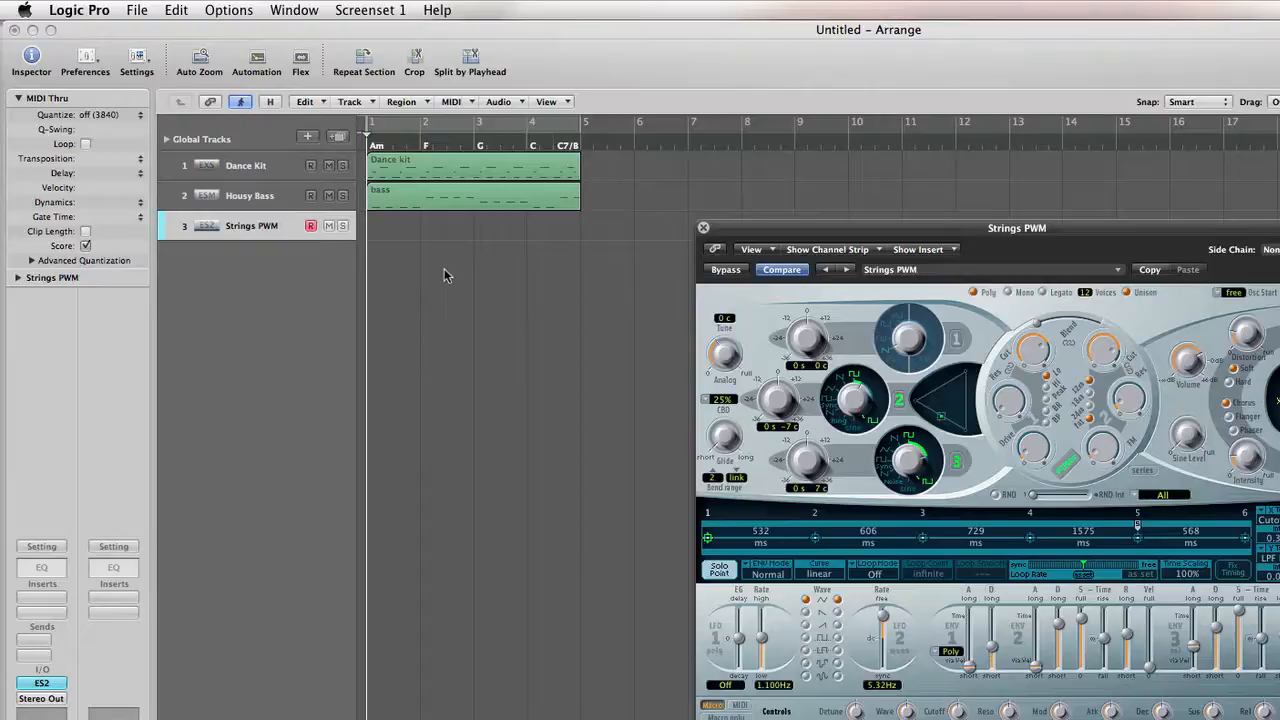
{"action": "key", "text": "r"}
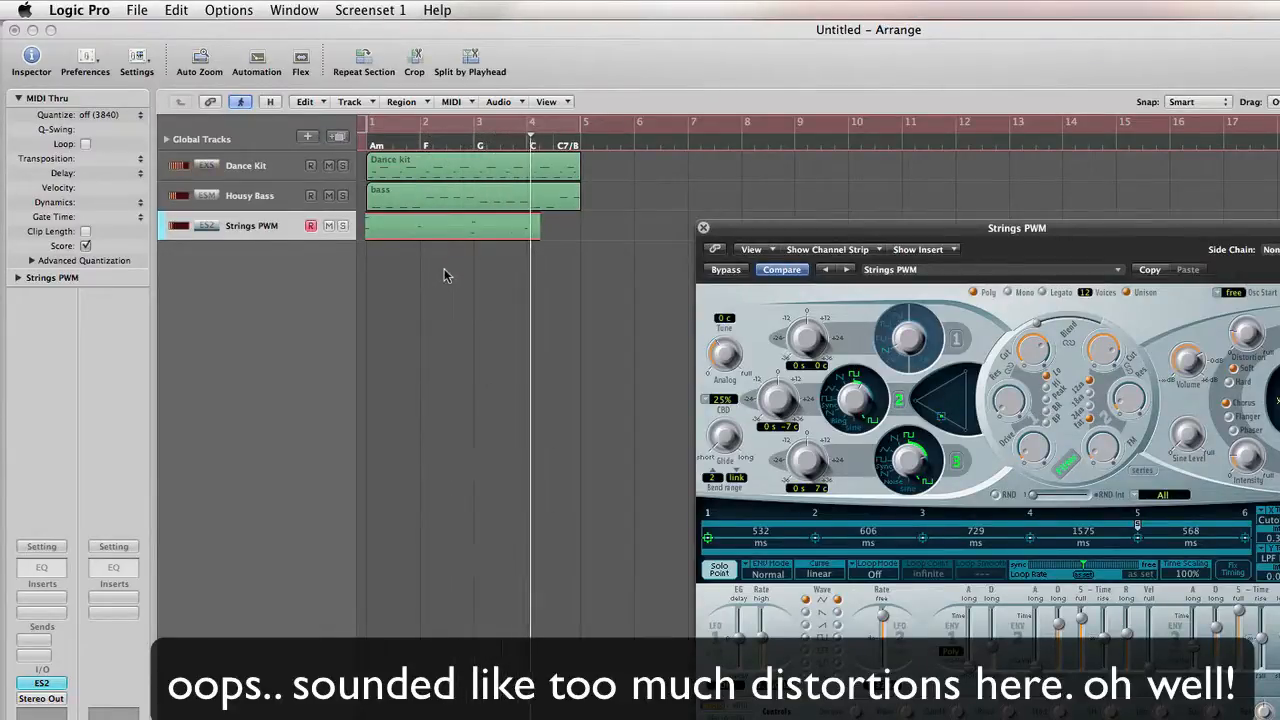
{"action": "key", "text": "space"}
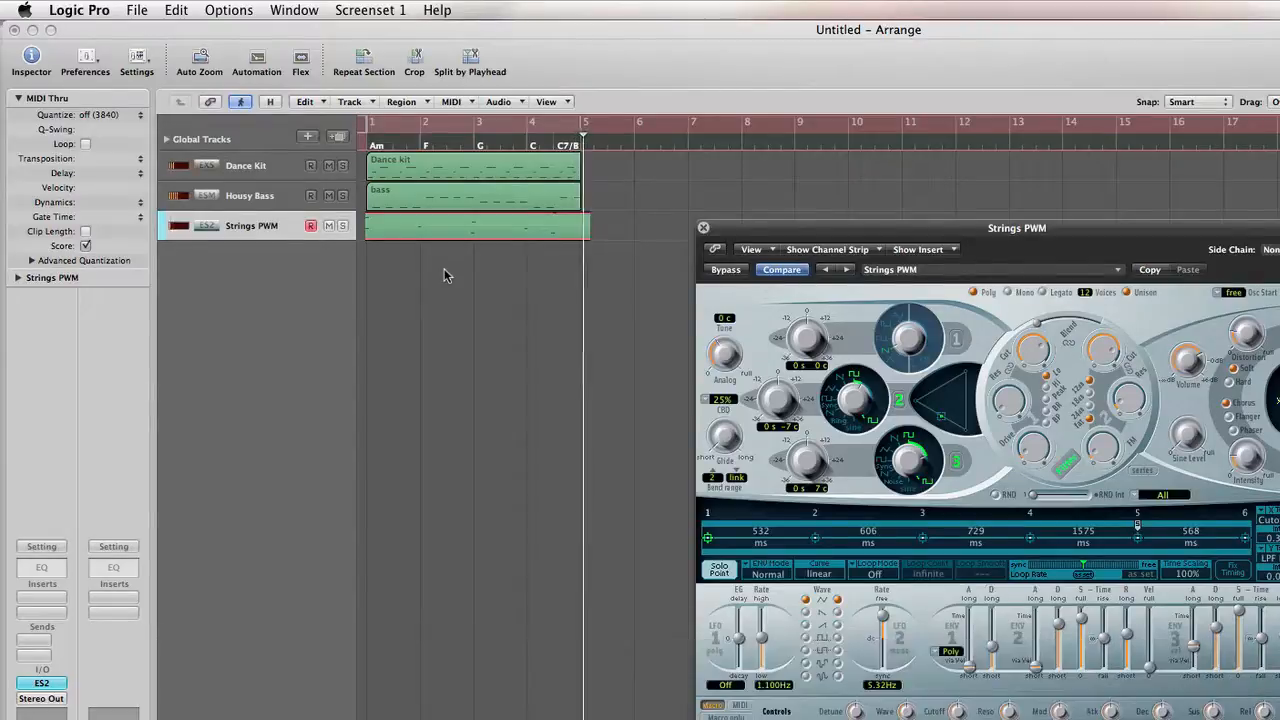
{"action": "key", "text": "Return"}
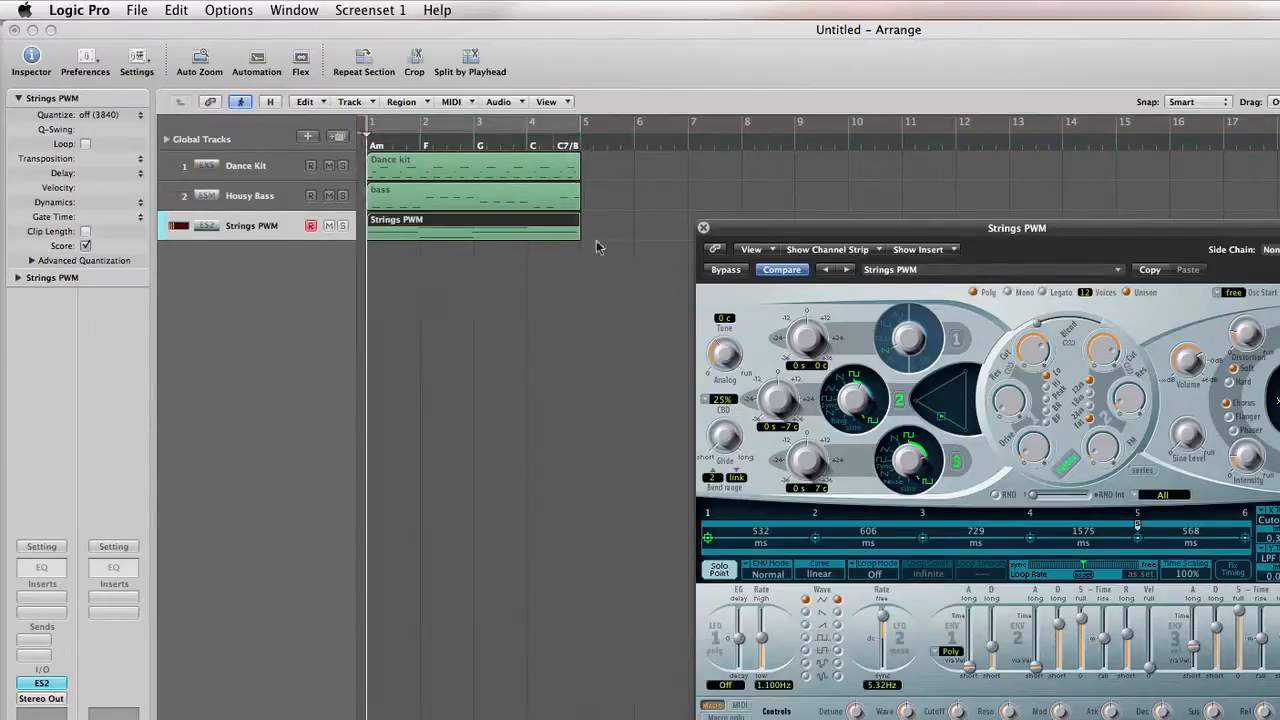
Quantize the Strings PWM region to 1/8-Note and play back its first bar.
{"action": "left_click", "coordinate": [120, 115]}
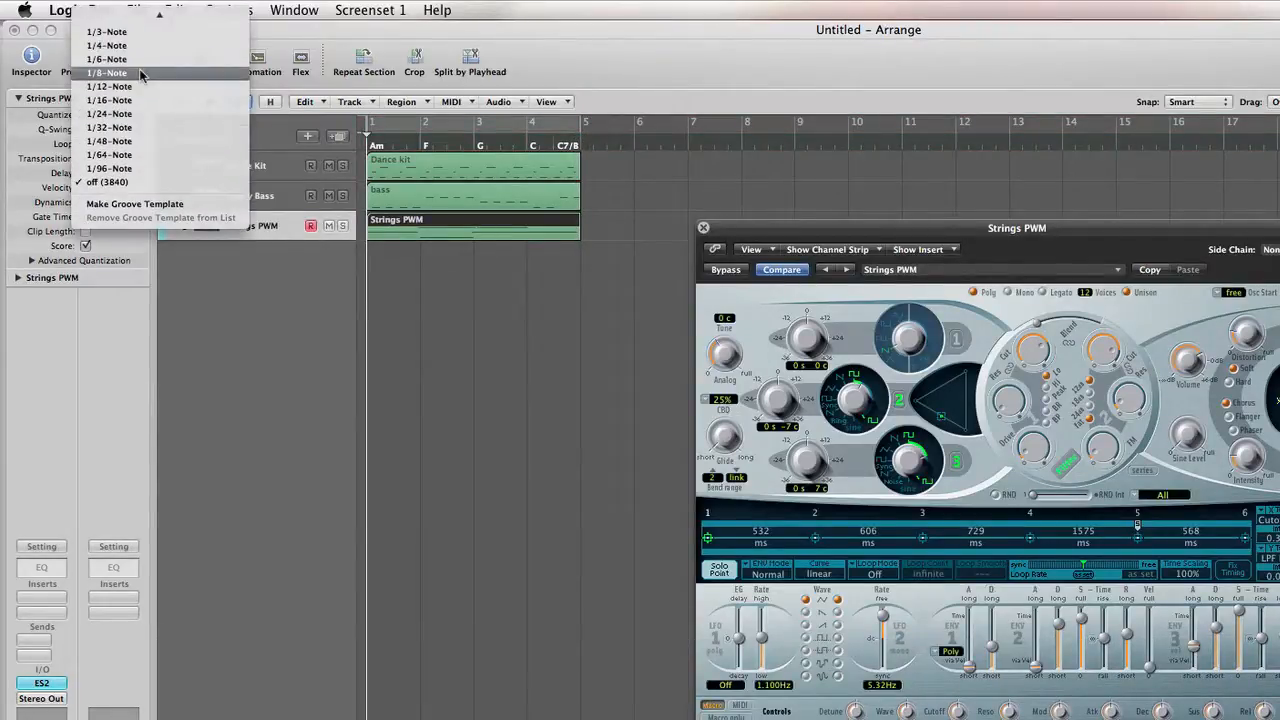
{"action": "left_click", "coordinate": [139, 68]}
{"action": "key", "text": "space"}
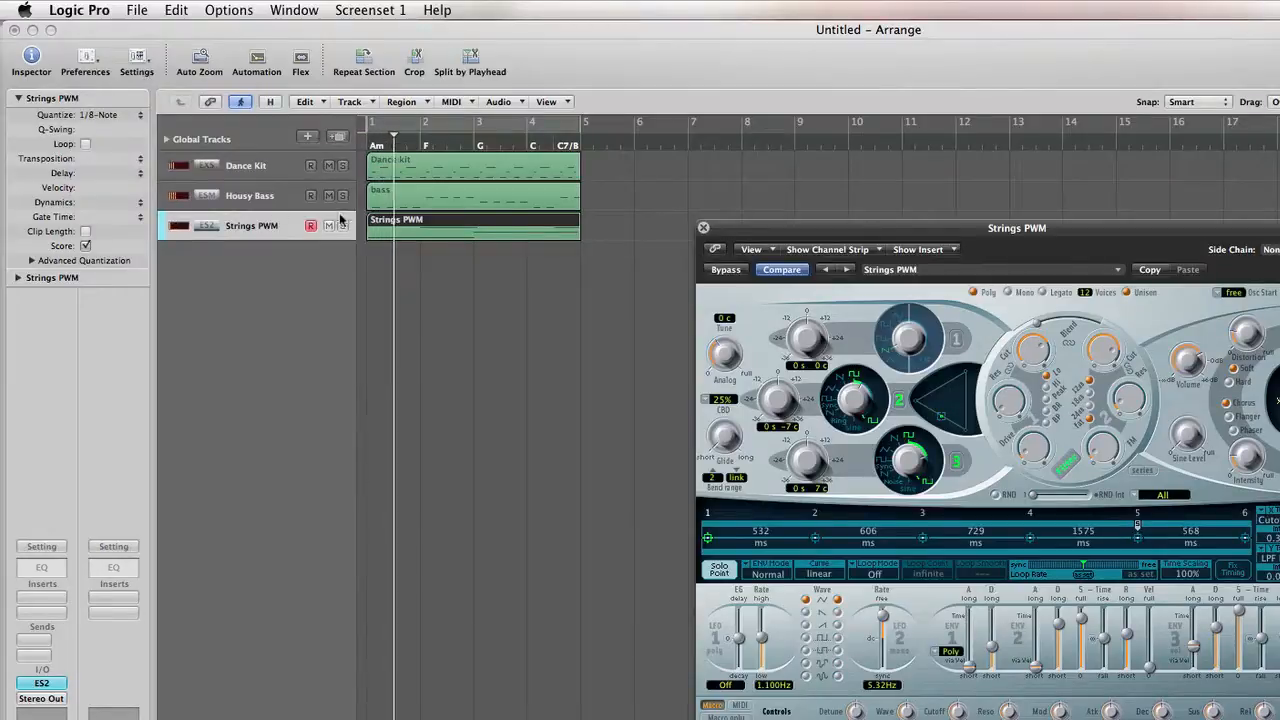
{"action": "key", "text": "space"}
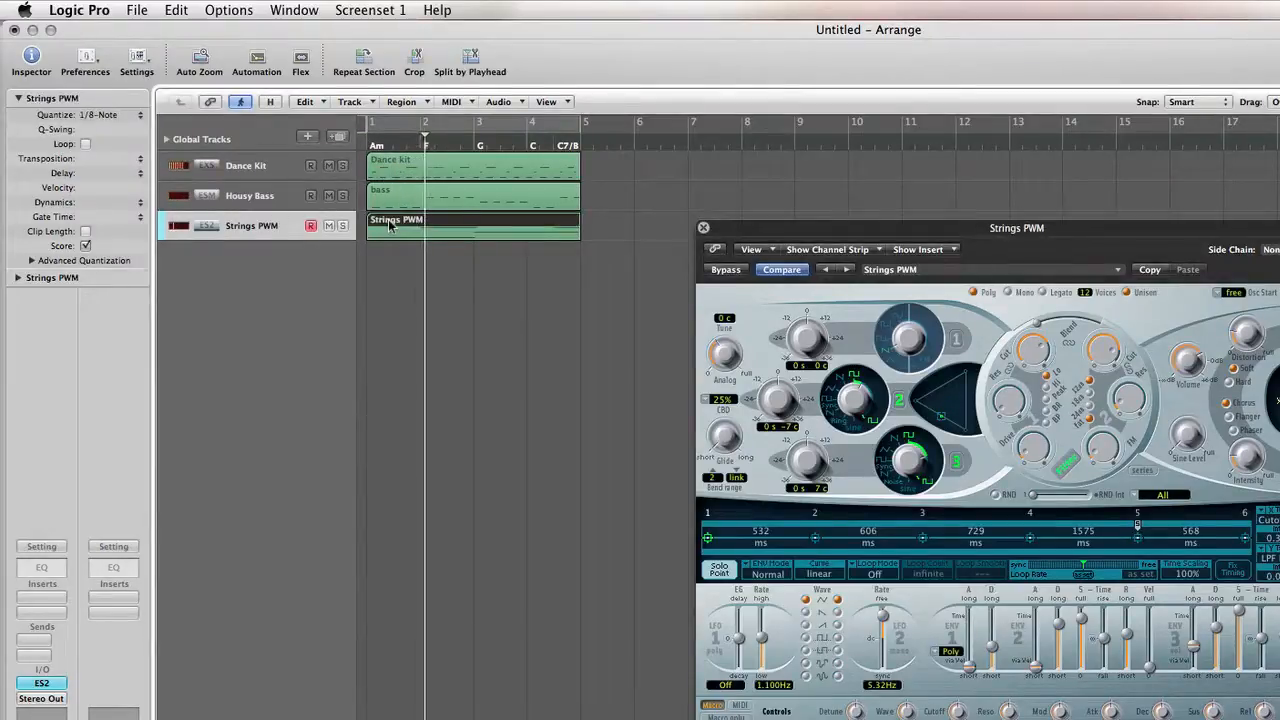
Open the Strings PWM region in the Piano Roll, turn the short note at bar 1 into a C3 lasting until bar 3, and play it back.
{"action": "double_click", "coordinate": [390, 225]}
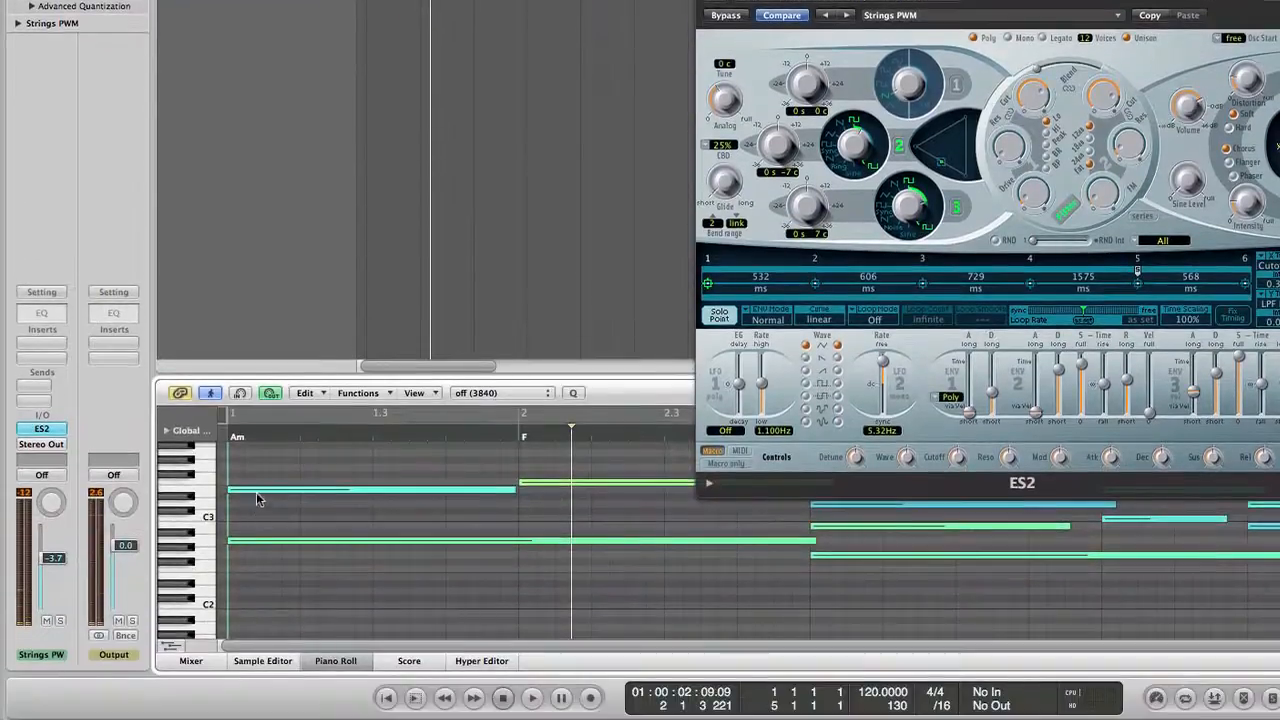
{"action": "scroll", "coordinate": [256, 498], "scroll_direction": "up", "scroll_amount": 4}
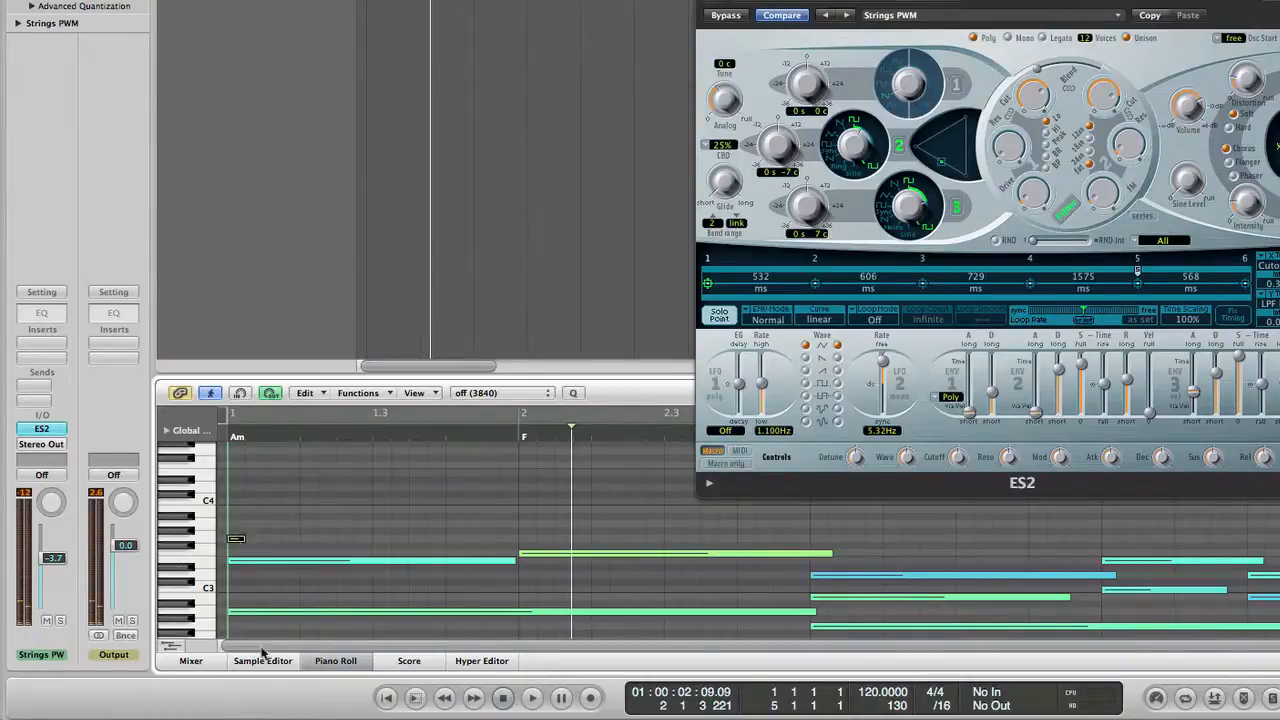
{"action": "left_click", "coordinate": [236, 539]}
{"action": "left_click", "coordinate": [247, 562]}
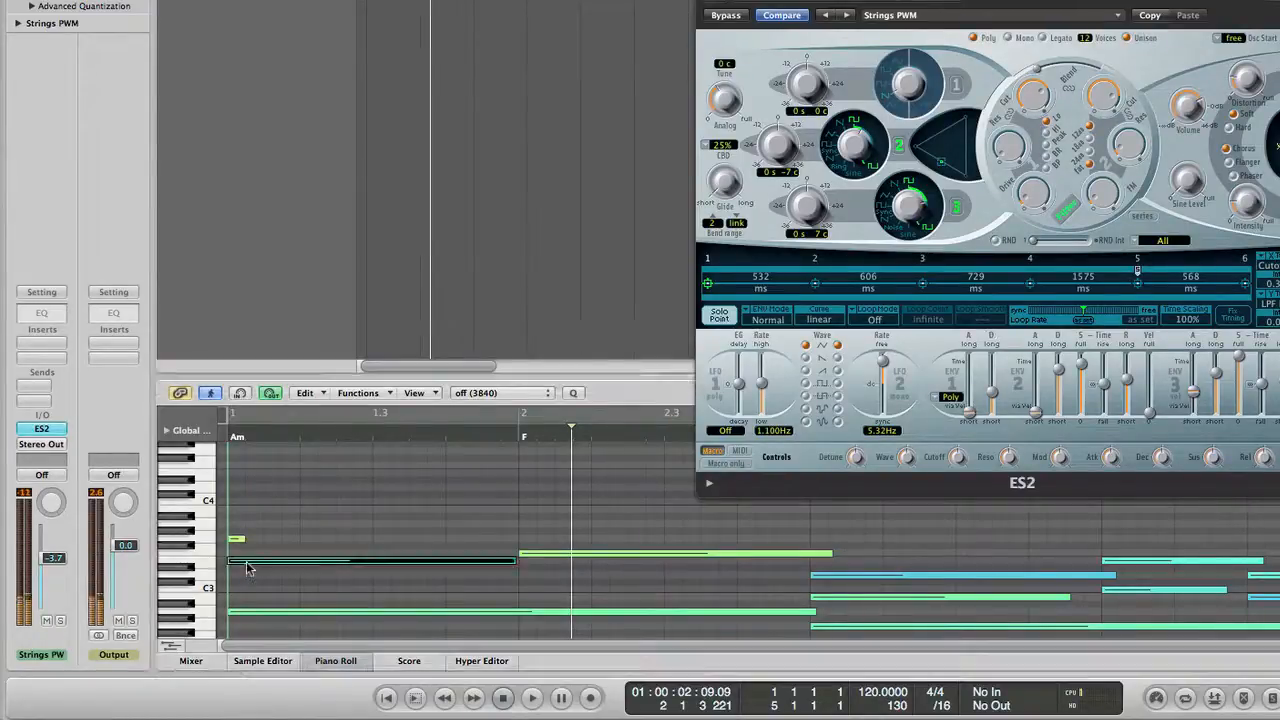
{"action": "left_click_drag", "start_coordinate": [238, 543], "coordinate": [807, 585]}
{"action": "key", "text": "Return"}
{"action": "key", "text": "space"}
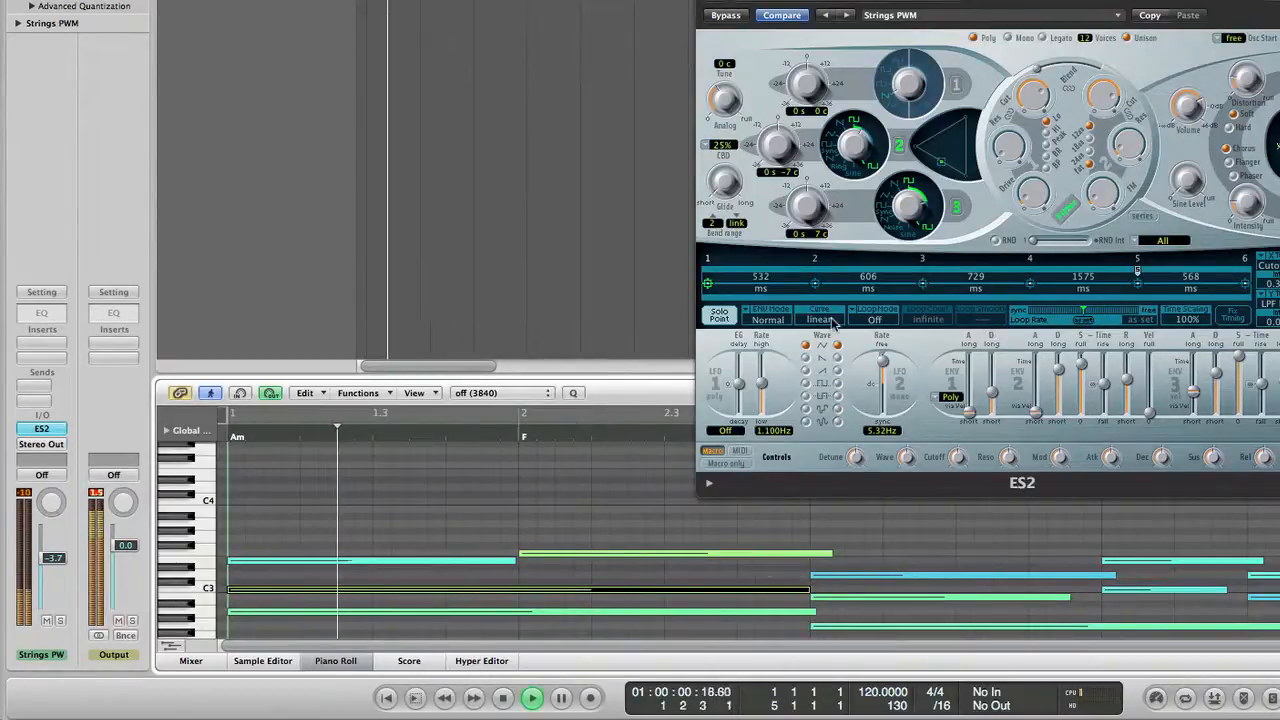
Close the ES2 window and the Piano Roll, leaving the Strings PWM region deselected.
{"action": "left_click_drag", "start_coordinate": [1246, 97], "coordinate": [1246, 101]}
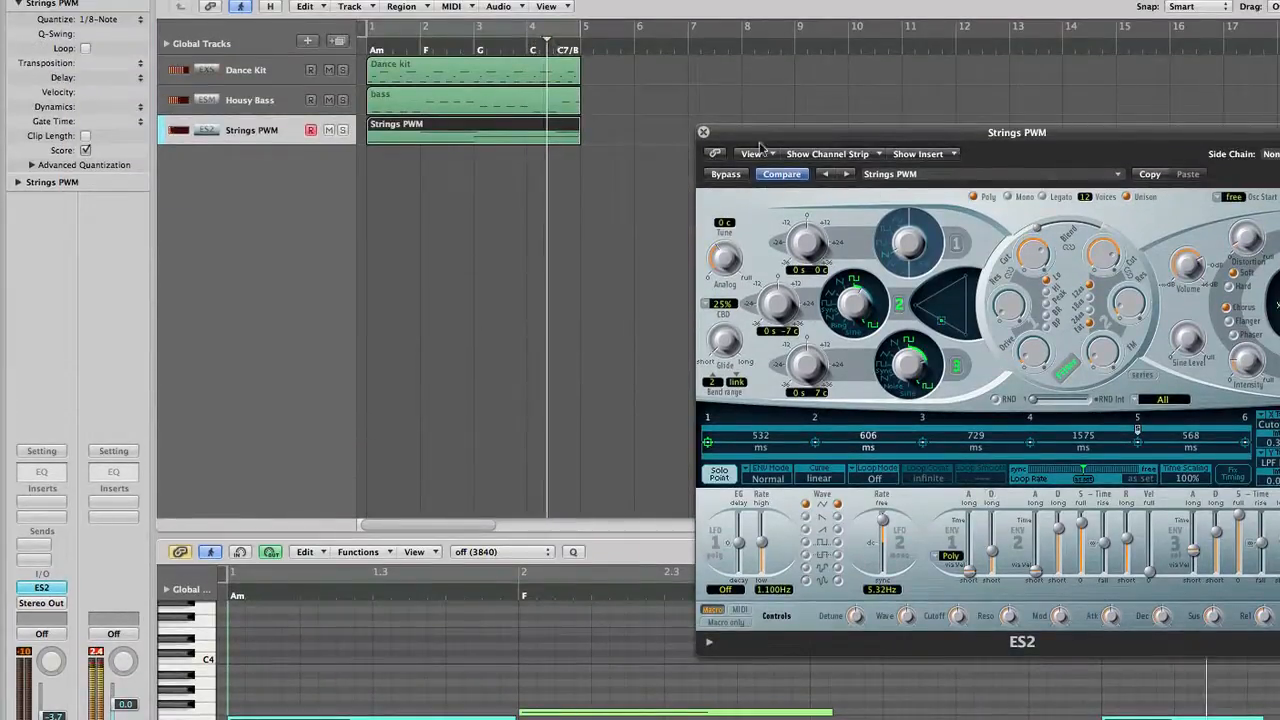
{"action": "left_click", "coordinate": [703, 132]}
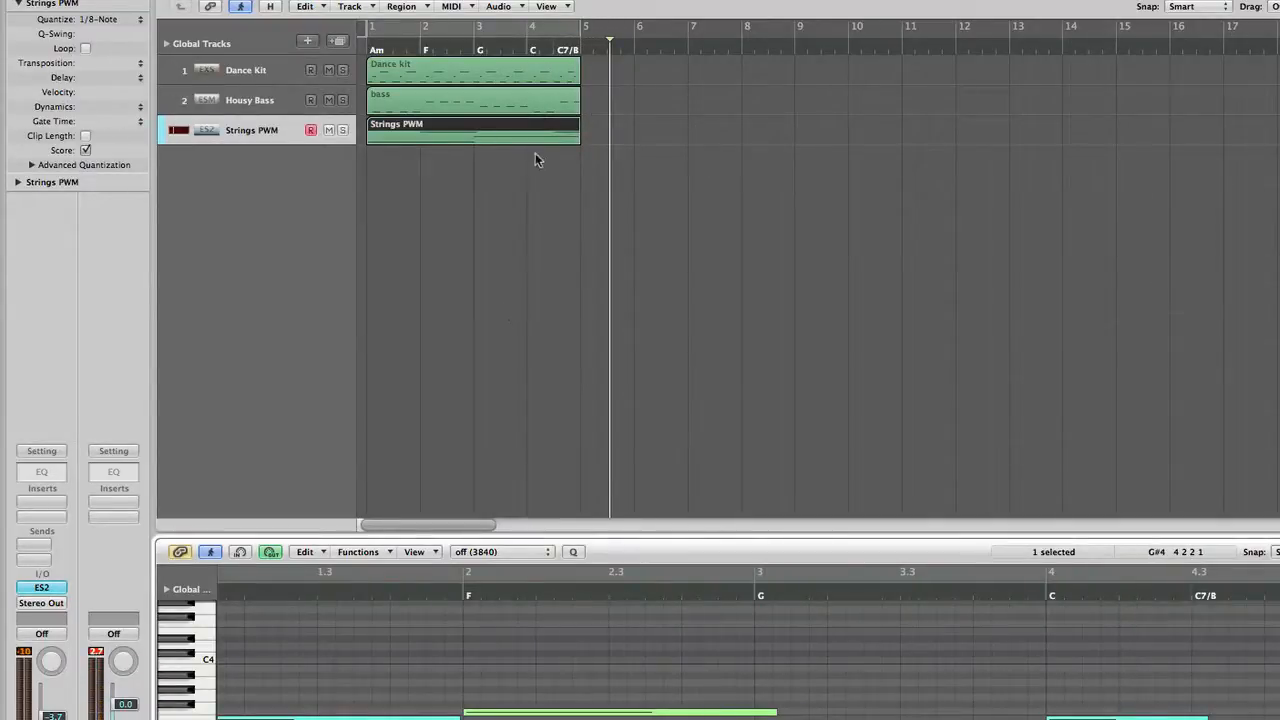
{"action": "left_click", "coordinate": [516, 212]}
{"action": "key", "text": "e"}
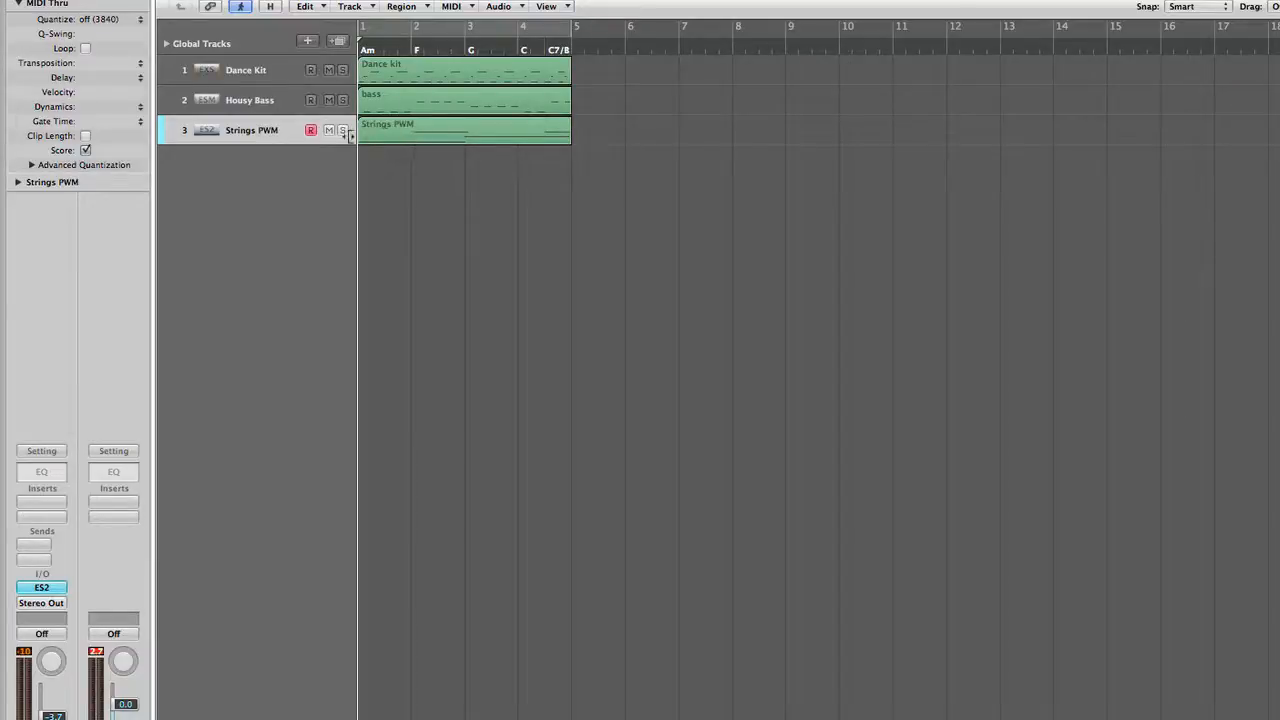
Create a new instrument track below Strings PWM and load the stereo Drum Kits instrument on it.
{"action": "double_click", "coordinate": [243, 175]}
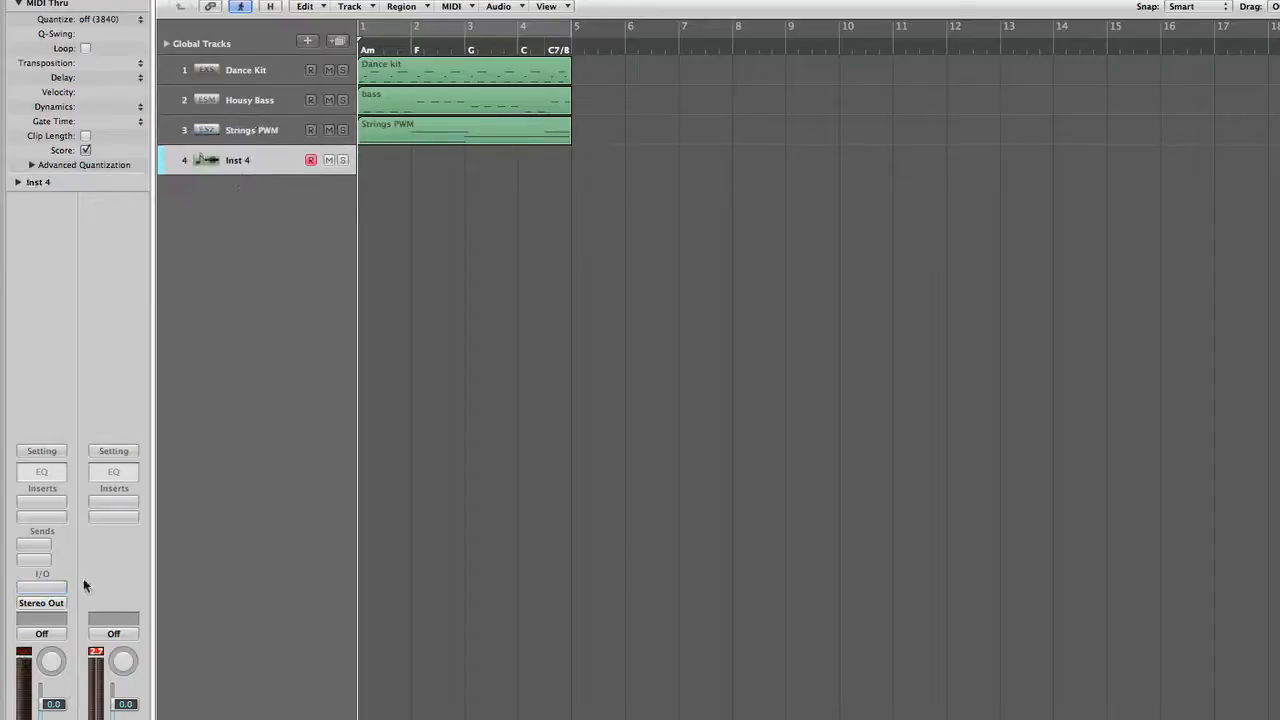
{"action": "left_click", "coordinate": [29, 593]}
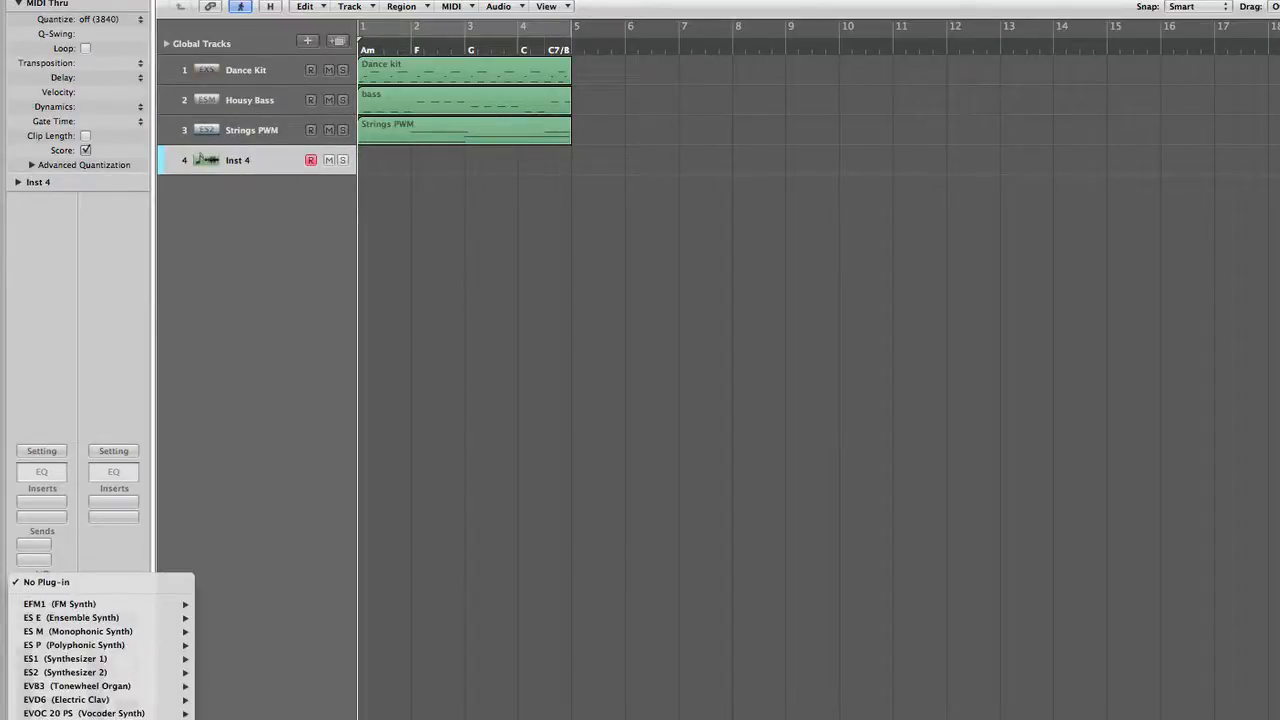
{"action": "mouse_move", "coordinate": [100, 672]}
{"action": "mouse_move", "coordinate": [240, 690]}
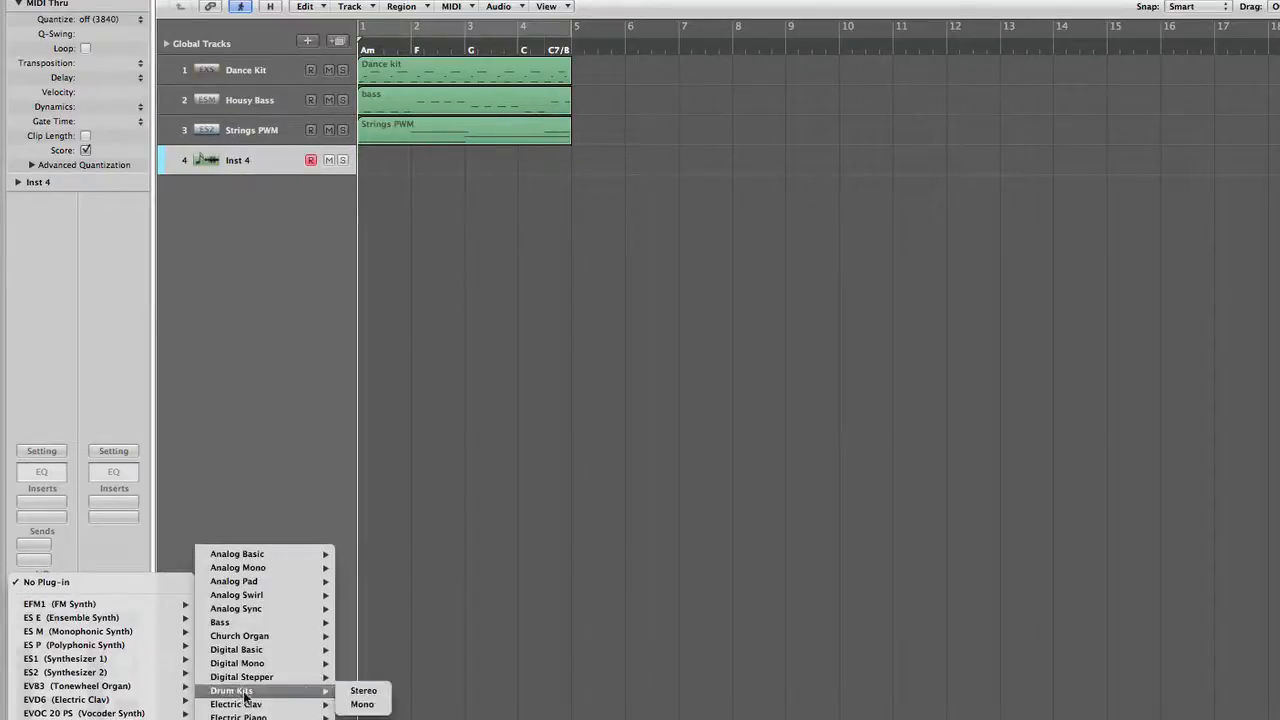
{"action": "left_click", "coordinate": [364, 690]}
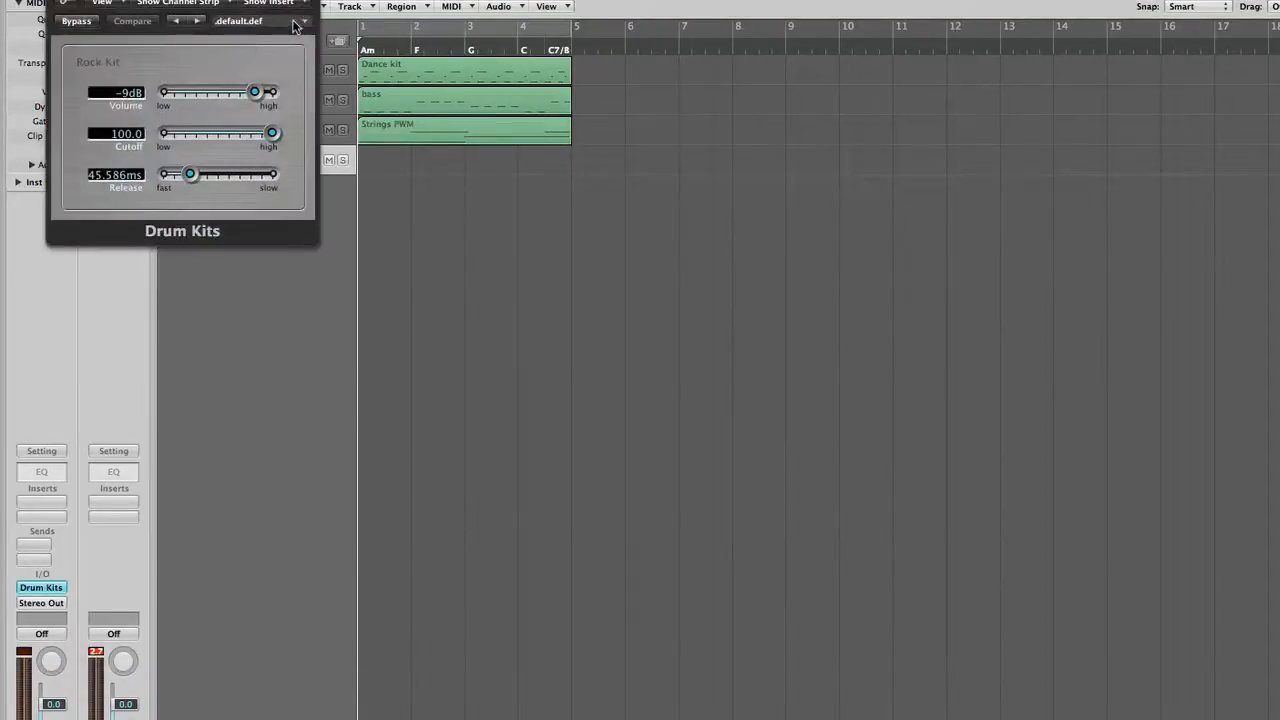
Load the Dance Kit setting in Drum Kits and close its window.
{"action": "left_click", "coordinate": [298, 21]}
{"action": "left_click", "coordinate": [330, 306]}
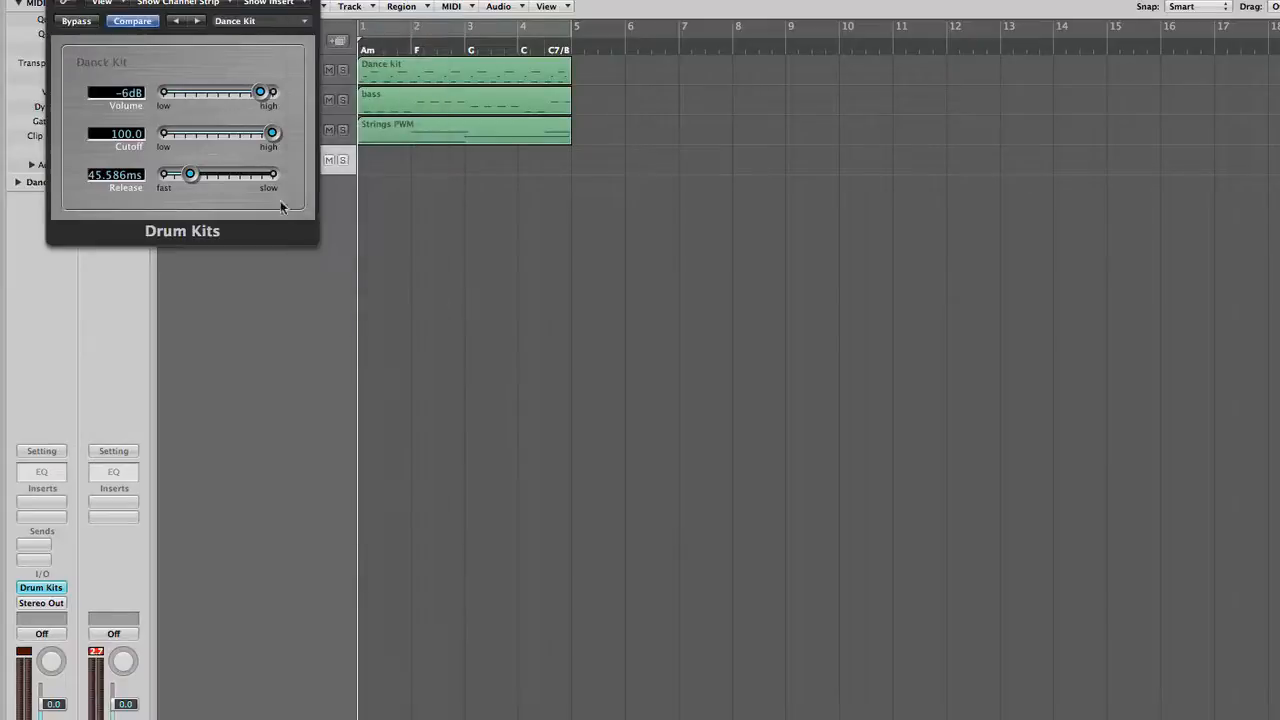
{"action": "left_click", "coordinate": [57, 0]}
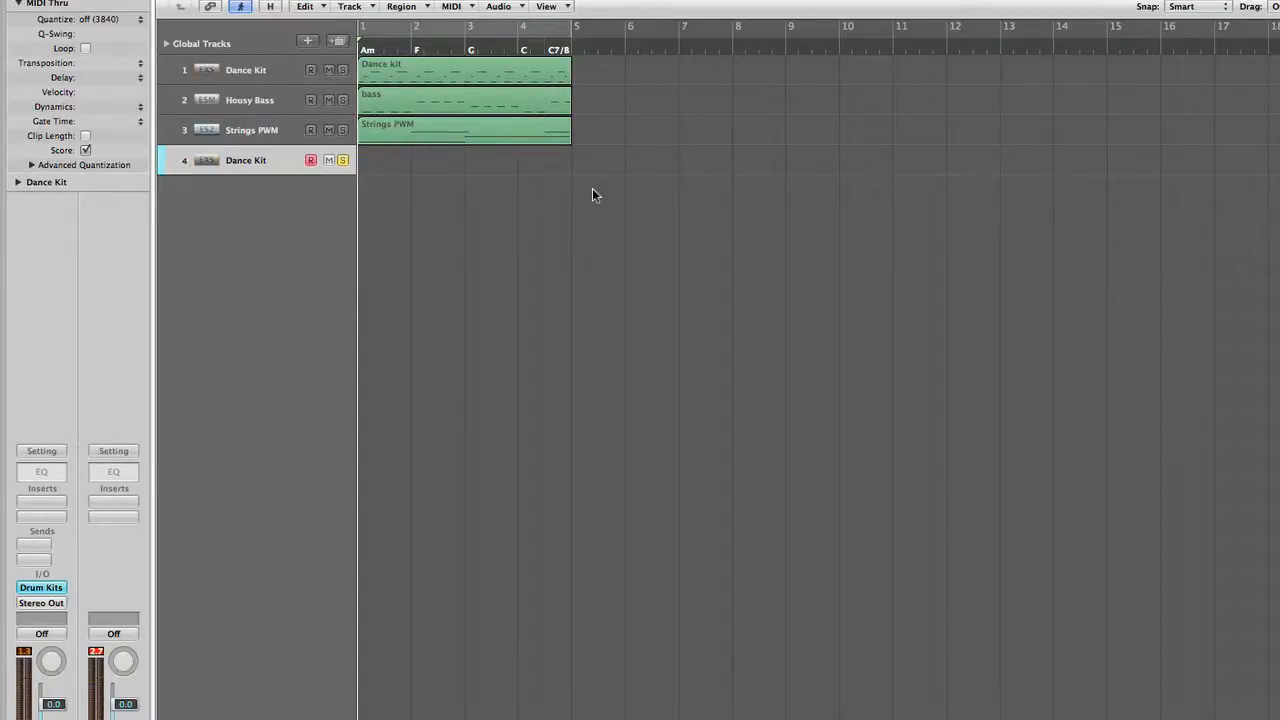
Record a one-bar part with a hit on every beat on the new Dance Kit track and quantize it to 1/4-Note.
{"action": "key", "text": "r"}
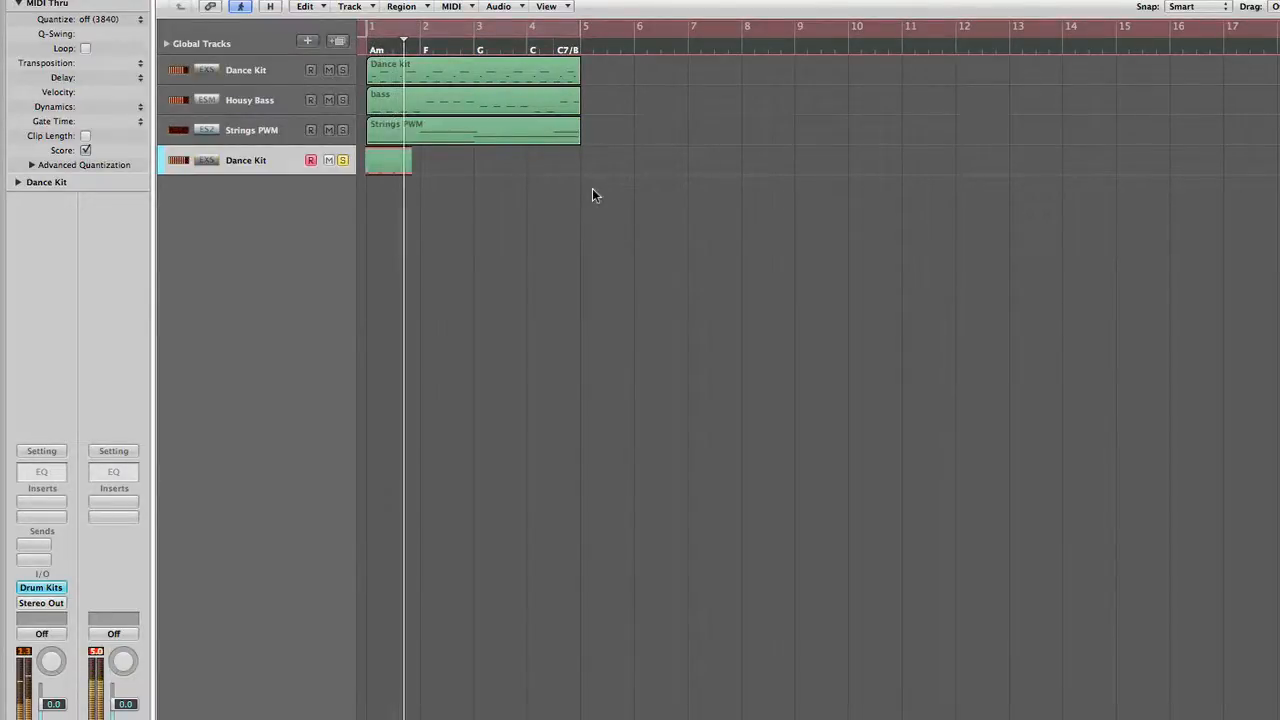
{"action": "key", "text": "space"}
{"action": "left_click", "coordinate": [127, 20]}
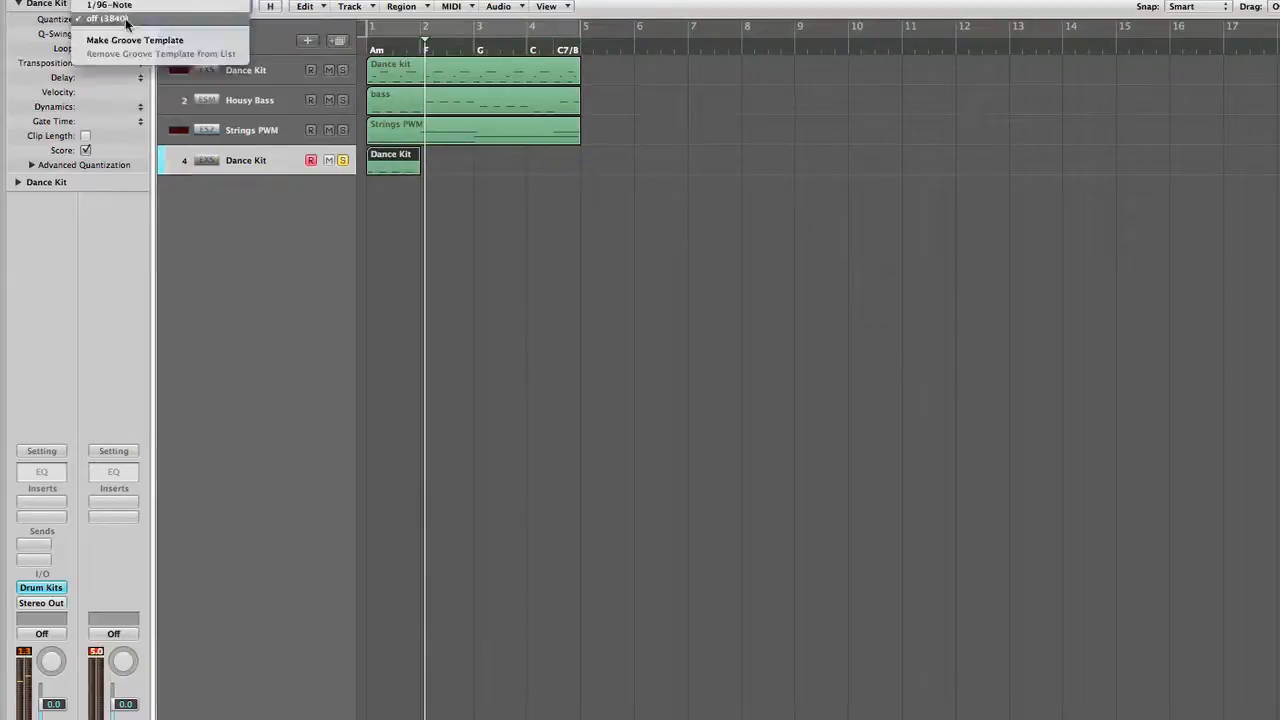
{"action": "left_click", "coordinate": [110, 4]}
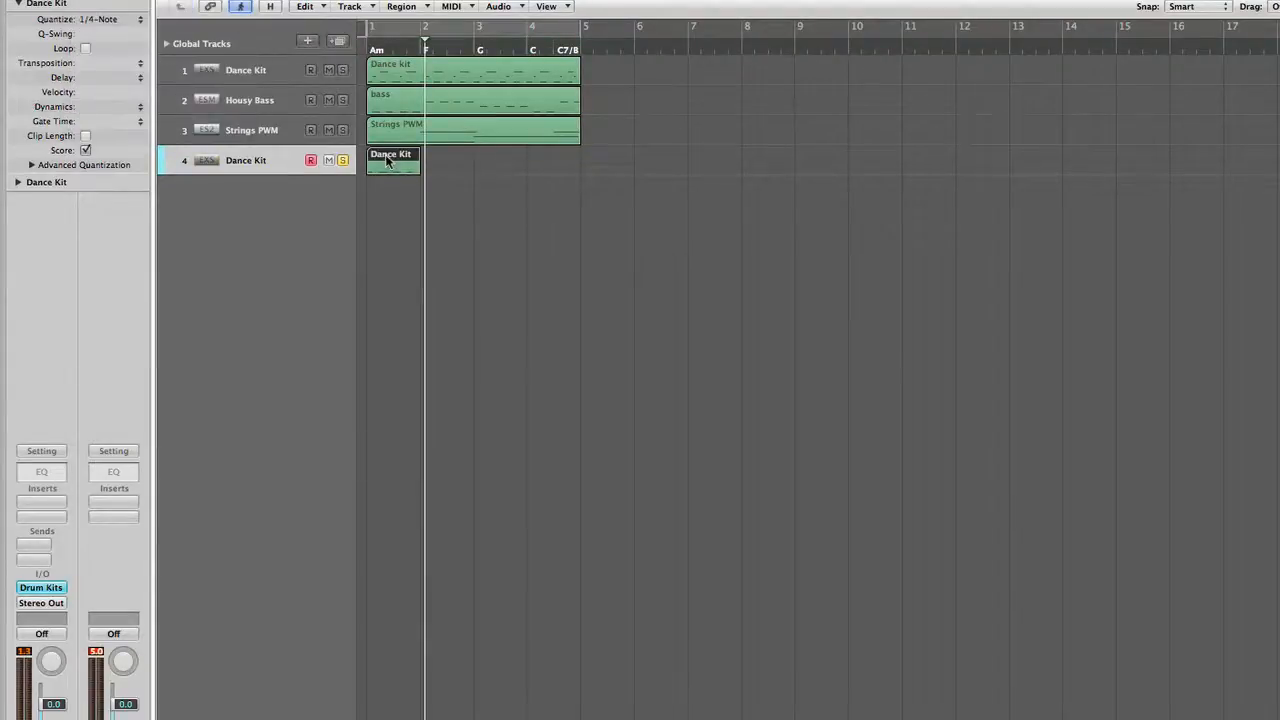
{"action": "left_click_drag", "start_coordinate": [395, 162], "coordinate": [520, 162]}
{"action": "left_click", "coordinate": [448, 160], "text": "shift"}
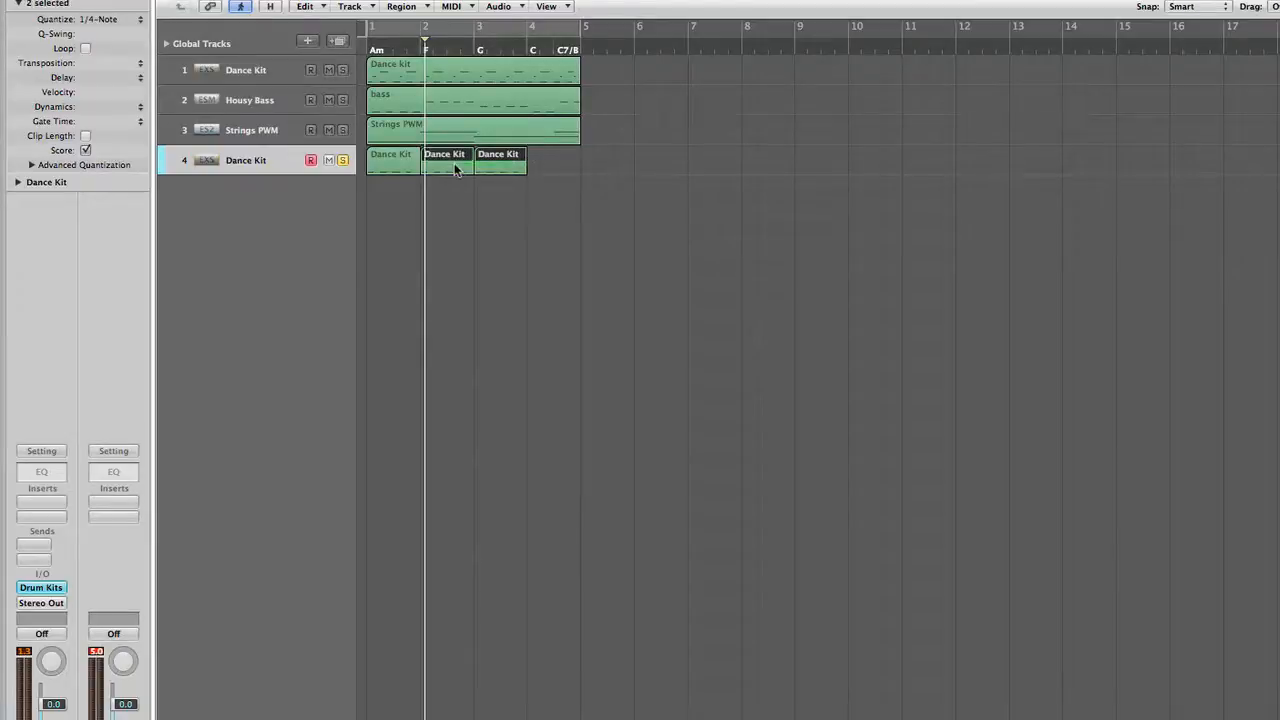
{"action": "key", "text": "Delete"}
Loop the one-bar Dance Kit region on track 4 and colour it pink.
{"action": "left_click", "coordinate": [420, 155]}
{"action": "key", "text": "l"}
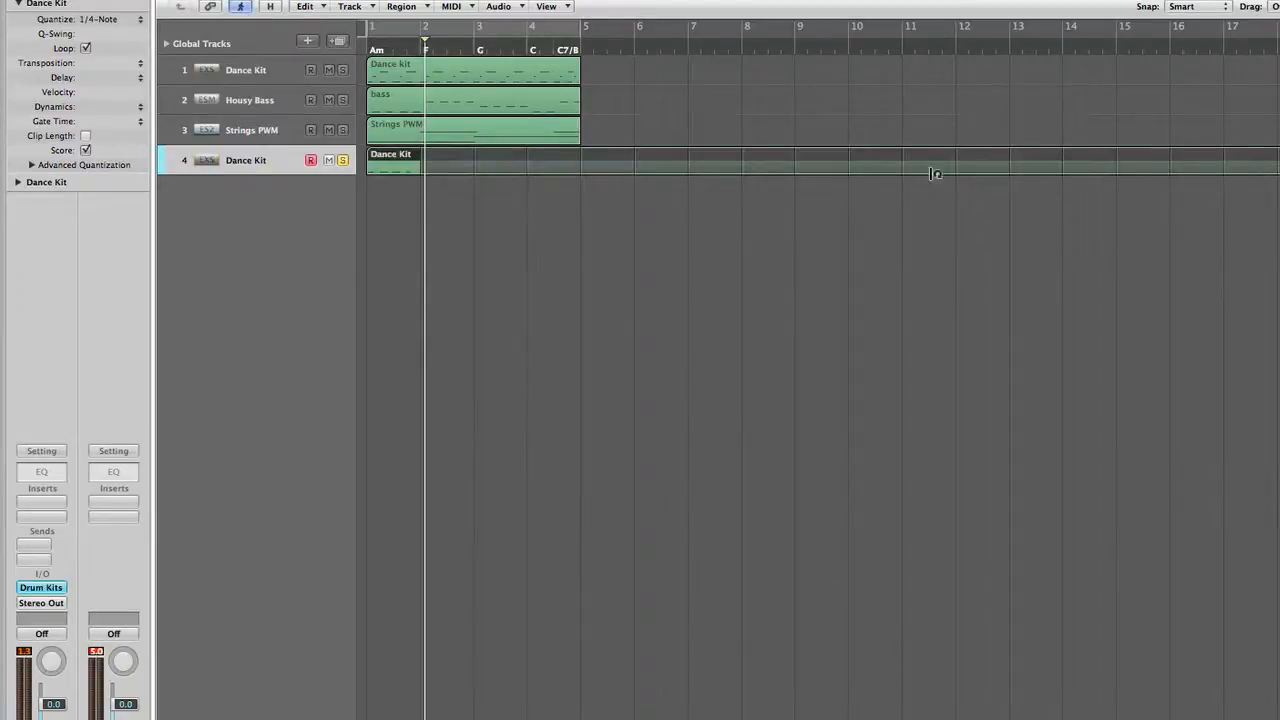
{"action": "key", "text": "alt+c"}
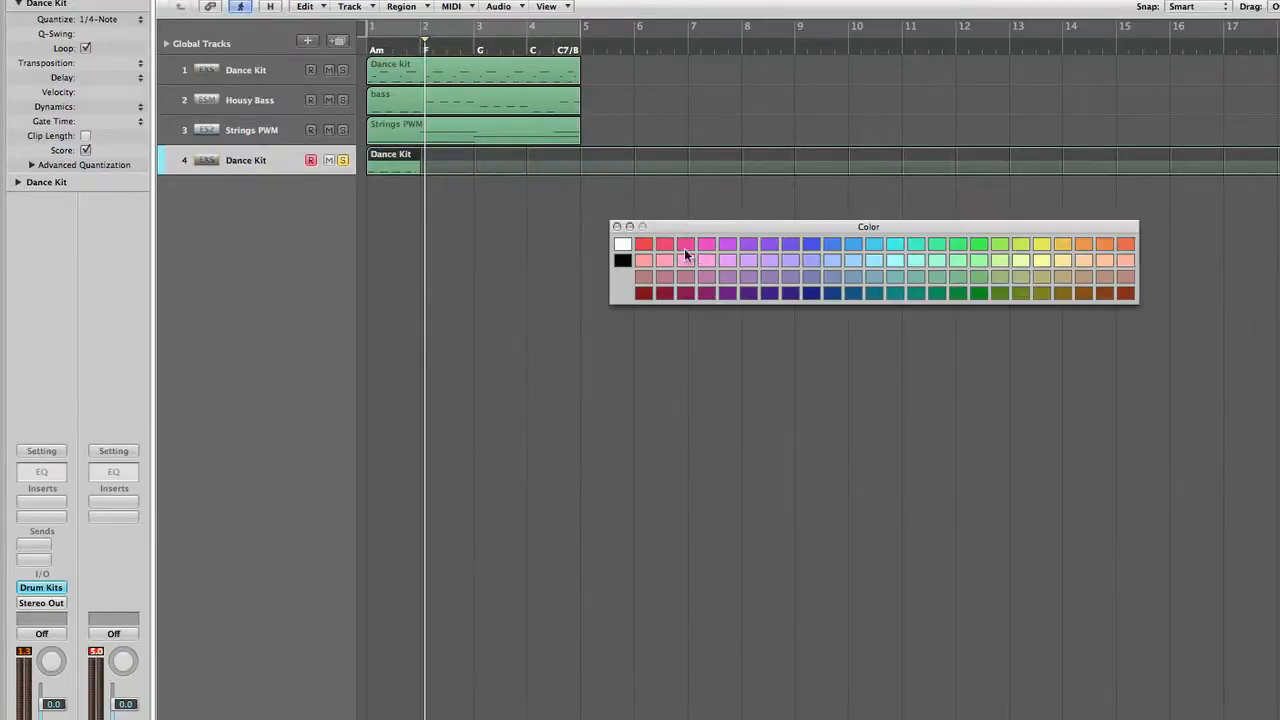
{"action": "left_click", "coordinate": [684, 248]}
{"action": "left_click", "coordinate": [617, 227]}
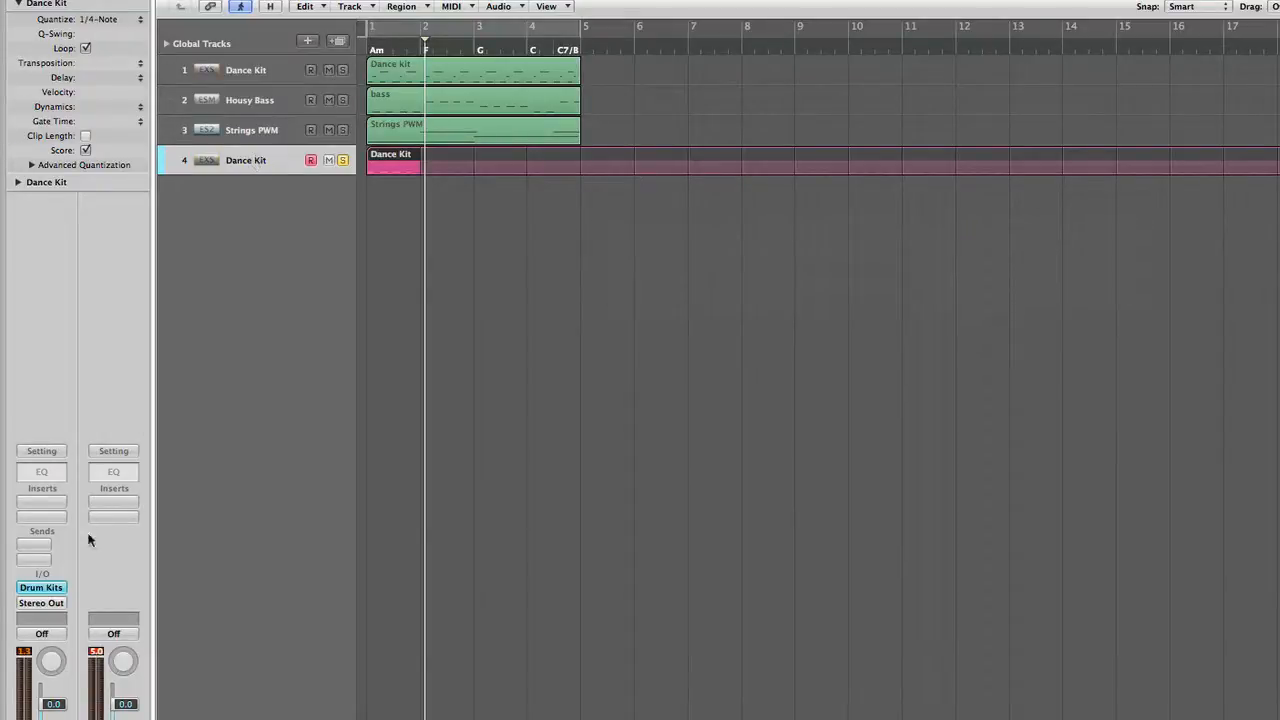
Rename track 4 as SideChain Trigger.
{"action": "double_click", "coordinate": [247, 163]}
{"action": "type", "text": "SideChain"}
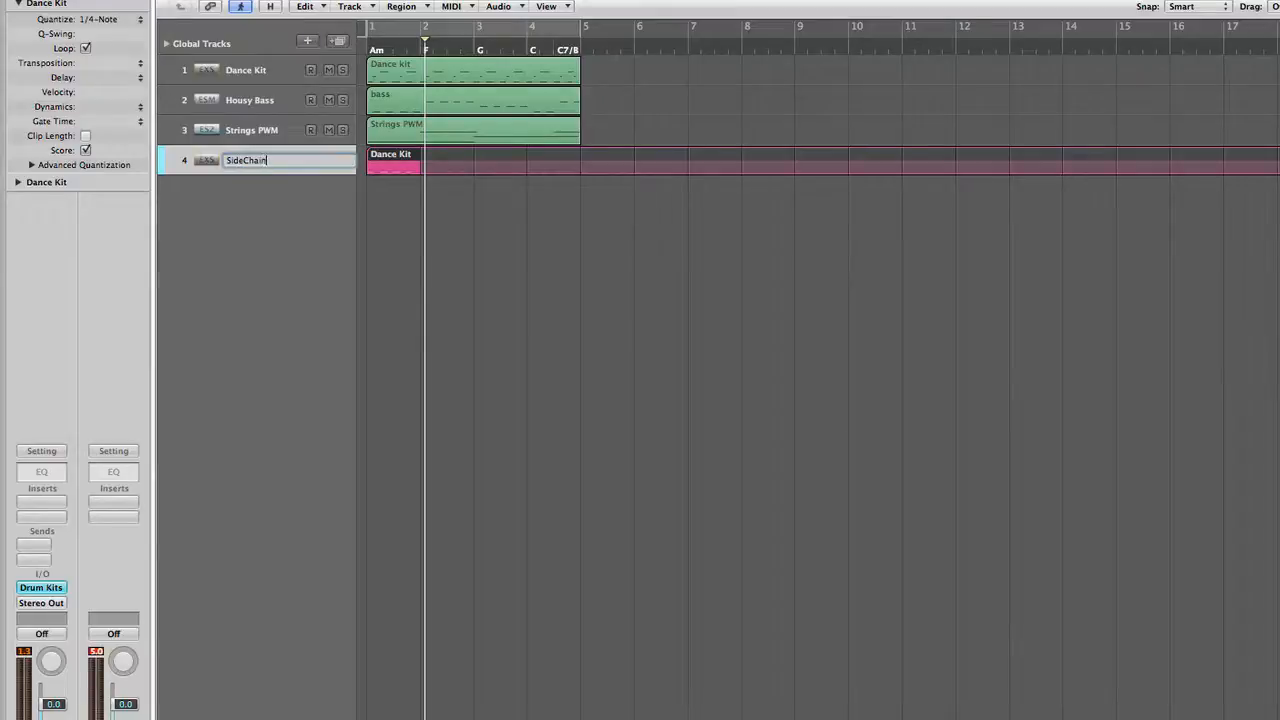
{"action": "type", "text": " Trigger"}
{"action": "key", "text": "Return"}
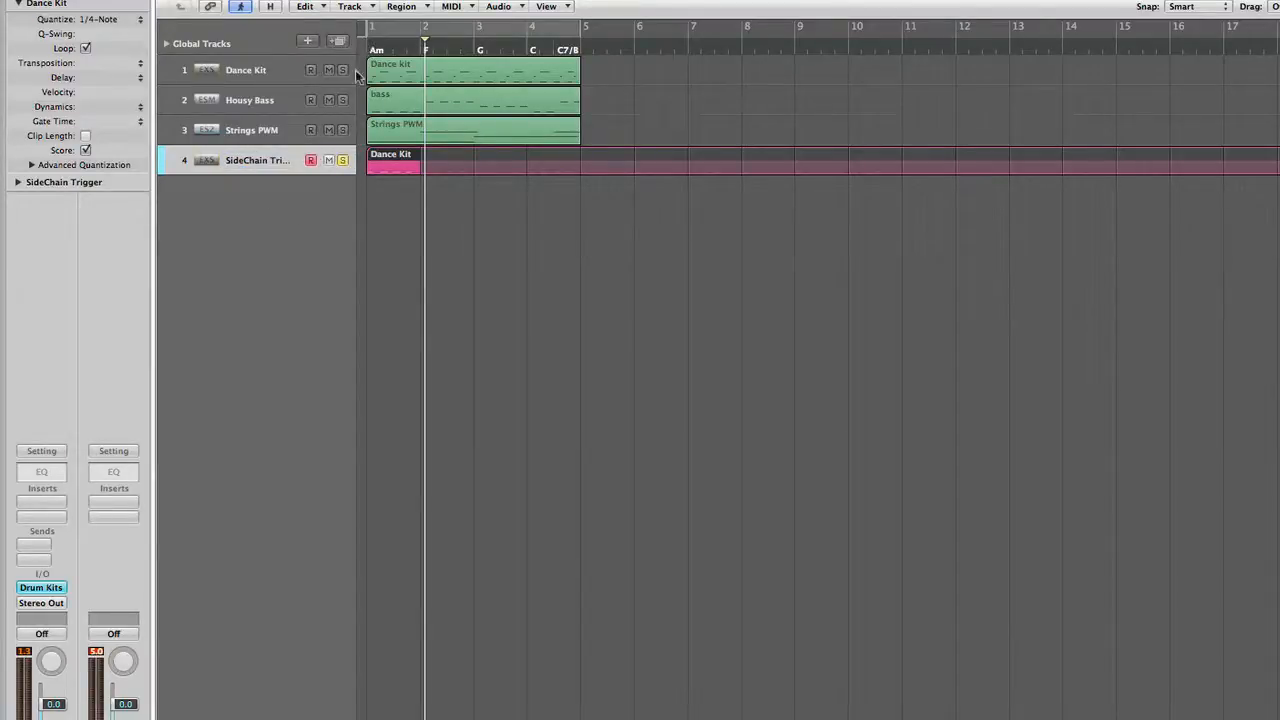
Insert a Compressor on the Strings PWM track and move its window below the tracks.
{"action": "left_click", "coordinate": [250, 132]}
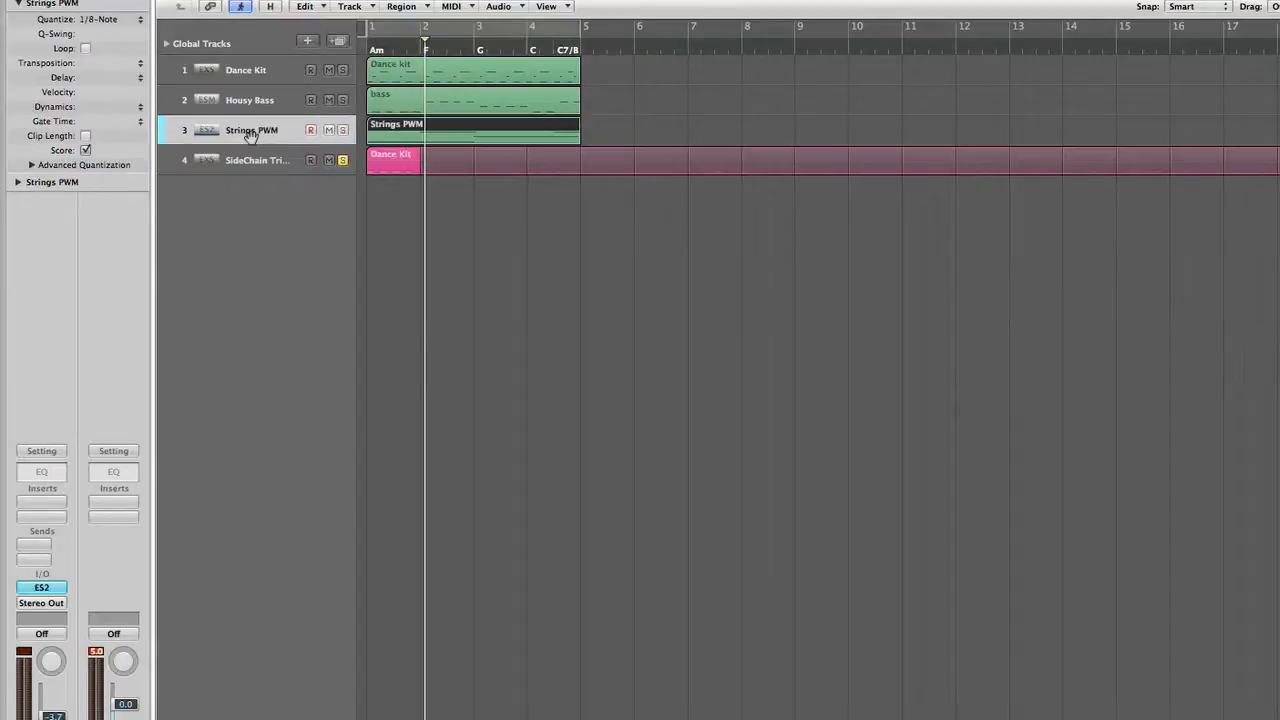
{"action": "left_click", "coordinate": [41, 502]}
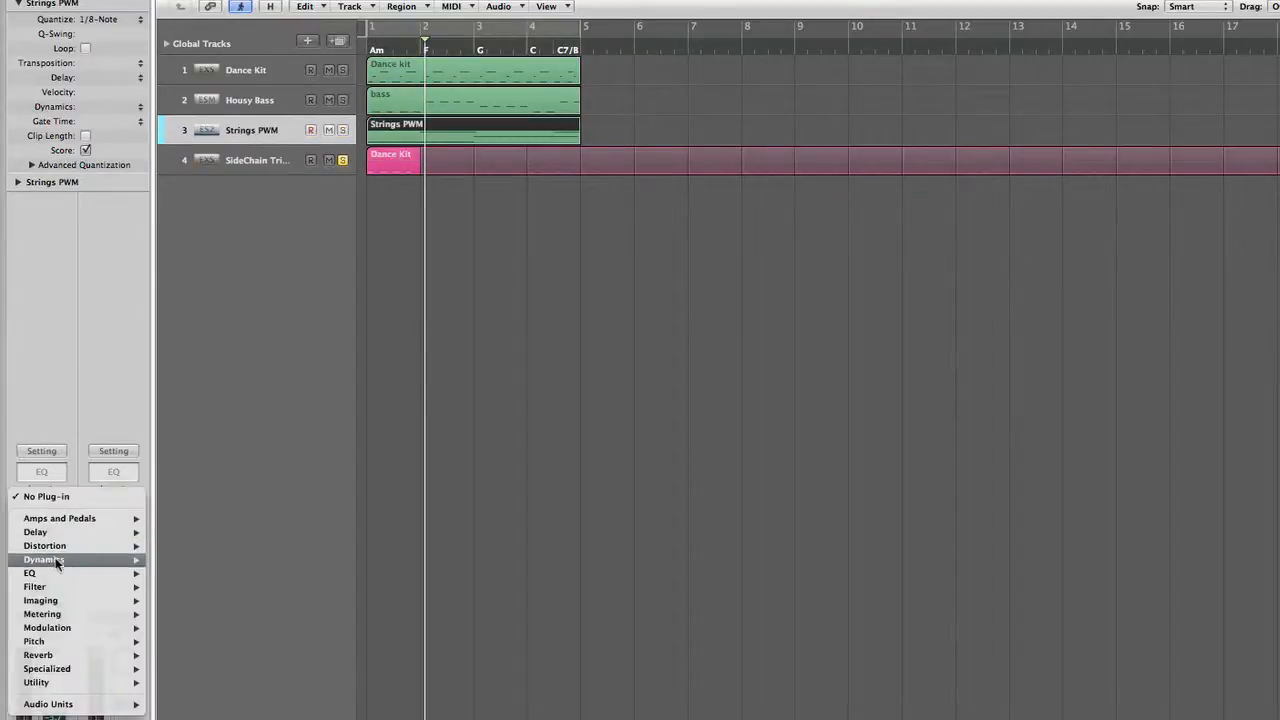
{"action": "mouse_move", "coordinate": [58, 562]}
{"action": "left_click", "coordinate": [316, 573]}
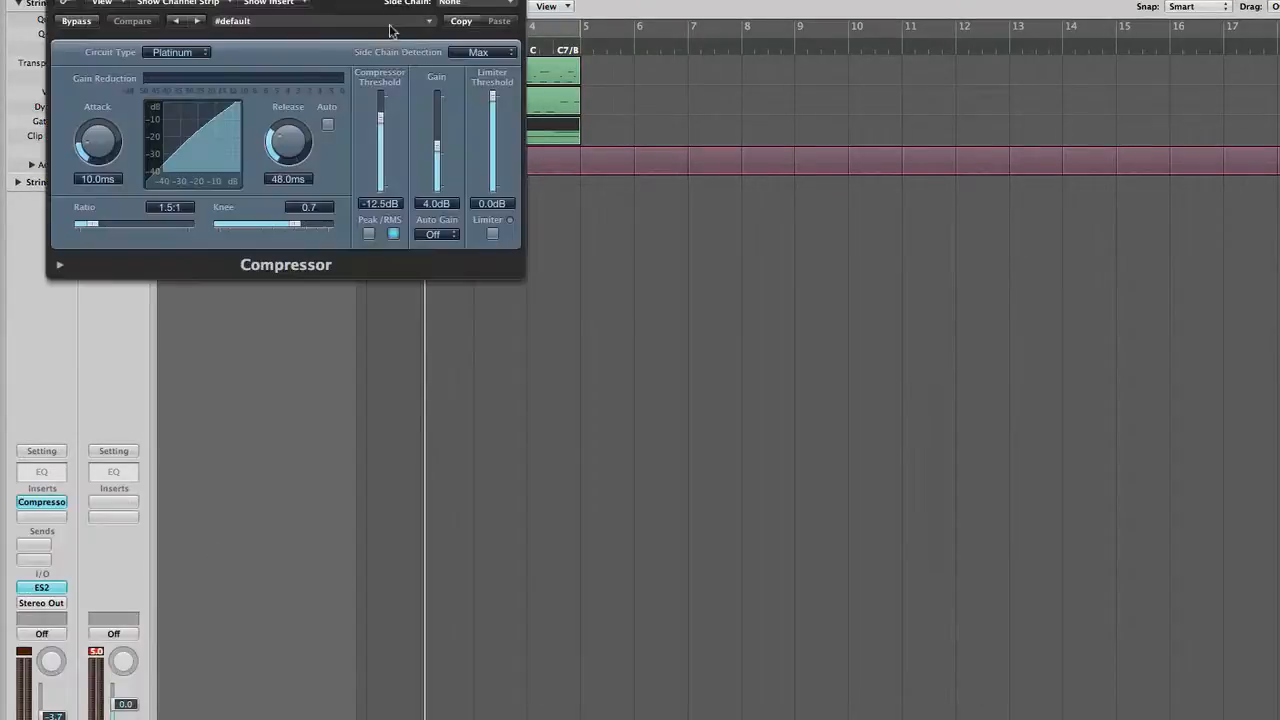
{"action": "left_click_drag", "start_coordinate": [400, 98], "coordinate": [512, 414]}
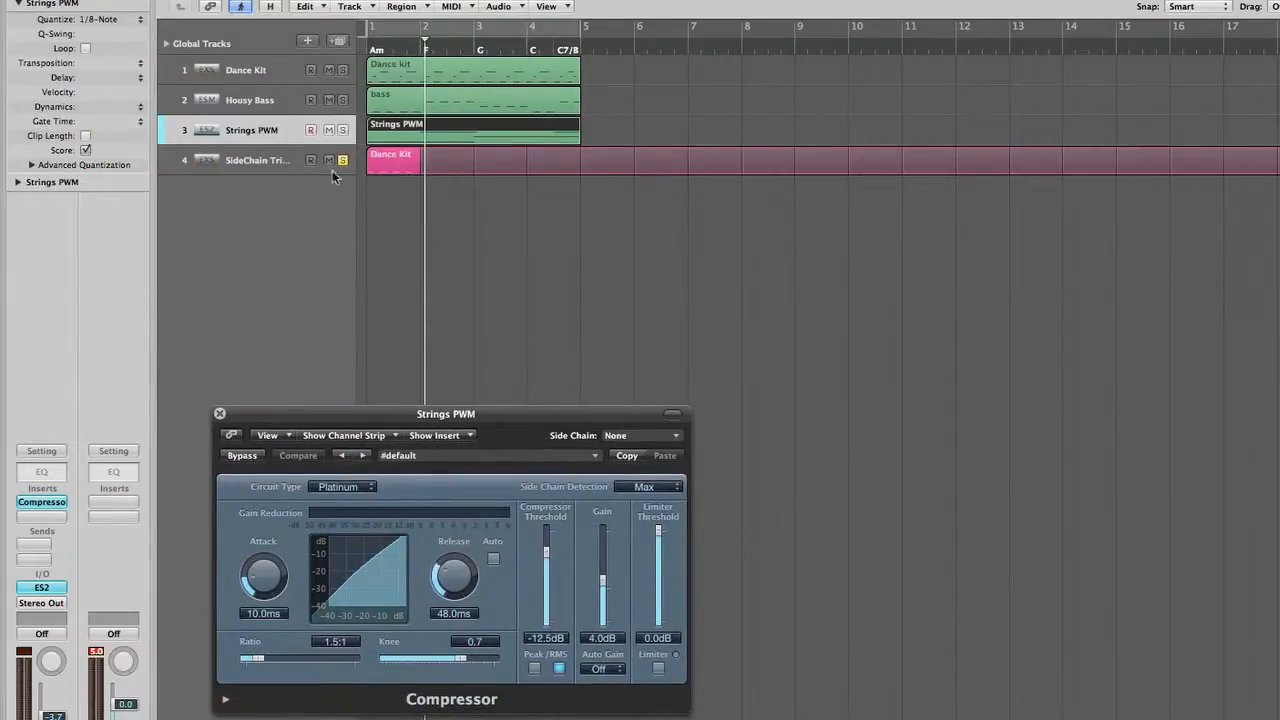
Look at the Compressor's Side Chain sources without choosing one, and move its window clear of the track list.
{"action": "left_click", "coordinate": [652, 440]}
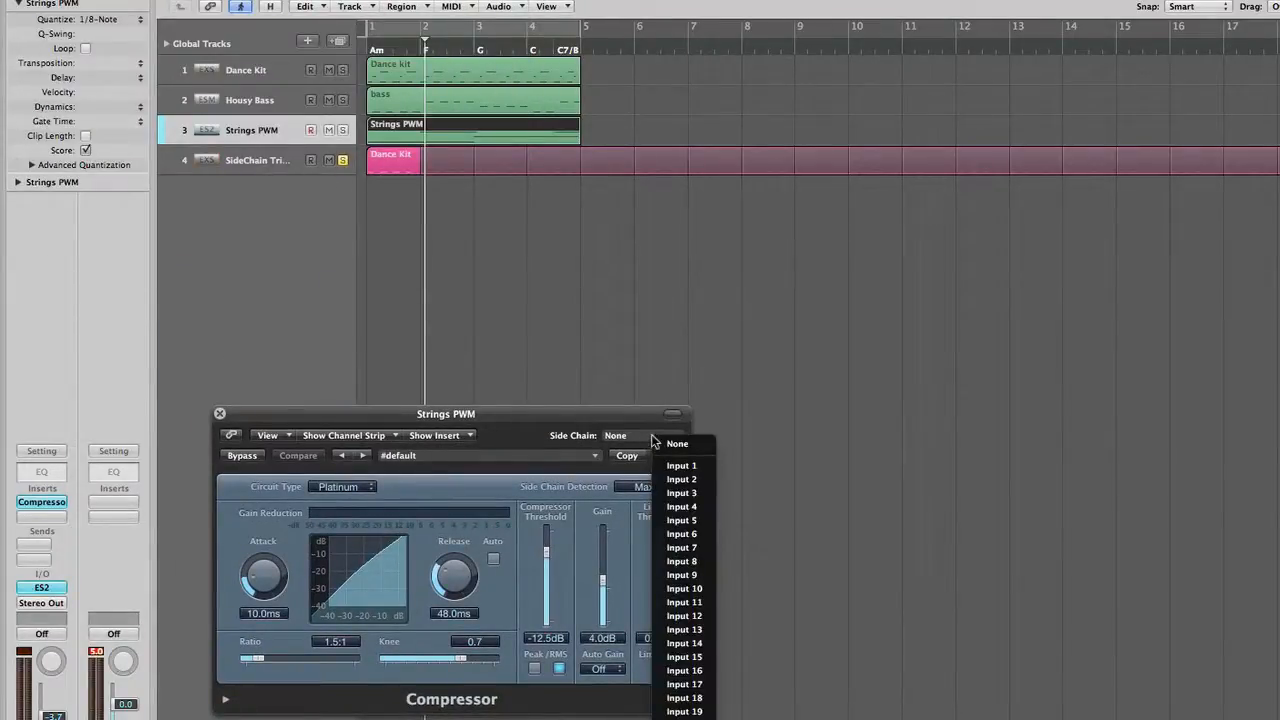
{"action": "left_click", "coordinate": [246, 169]}
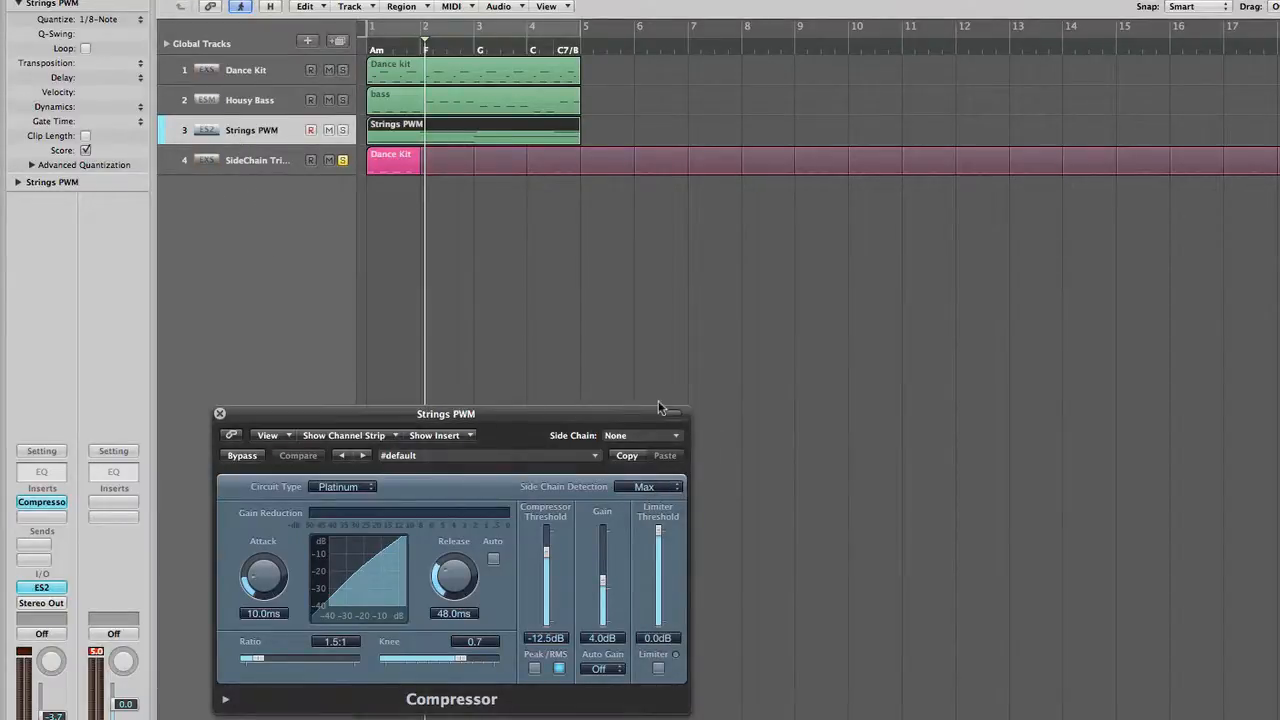
{"action": "left_click_drag", "start_coordinate": [360, 413], "coordinate": [847, 362]}
Route the output of the SideChain Trigger track to Bus 1.
{"action": "left_click", "coordinate": [265, 160]}
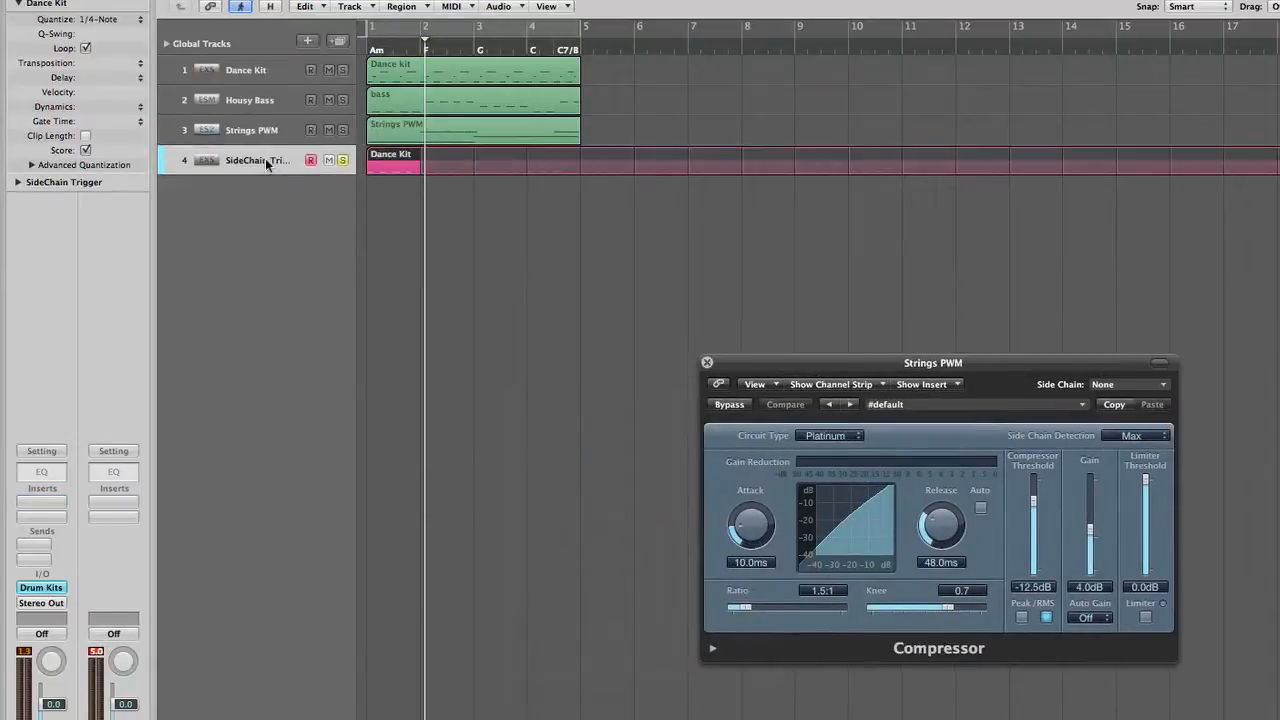
{"action": "key", "text": "space"}
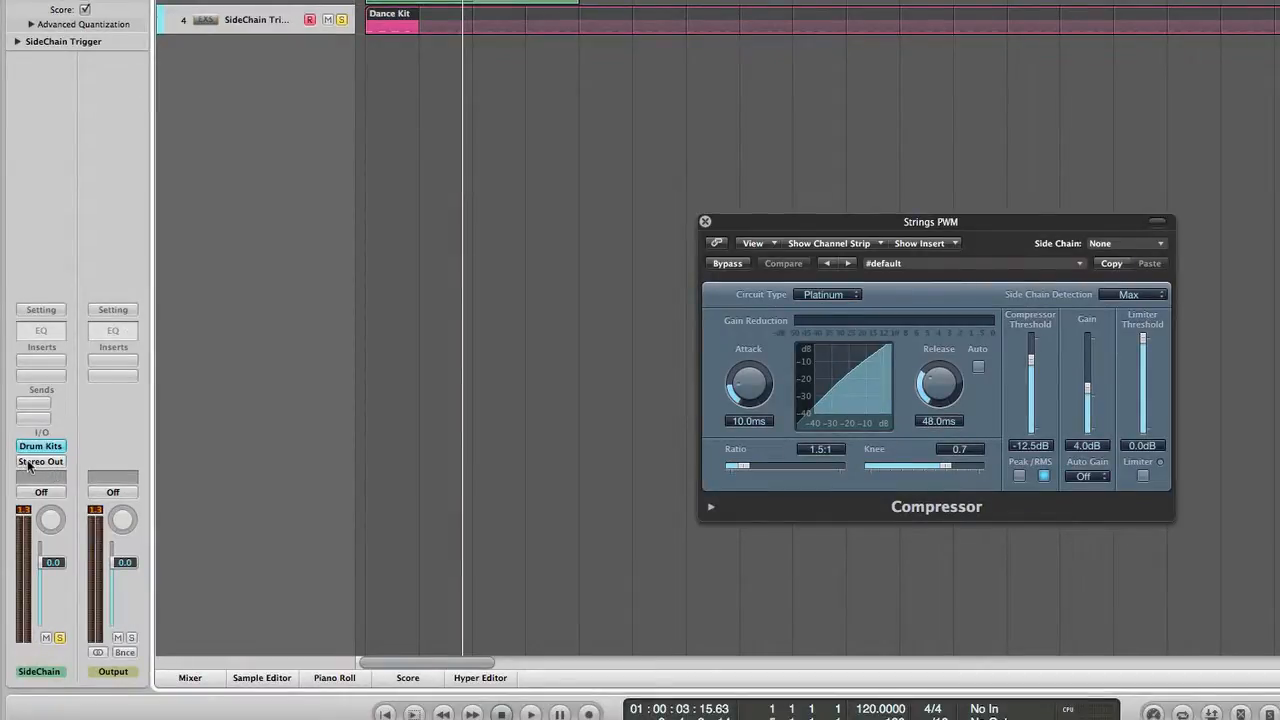
{"action": "left_click", "coordinate": [36, 463]}
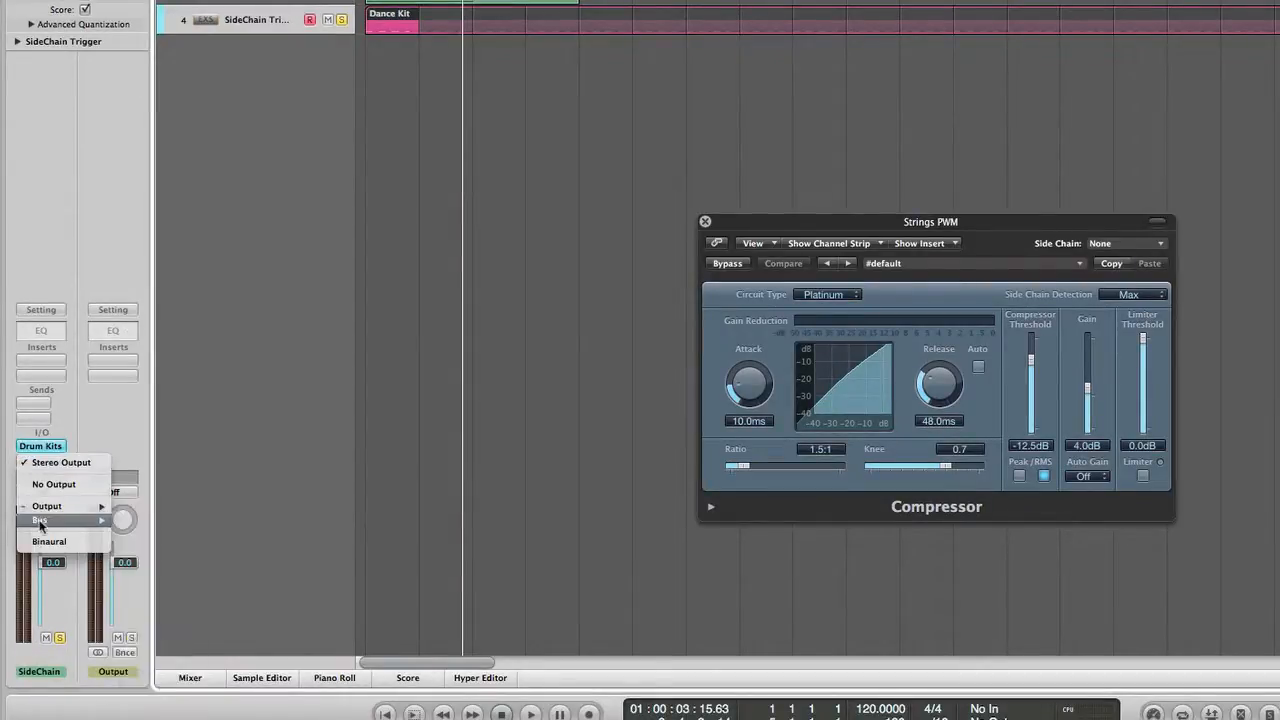
{"action": "mouse_move", "coordinate": [40, 520]}
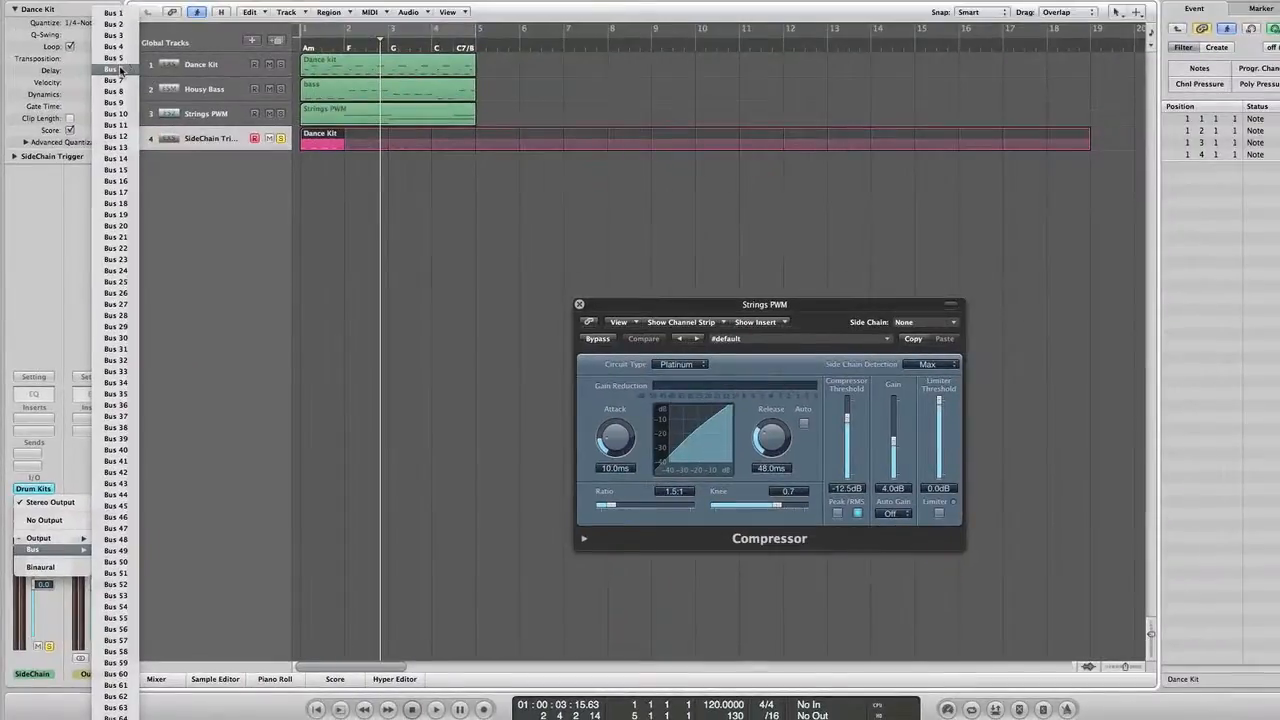
{"action": "left_click", "coordinate": [127, 15]}
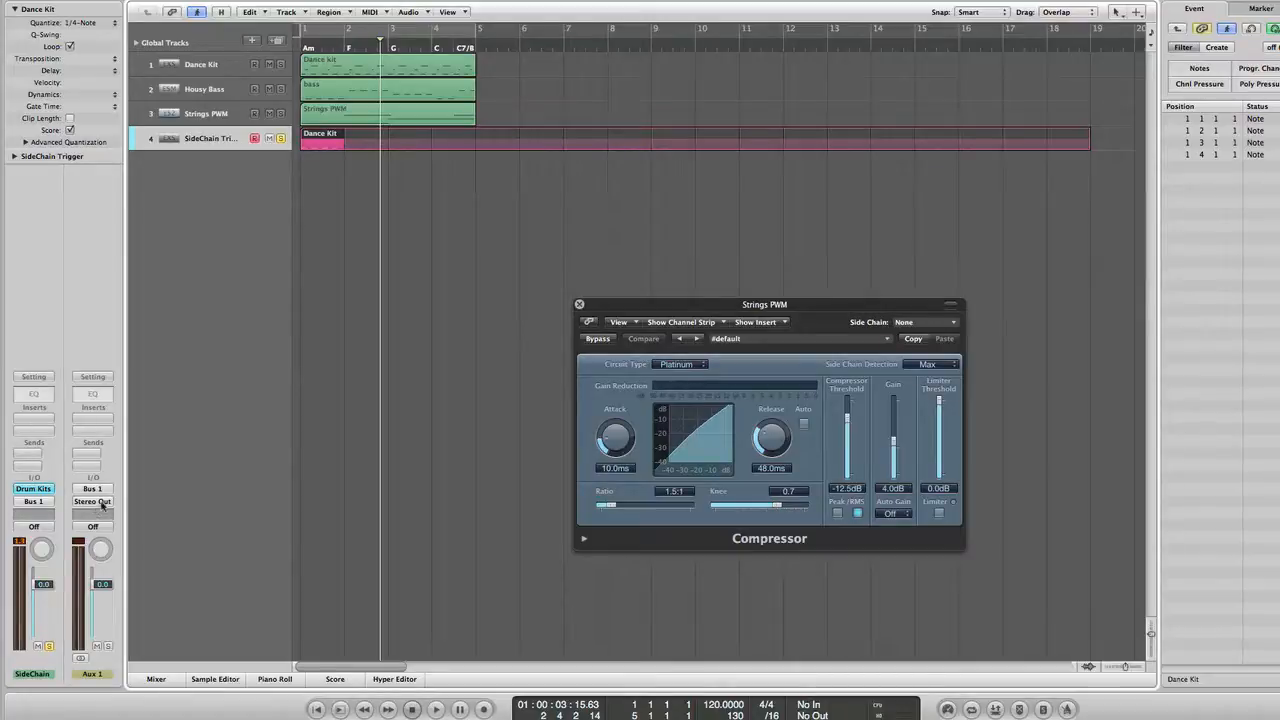
Lower the Aux 1 channel's fader all the way down and play briefly to check the trigger track.
{"action": "left_click_drag", "start_coordinate": [103, 588], "coordinate": [103, 630]}
{"action": "key", "text": "space"}
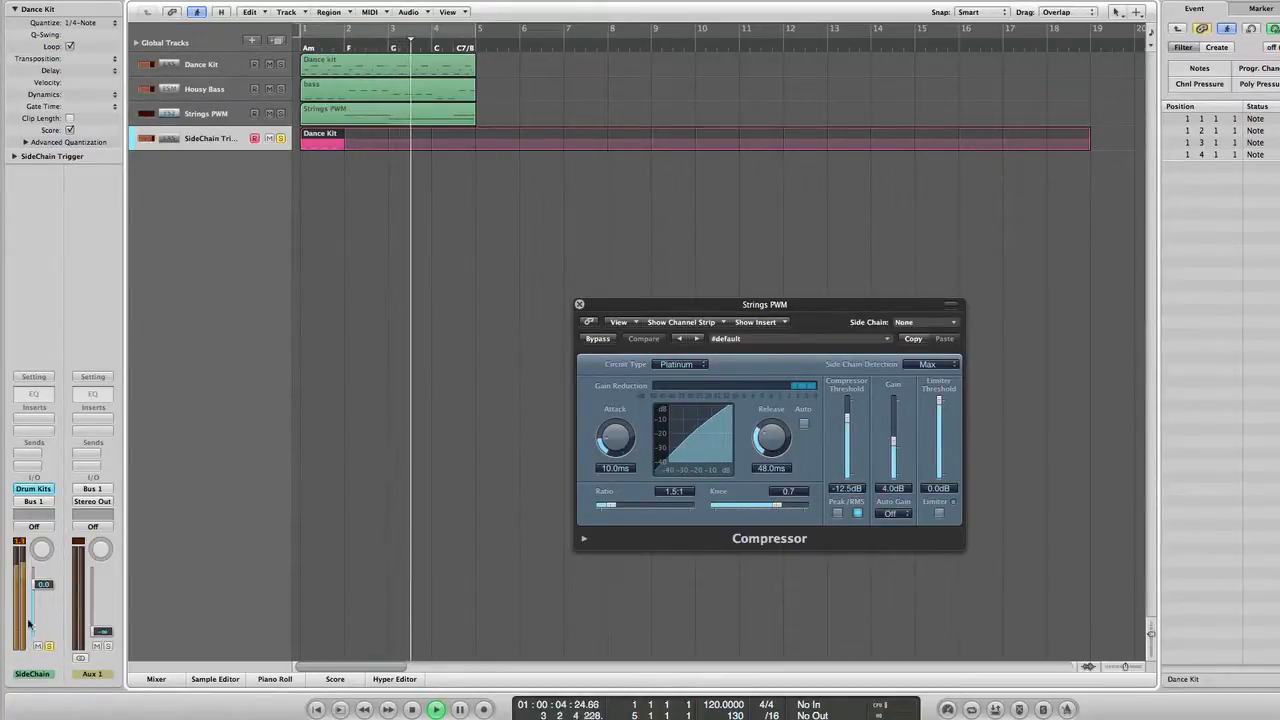
{"action": "key", "text": "space"}
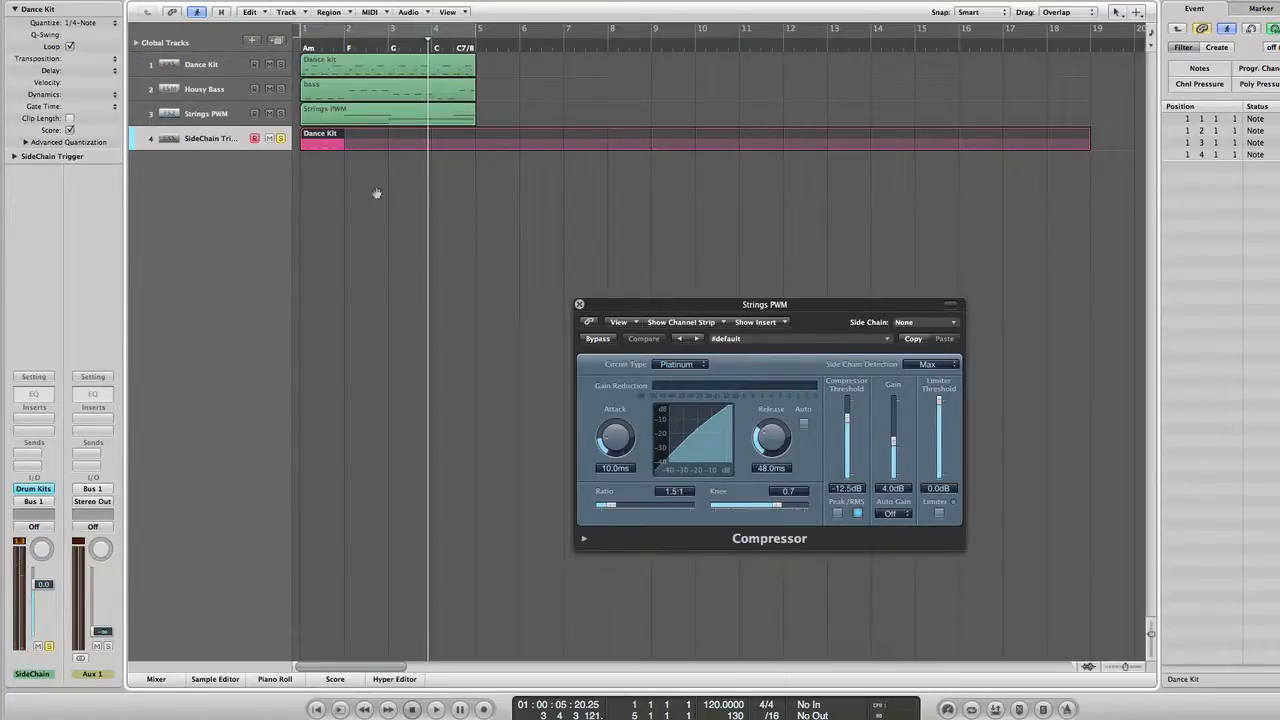
Choose Bus 1 as the Side Chain source of the Strings PWM Compressor.
{"action": "left_click_drag", "start_coordinate": [671, 311], "coordinate": [492, 323]}
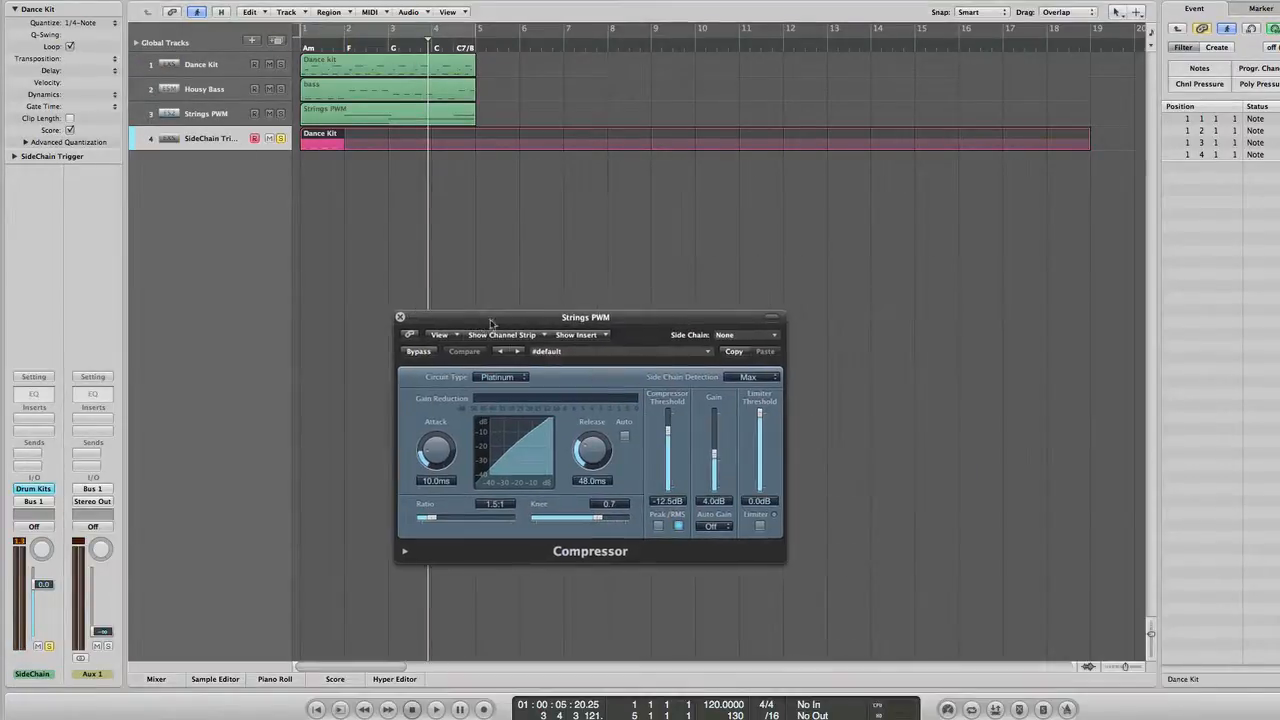
{"action": "left_click", "coordinate": [762, 337]}
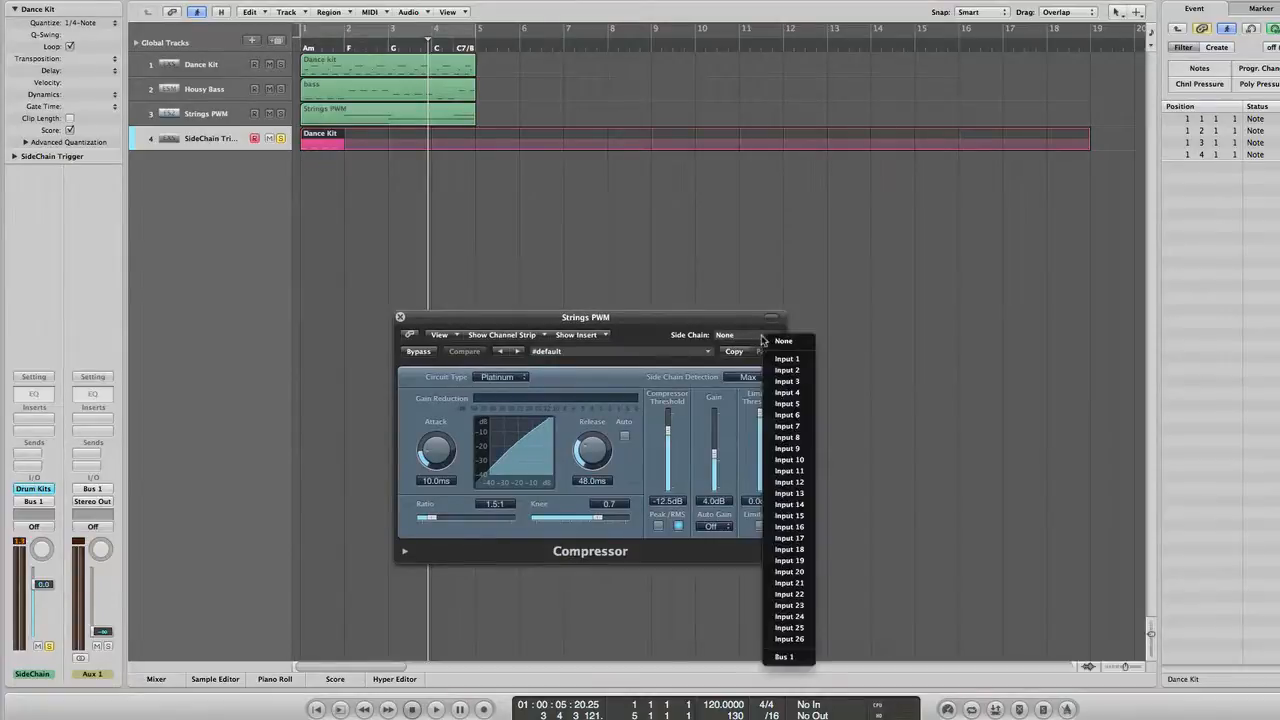
{"action": "left_click", "coordinate": [785, 657]}
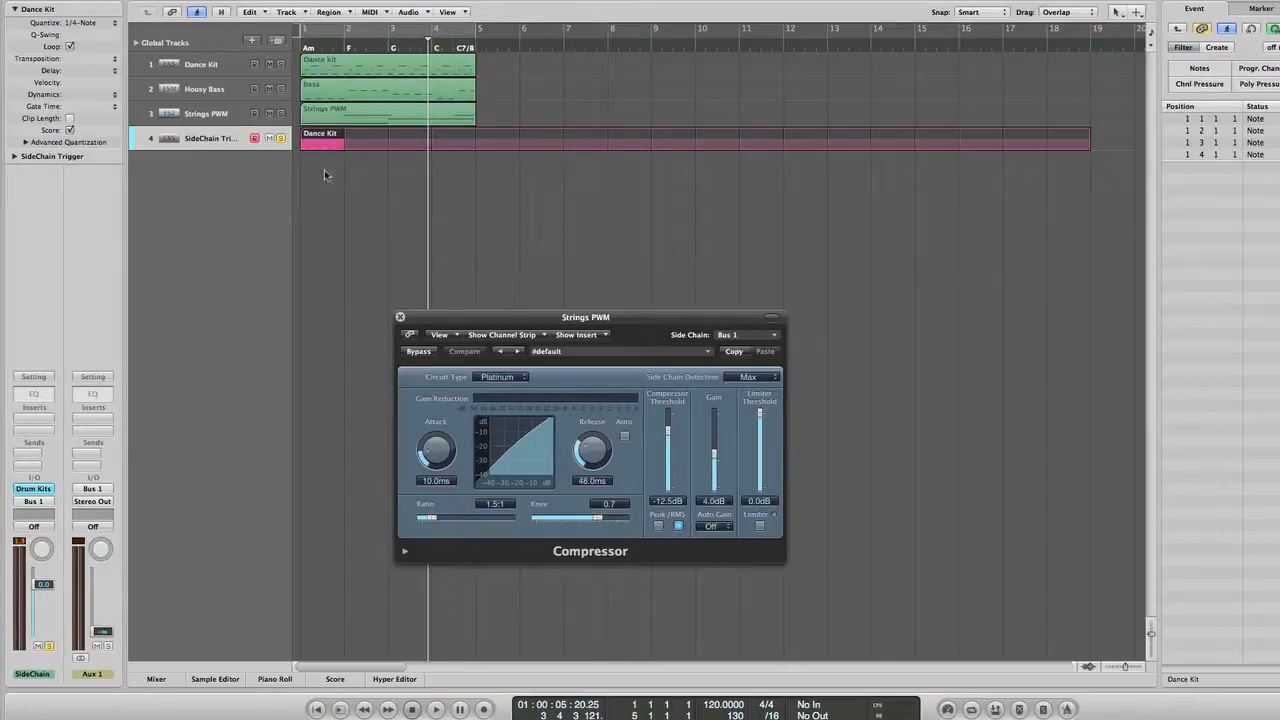
Solo the Strings PWM track and play from the project start to hear the side-chained compression.
{"action": "scroll", "coordinate": [325, 168], "scroll_direction": "up", "scroll_amount": 5}
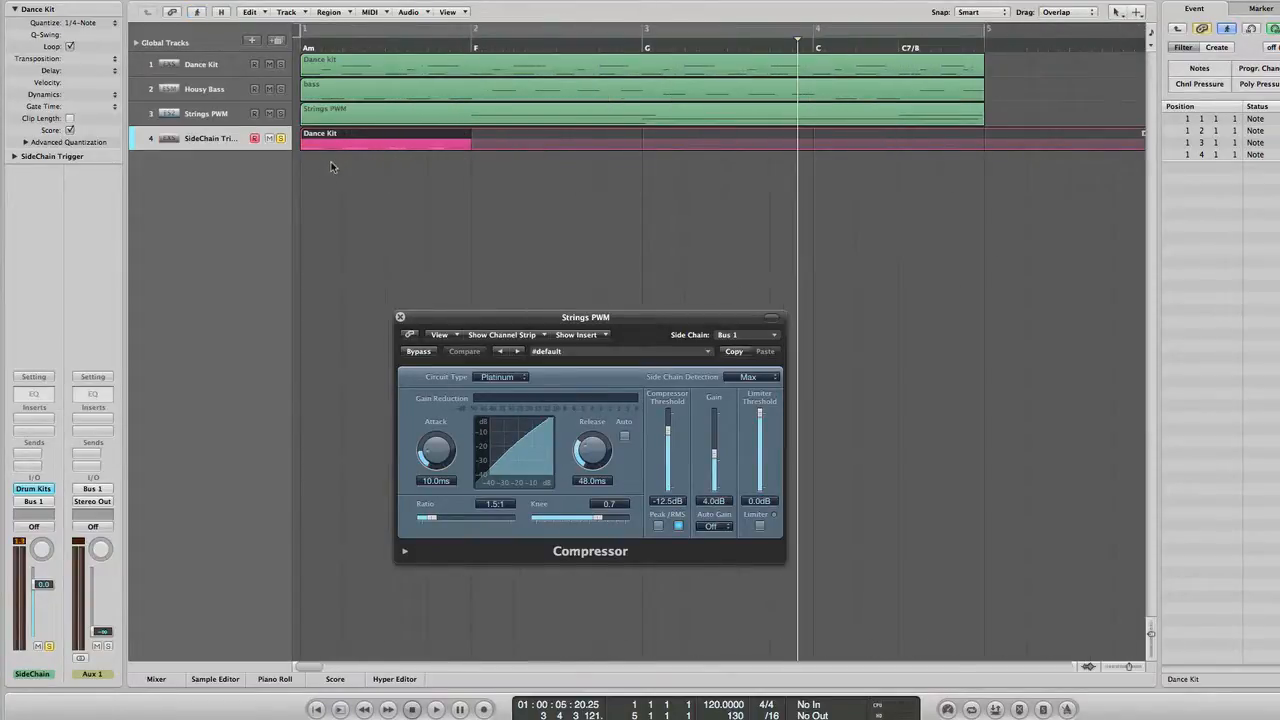
{"action": "left_click", "coordinate": [281, 114]}
{"action": "key", "text": "Return"}
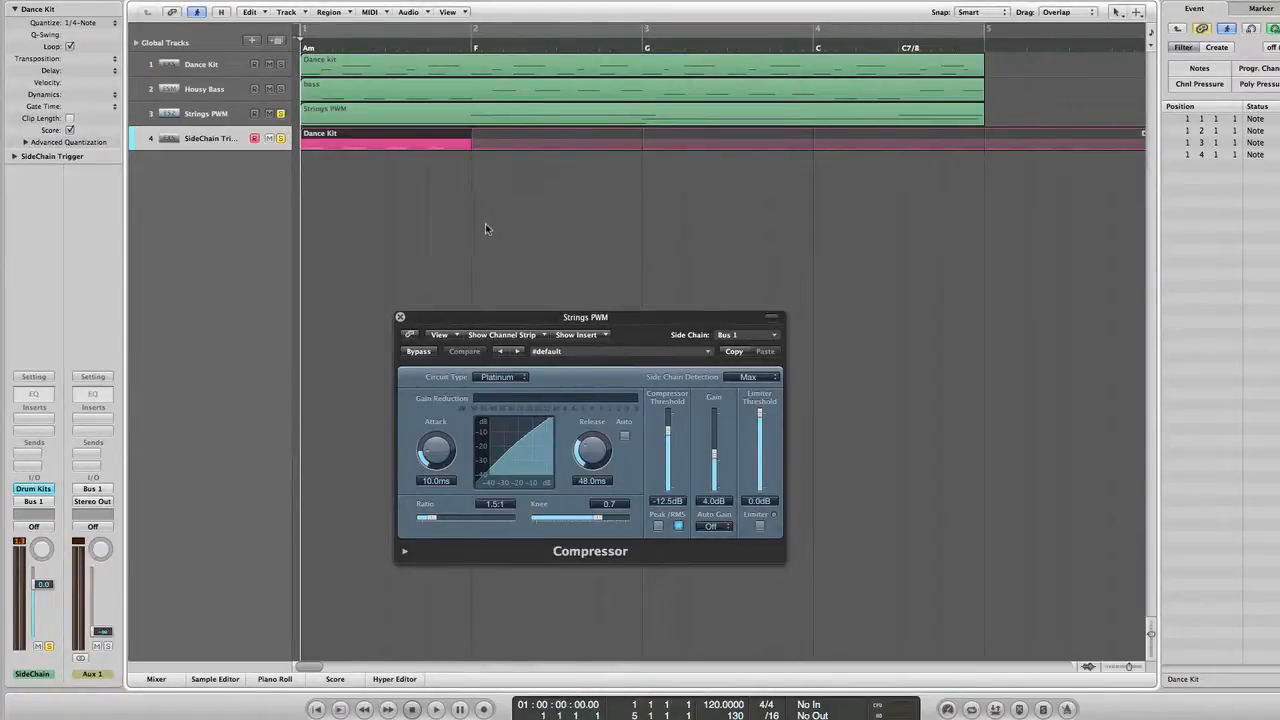
{"action": "key", "text": "space"}
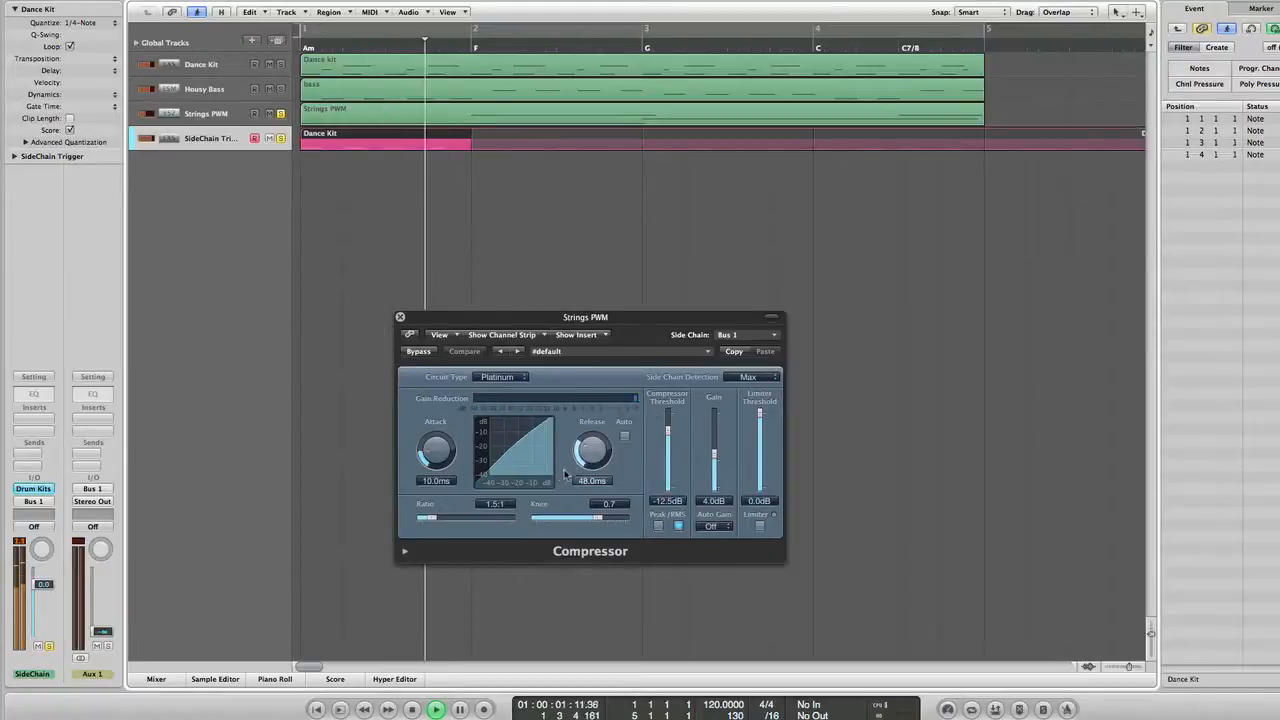
{"action": "key", "text": "space"}
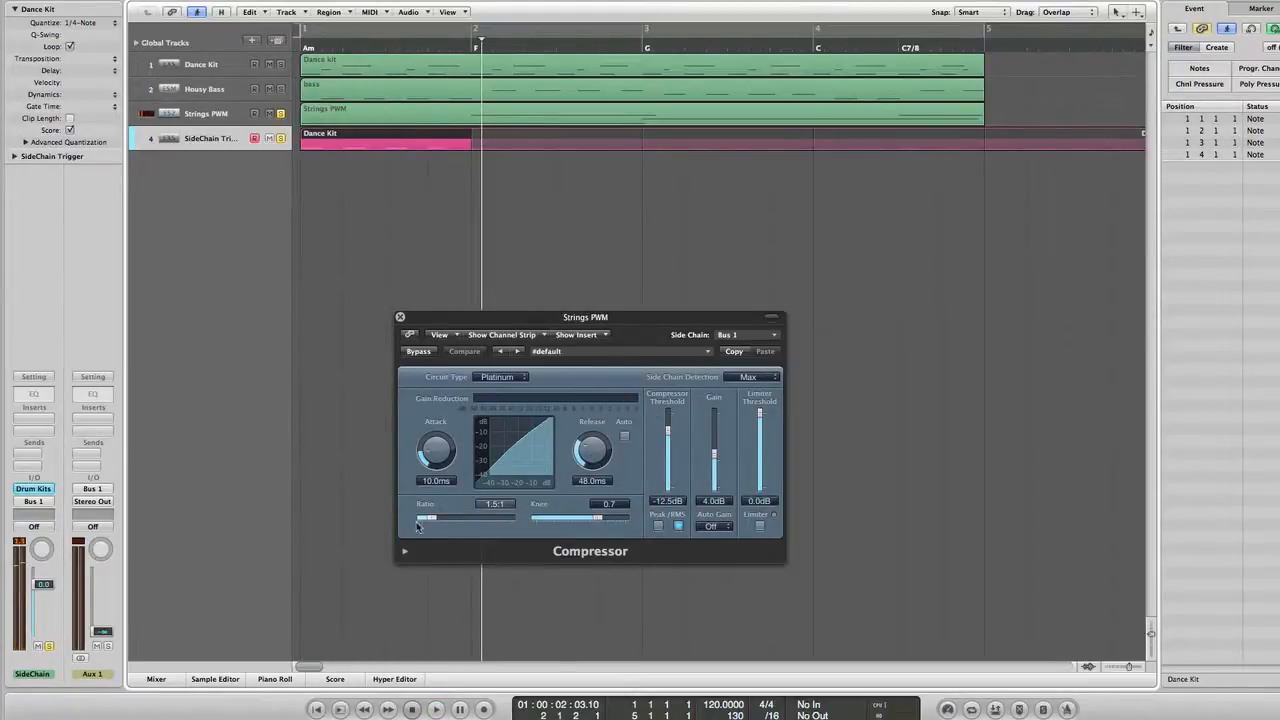
Set the Compressor's ratio to 8.0:1, its detection to Peak and its threshold to -21.5 dB, and return to the project start.
{"action": "left_click_drag", "start_coordinate": [435, 523], "coordinate": [478, 524]}
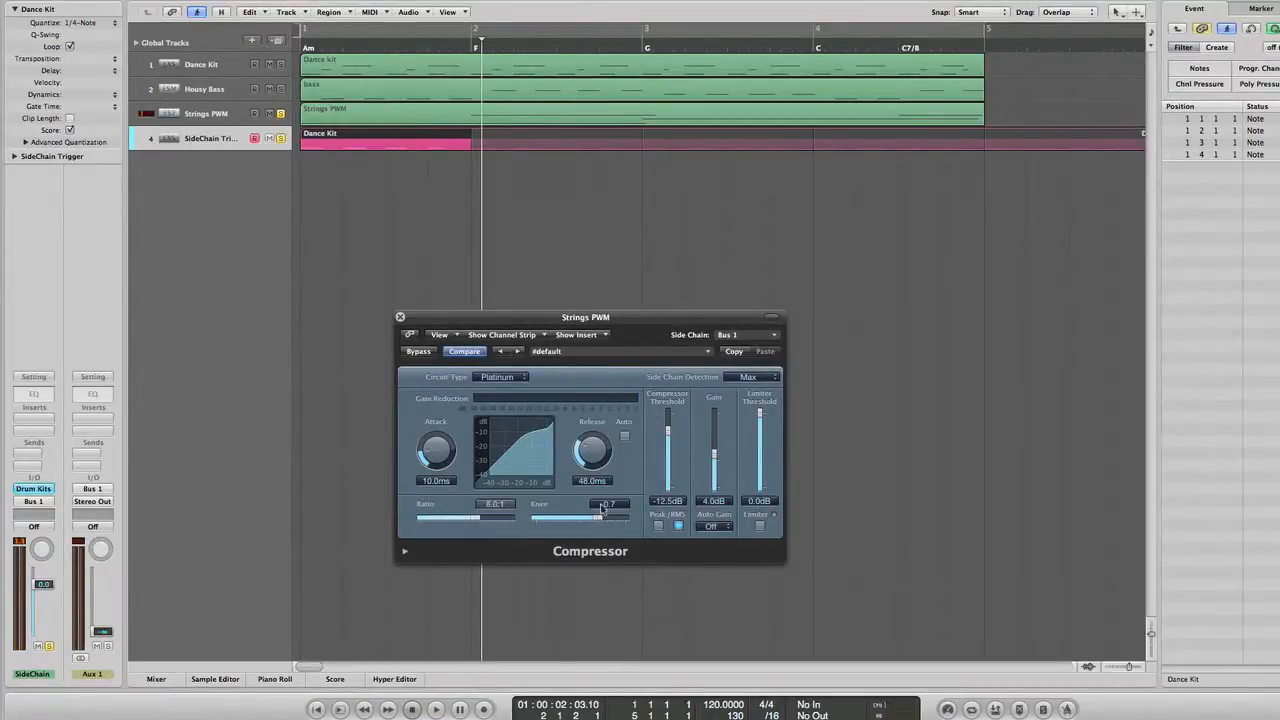
{"action": "left_click", "coordinate": [658, 527]}
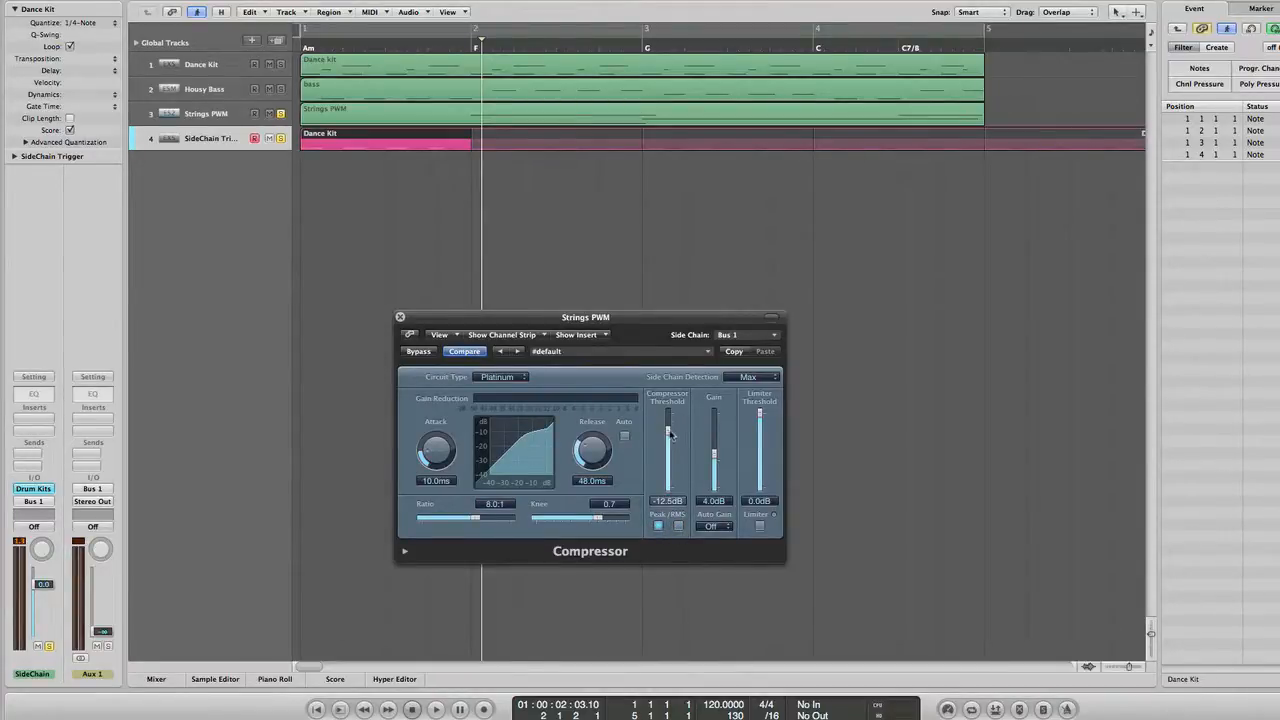
{"action": "left_click_drag", "start_coordinate": [670, 434], "coordinate": [670, 449]}
{"action": "key", "text": "Return"}
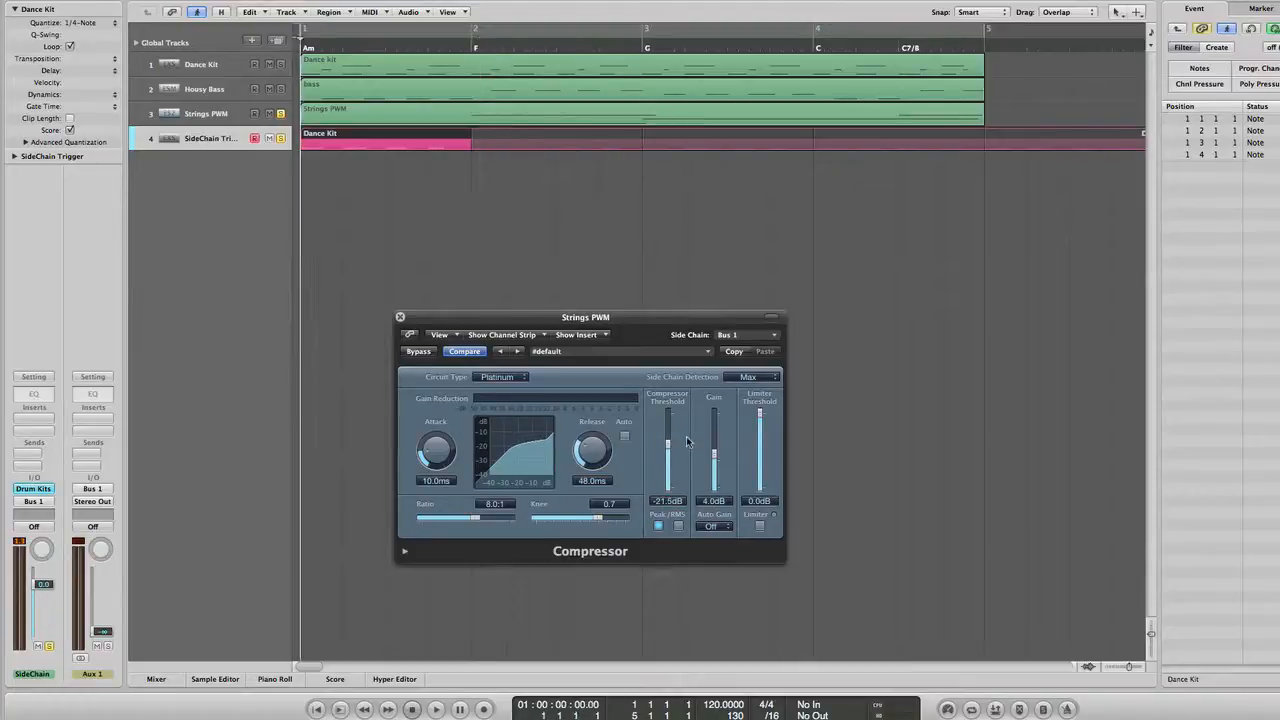
Set the Compressor's attack to 4.5 ms and adjust its release to 20.0 ms while the song plays.
{"action": "left_click_drag", "start_coordinate": [433, 455], "coordinate": [430, 470]}
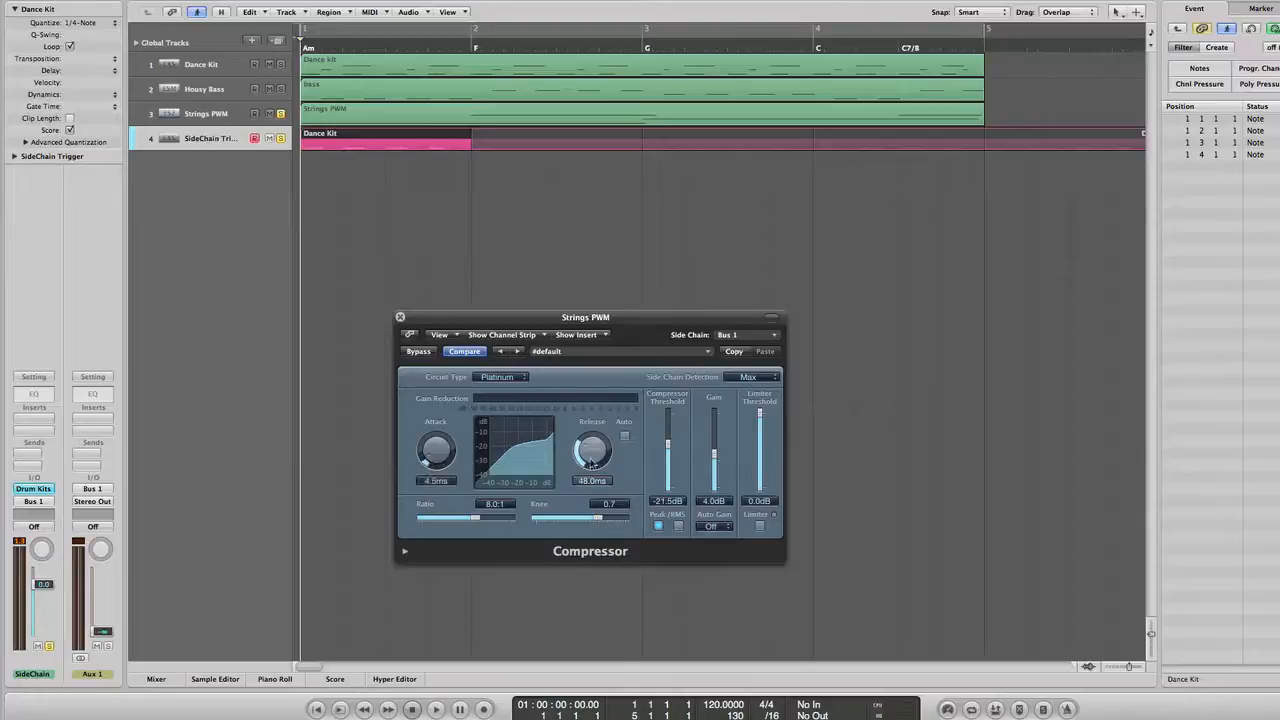
{"action": "left_click_drag", "start_coordinate": [591, 461], "coordinate": [592, 456]}
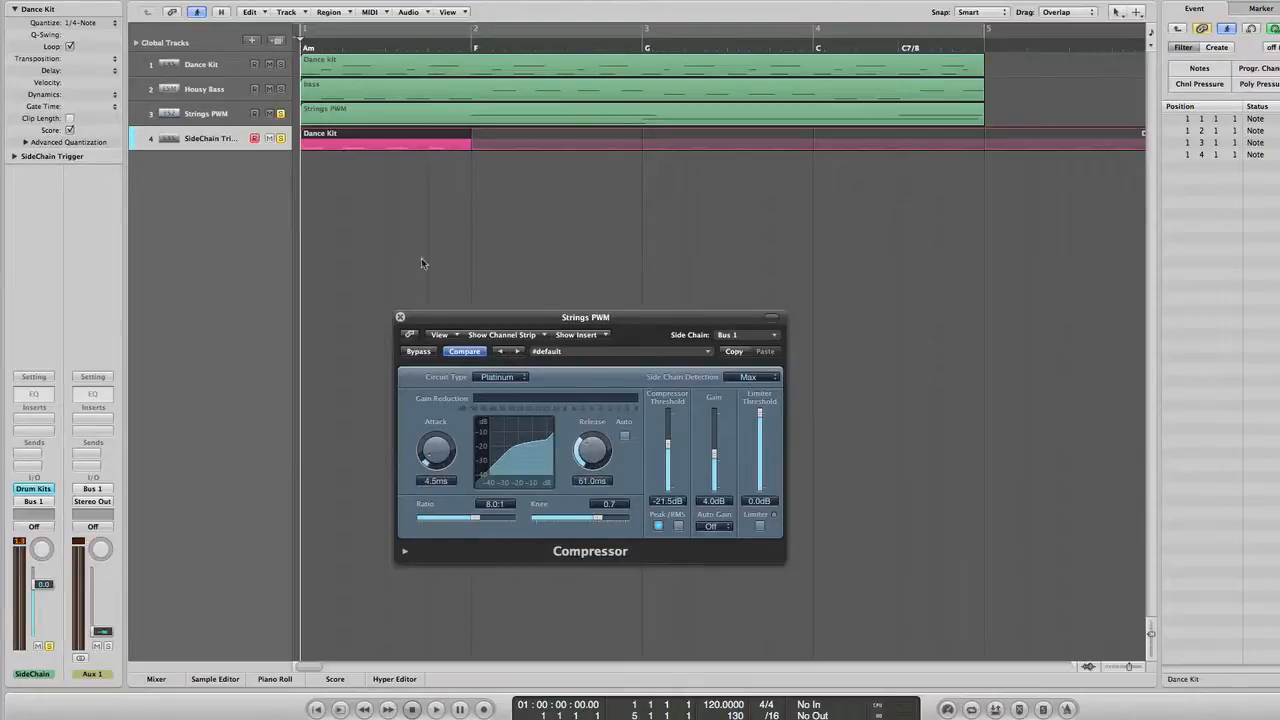
{"action": "key", "text": "space"}
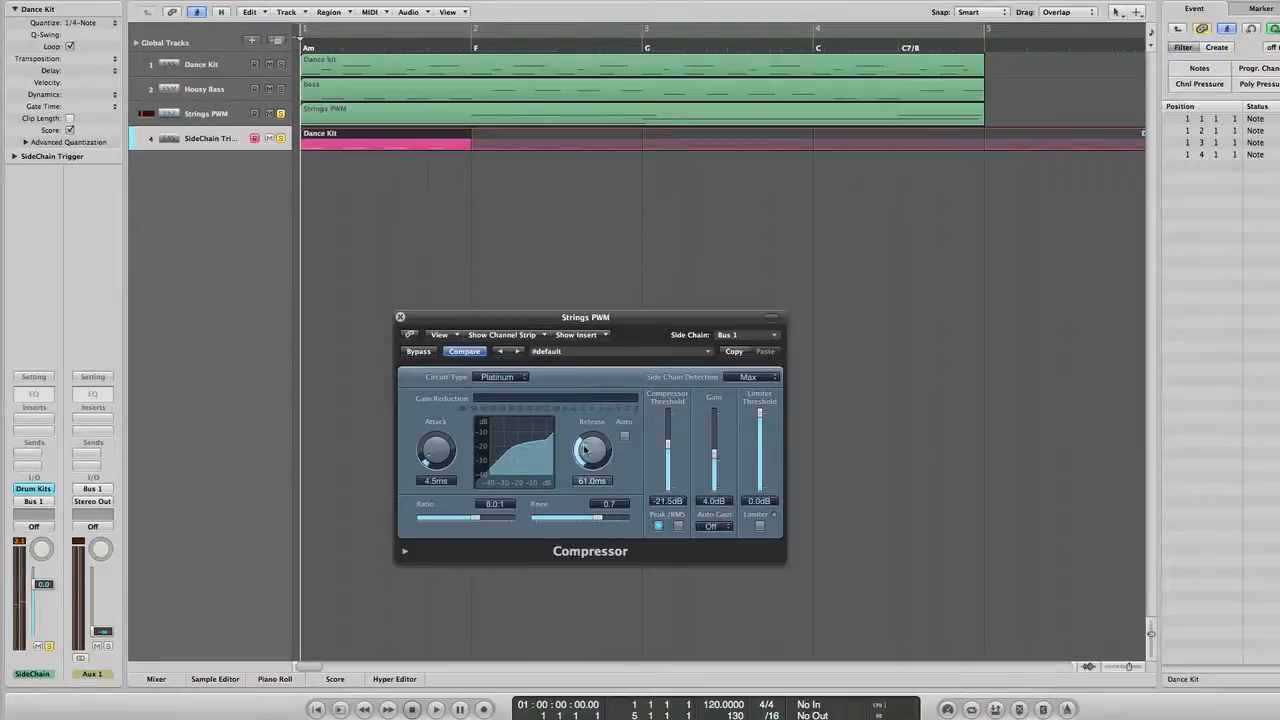
{"action": "key", "text": "space"}
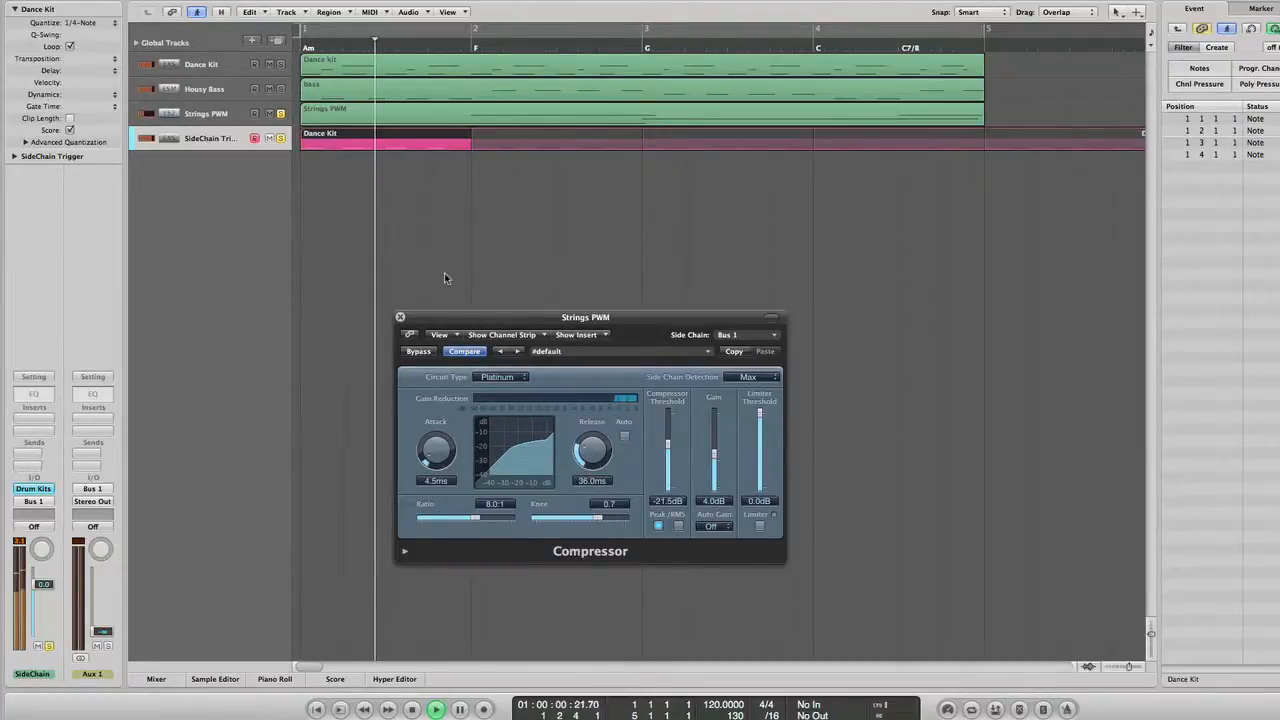
{"action": "left_click_drag", "start_coordinate": [591, 455], "coordinate": [591, 468]}
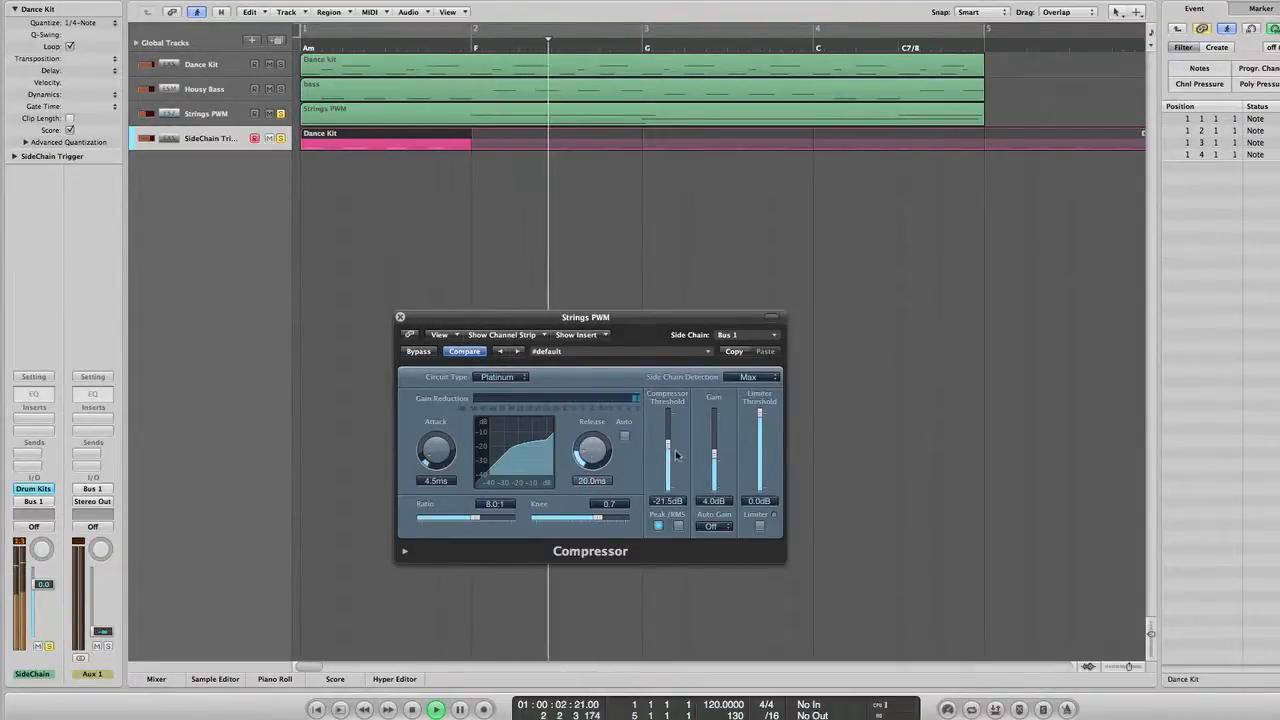
Fine-tune the Compressor to -23.5 dB threshold, 3.5 dB gain, 0.8 knee, 68.0 ms release and 9.0:1 ratio during playback, and close its window.
{"action": "left_click_drag", "start_coordinate": [668, 442], "coordinate": [721, 456]}
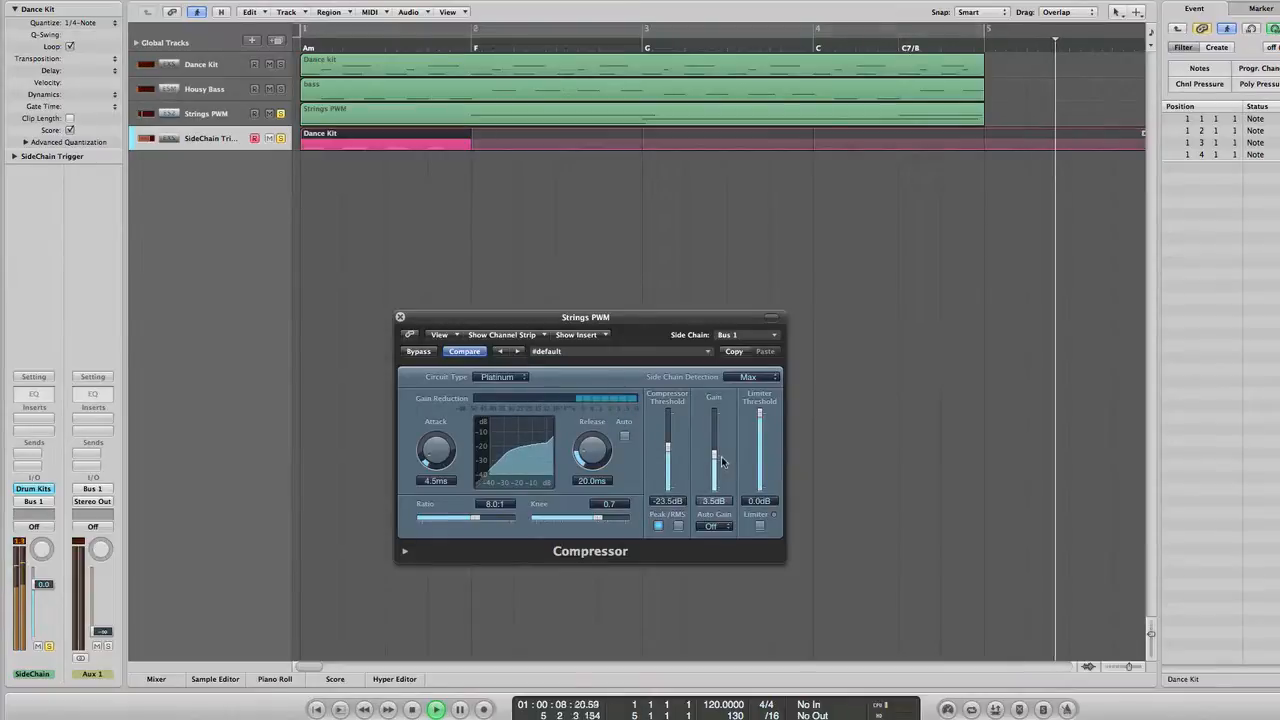
{"action": "left_click_drag", "start_coordinate": [597, 520], "coordinate": [607, 519]}
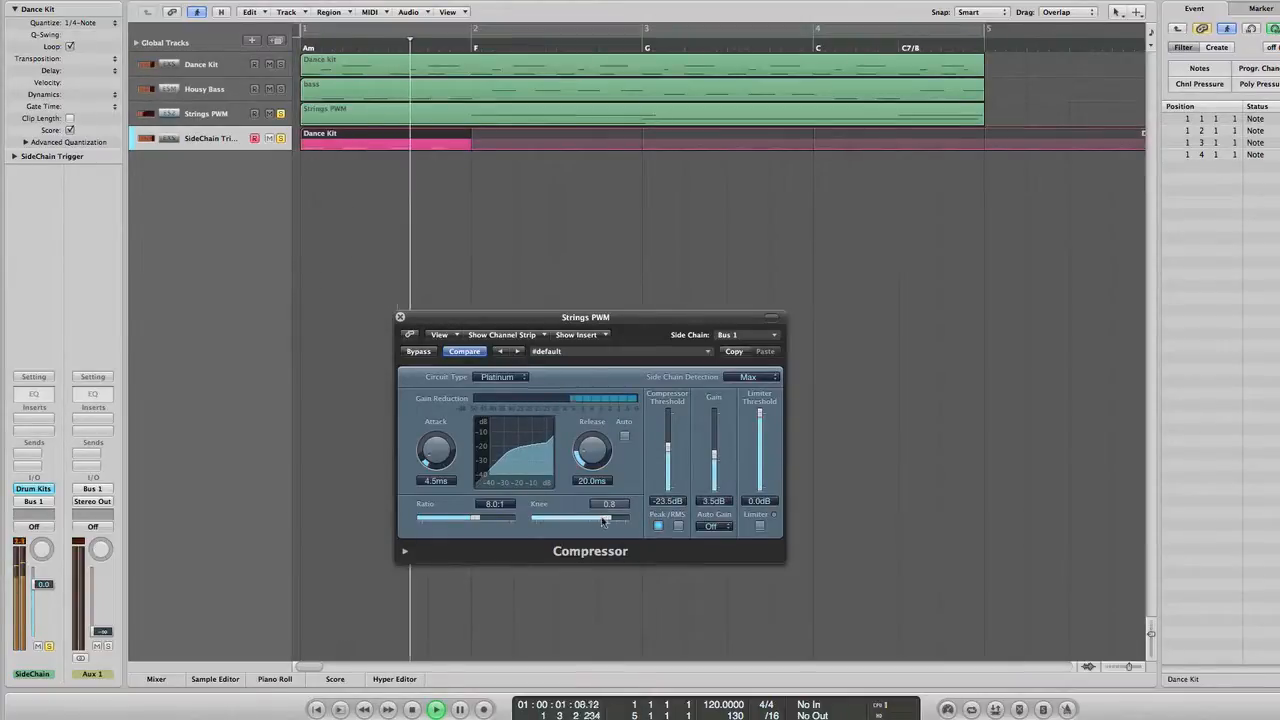
{"action": "left_click_drag", "start_coordinate": [585, 447], "coordinate": [583, 436]}
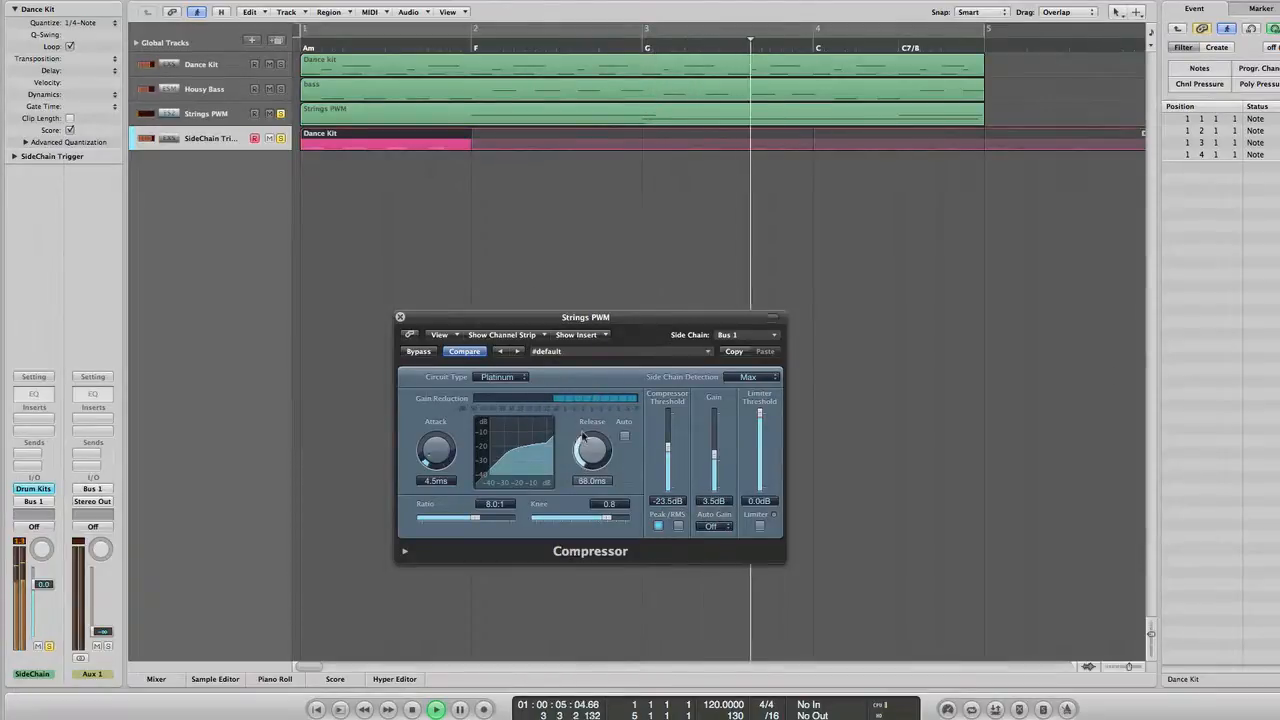
{"action": "left_click_drag", "start_coordinate": [485, 522], "coordinate": [490, 522]}
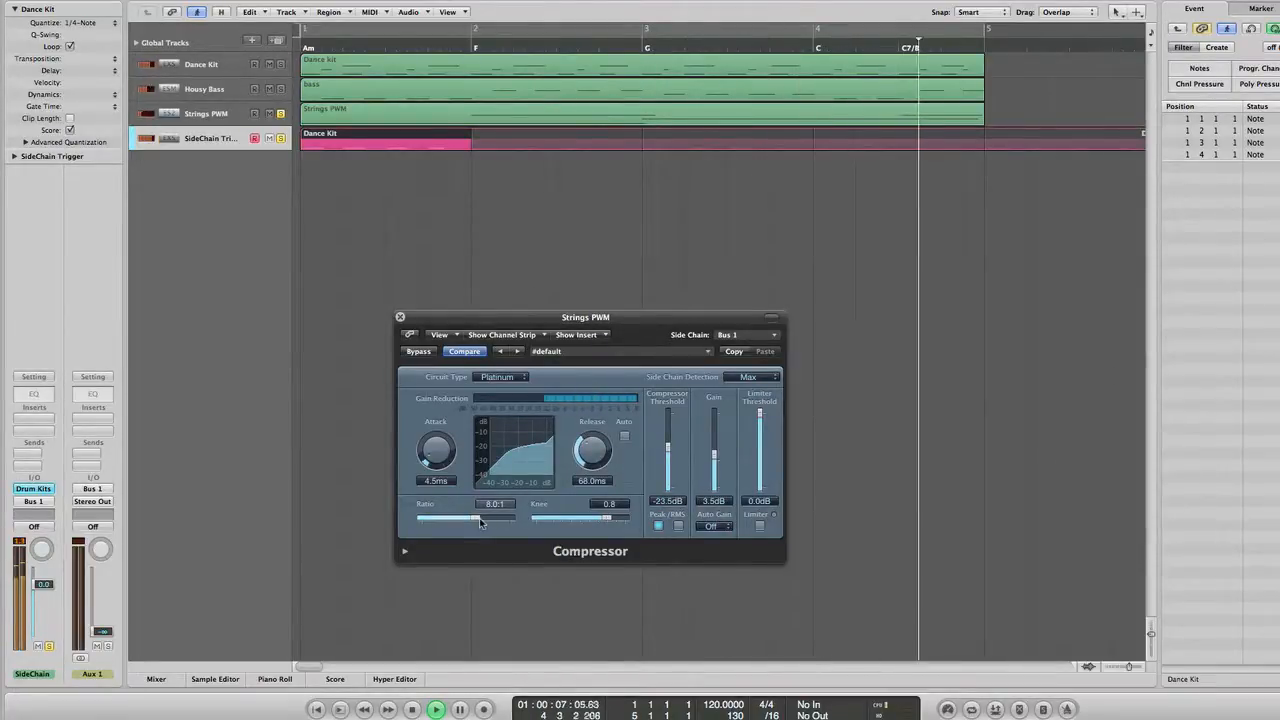
{"action": "left_click", "coordinate": [401, 318]}
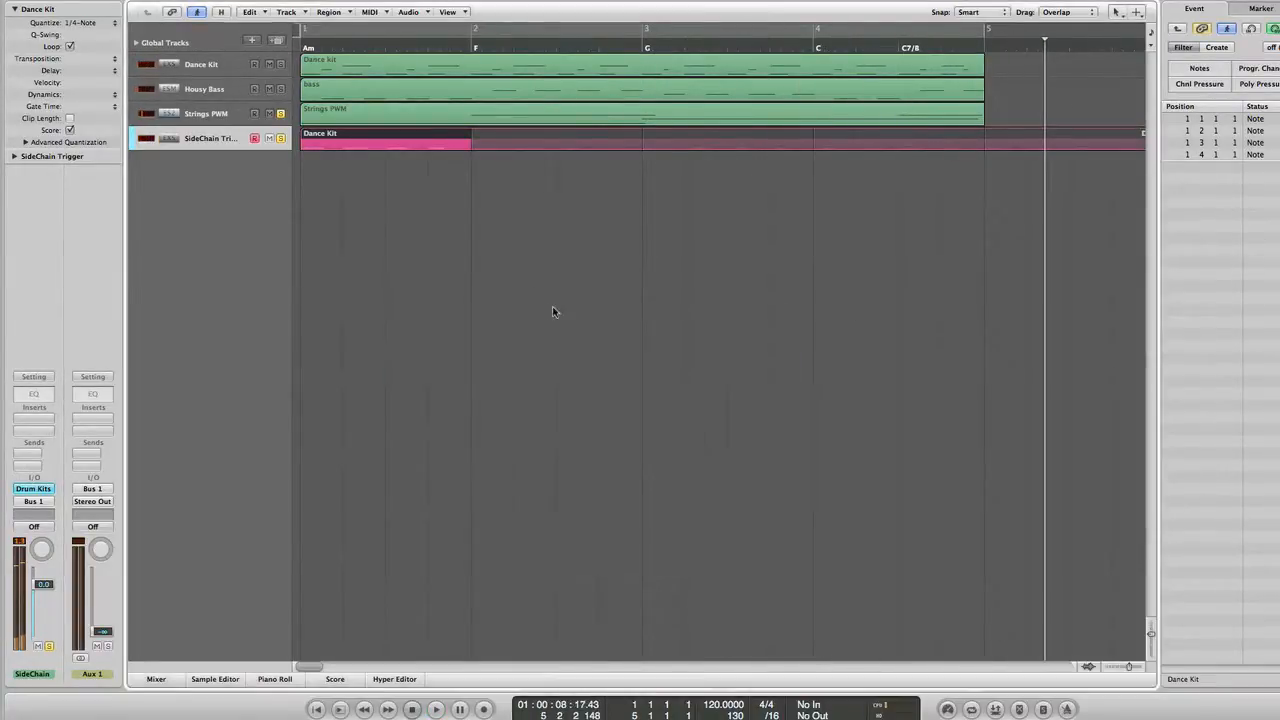
Return to the project start and reopen the Compressor on the Strings PWM track.
{"action": "key", "text": "Return"}
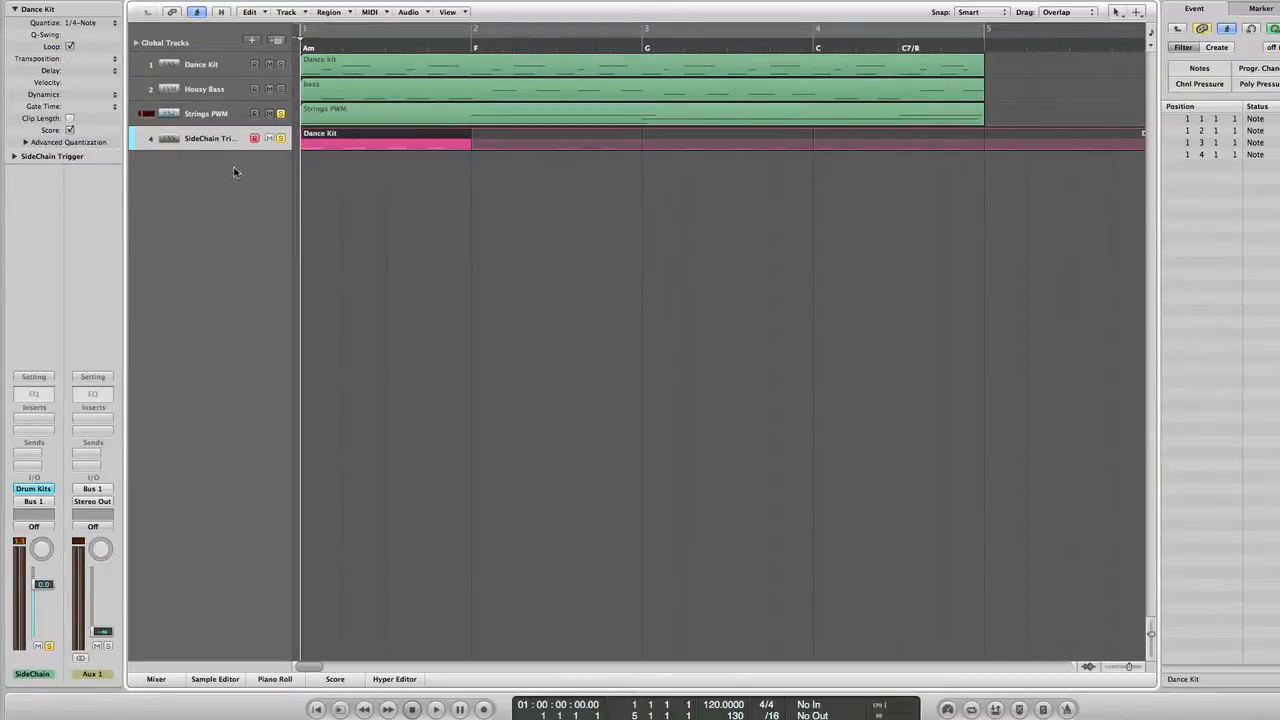
{"action": "left_click", "coordinate": [204, 114]}
{"action": "left_click", "coordinate": [40, 419]}
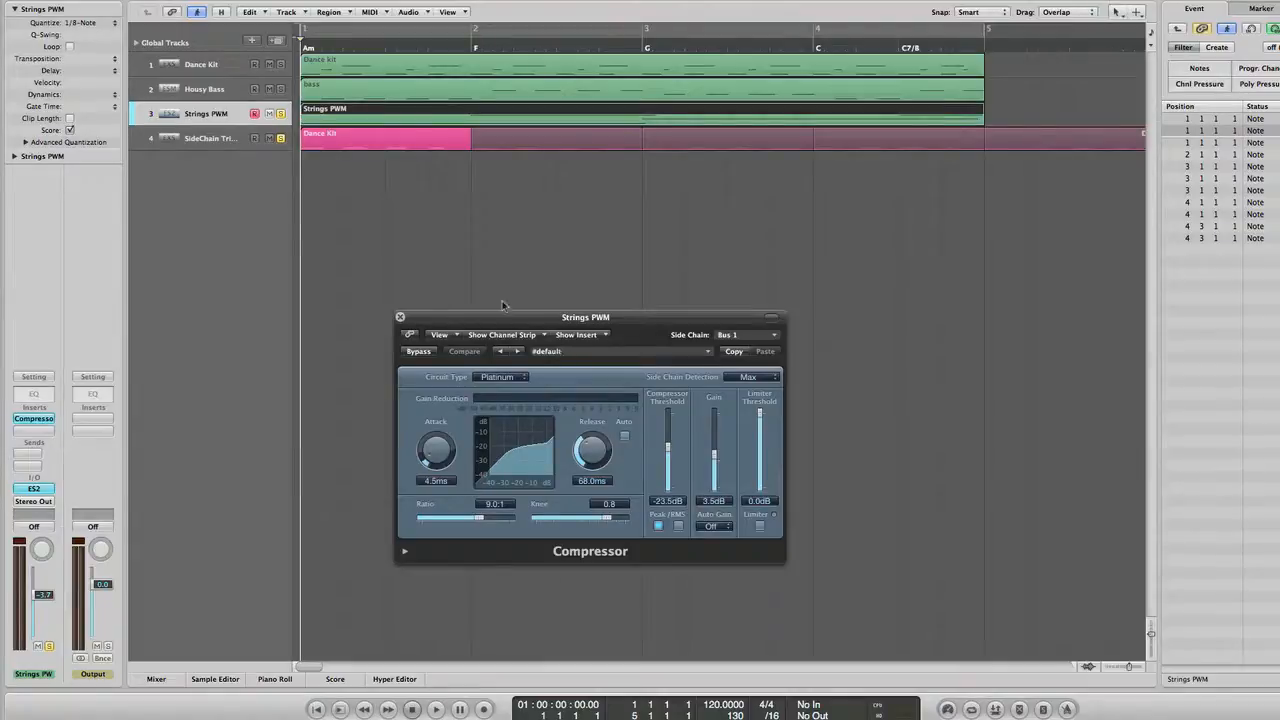
Solo the Dance Kit region on the SideChain Trigger track and play it from the start, watching its channel meter.
{"action": "key", "text": "ctrl+Right"}
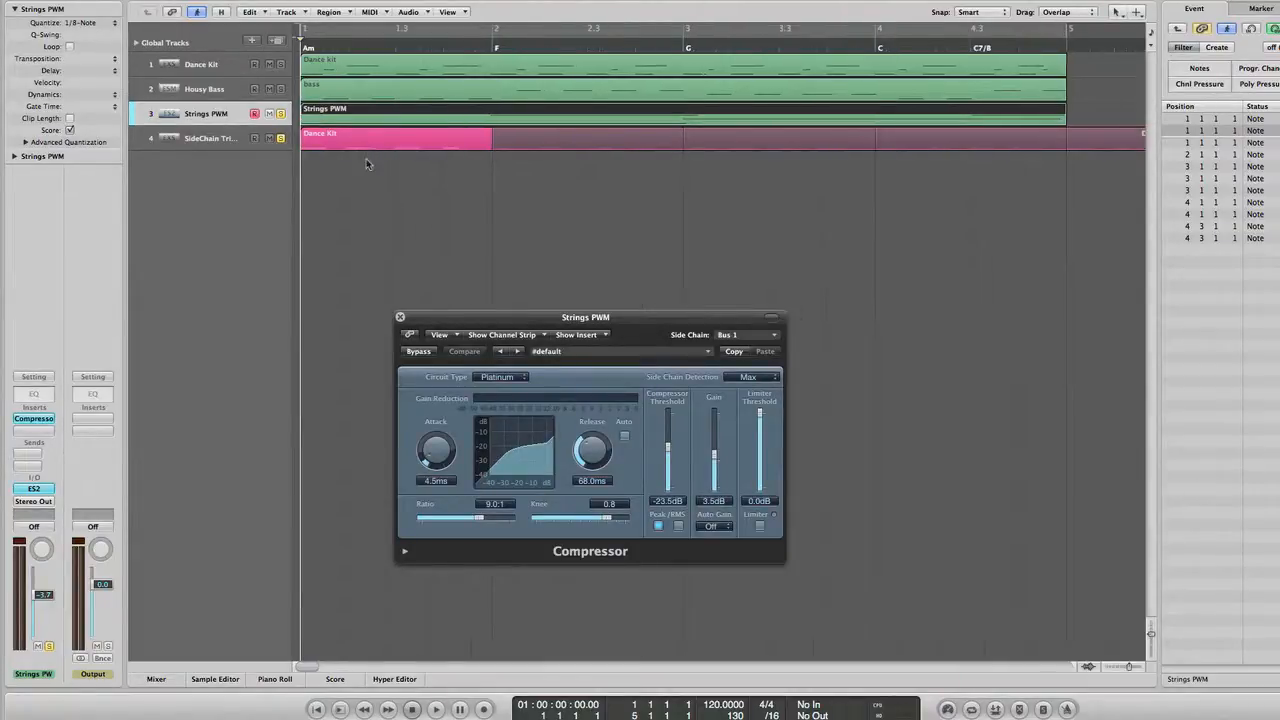
{"action": "key", "text": "ctrl+Down"}
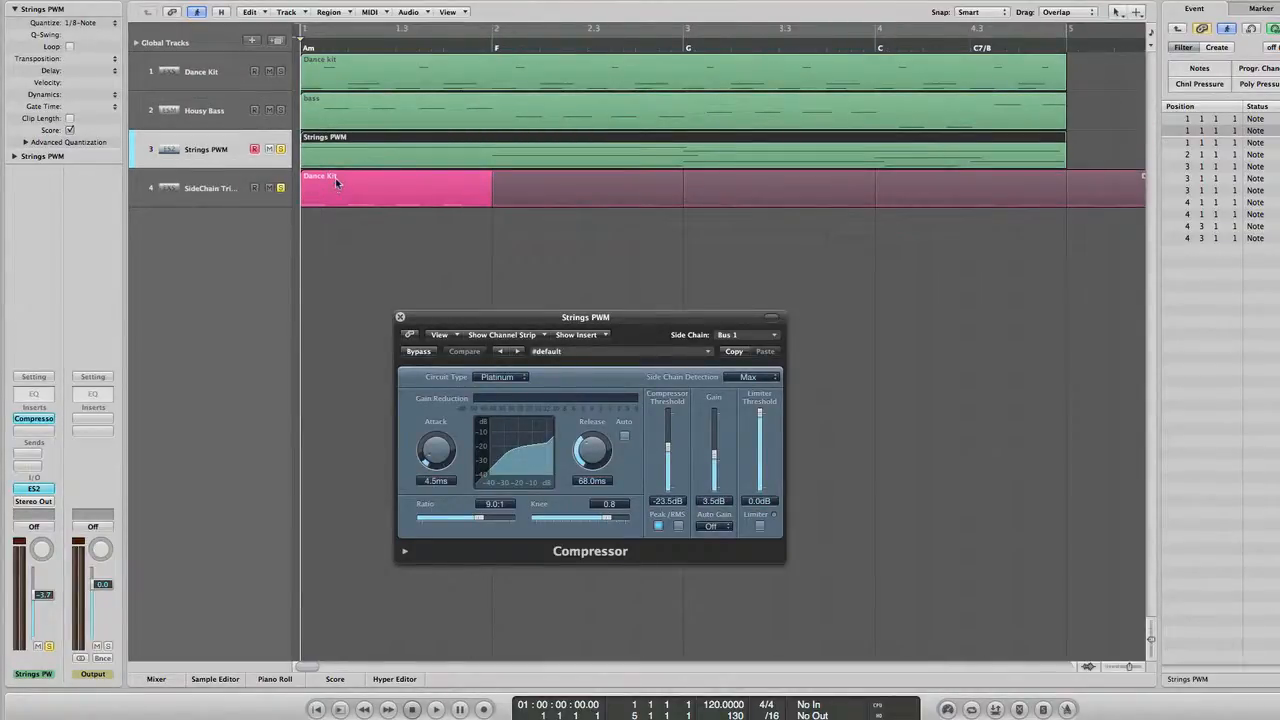
{"action": "left_click", "coordinate": [336, 181]}
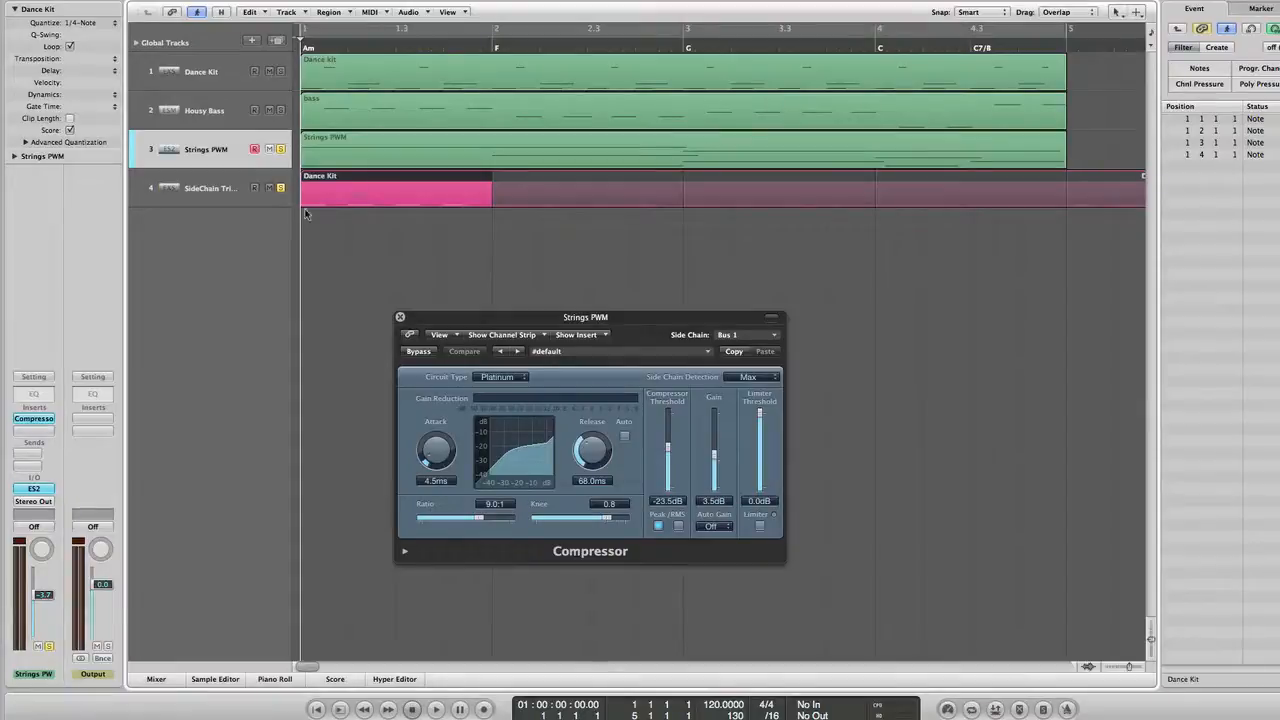
{"action": "left_click", "coordinate": [247, 188]}
{"action": "key", "text": "space"}
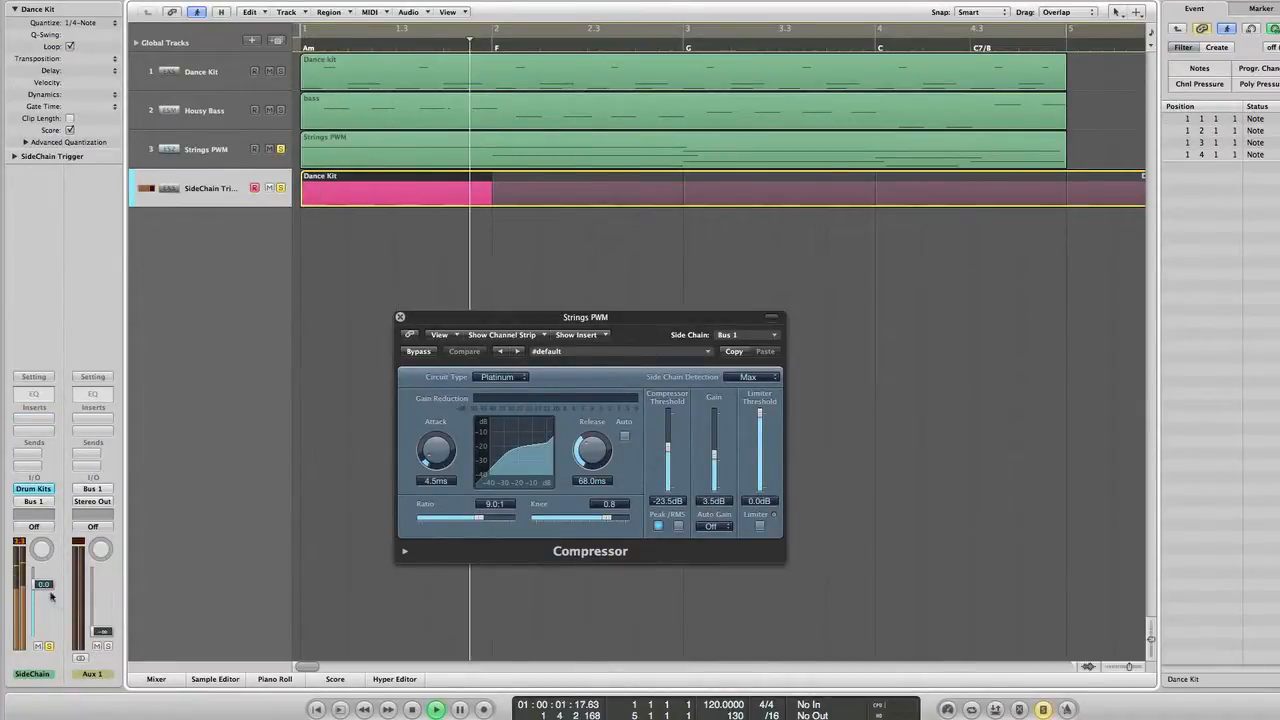
{"action": "key", "text": "space"}
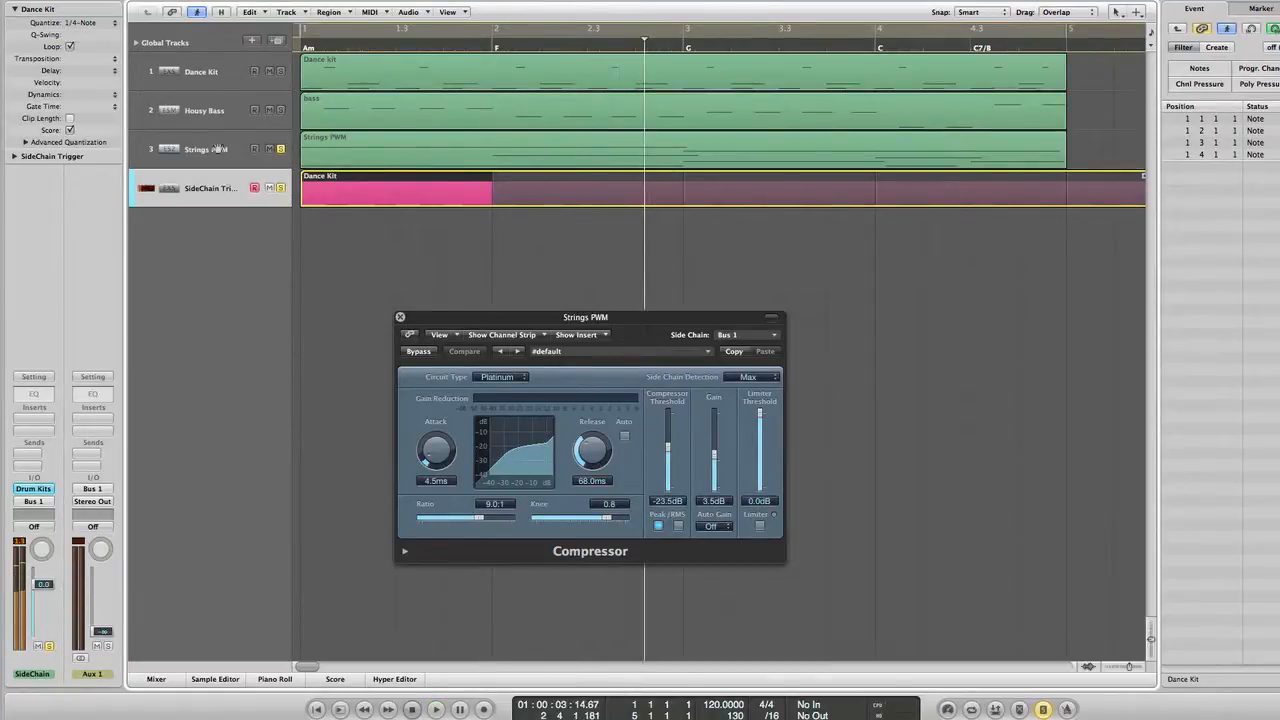
Play the soloed Strings PWM track with the trigger from the start, watching the Compressor's gain reduction.
{"action": "left_click", "coordinate": [527, 166]}
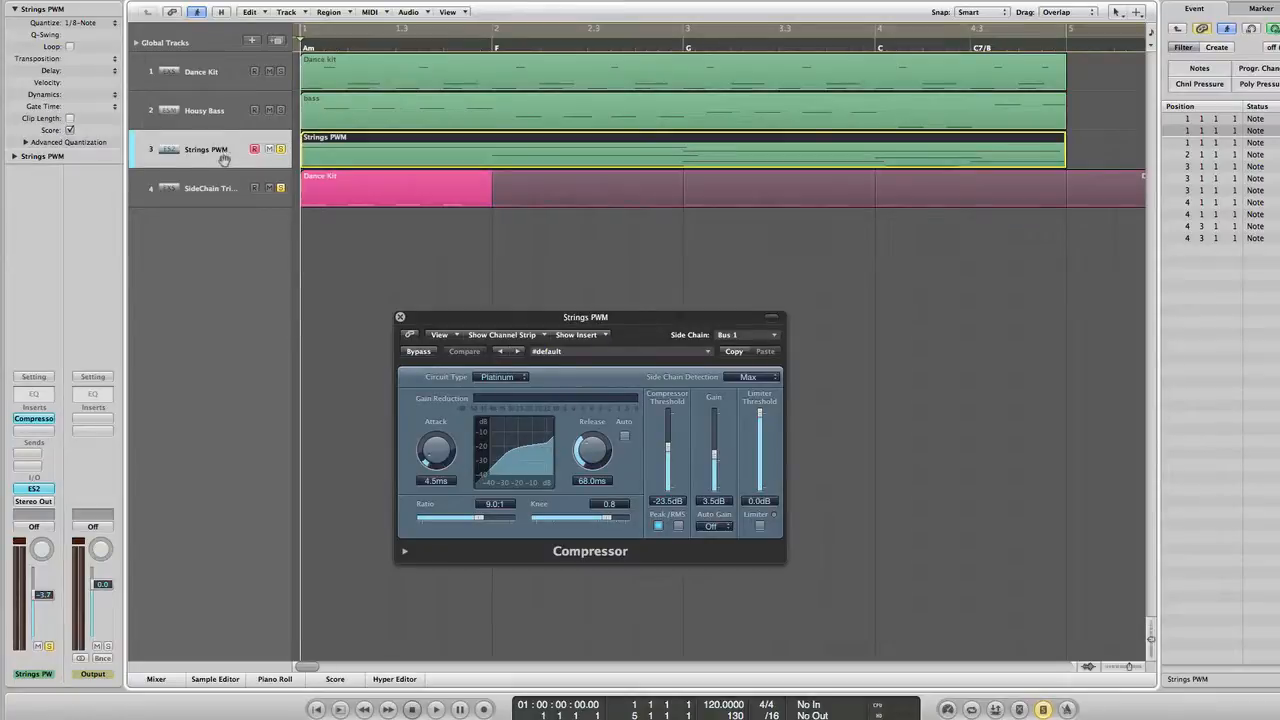
{"action": "key", "text": "space"}
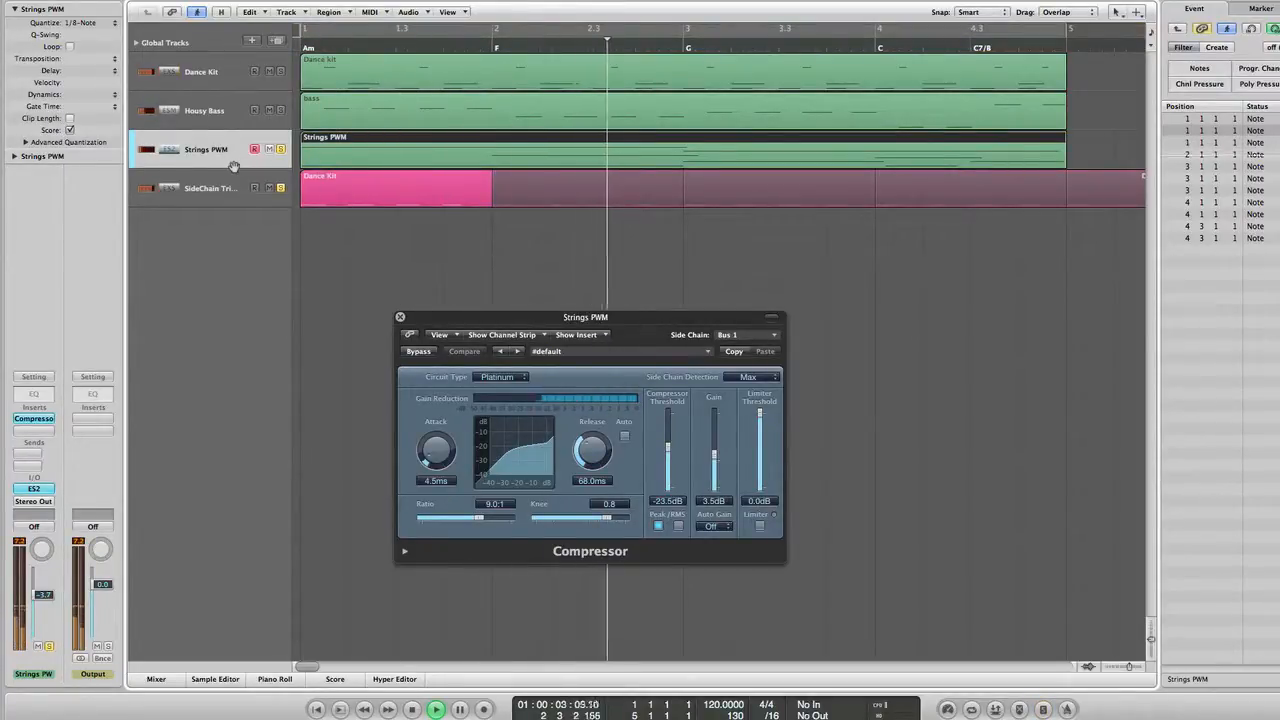
{"action": "key", "text": "space"}
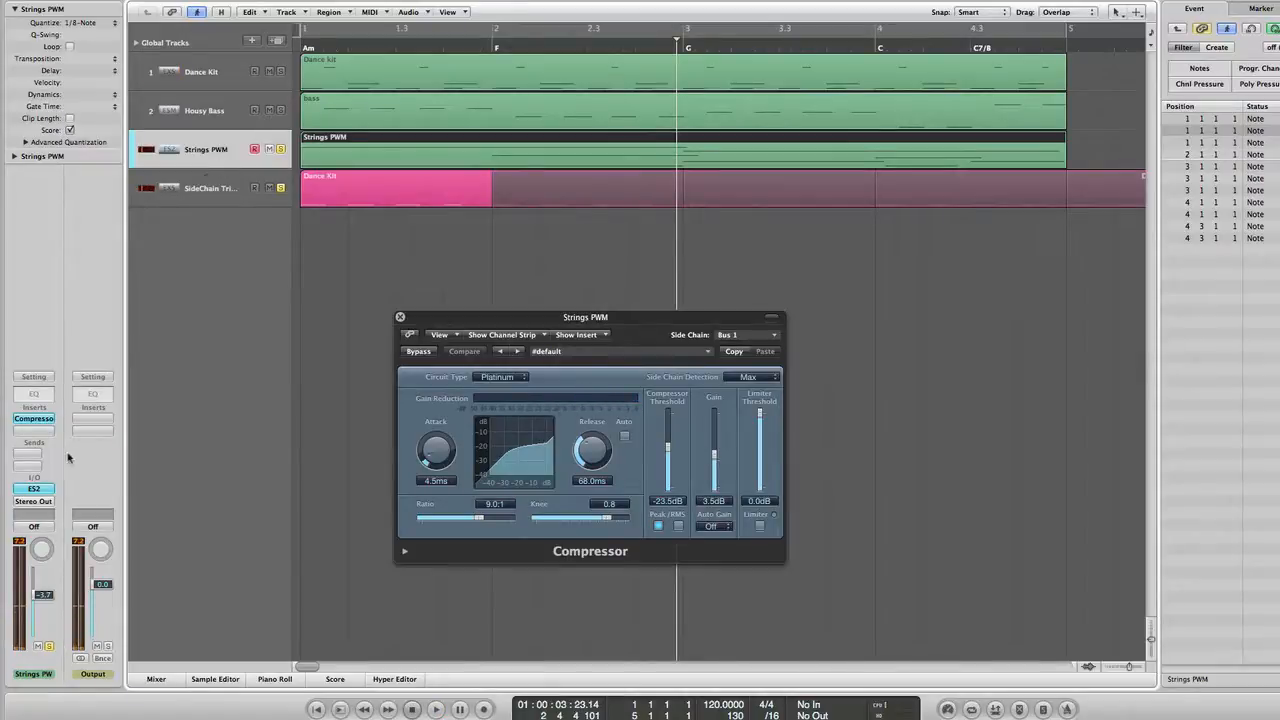
Insert a stereo Spreader after the Compressor on the Strings PWM track.
{"action": "left_click", "coordinate": [35, 431]}
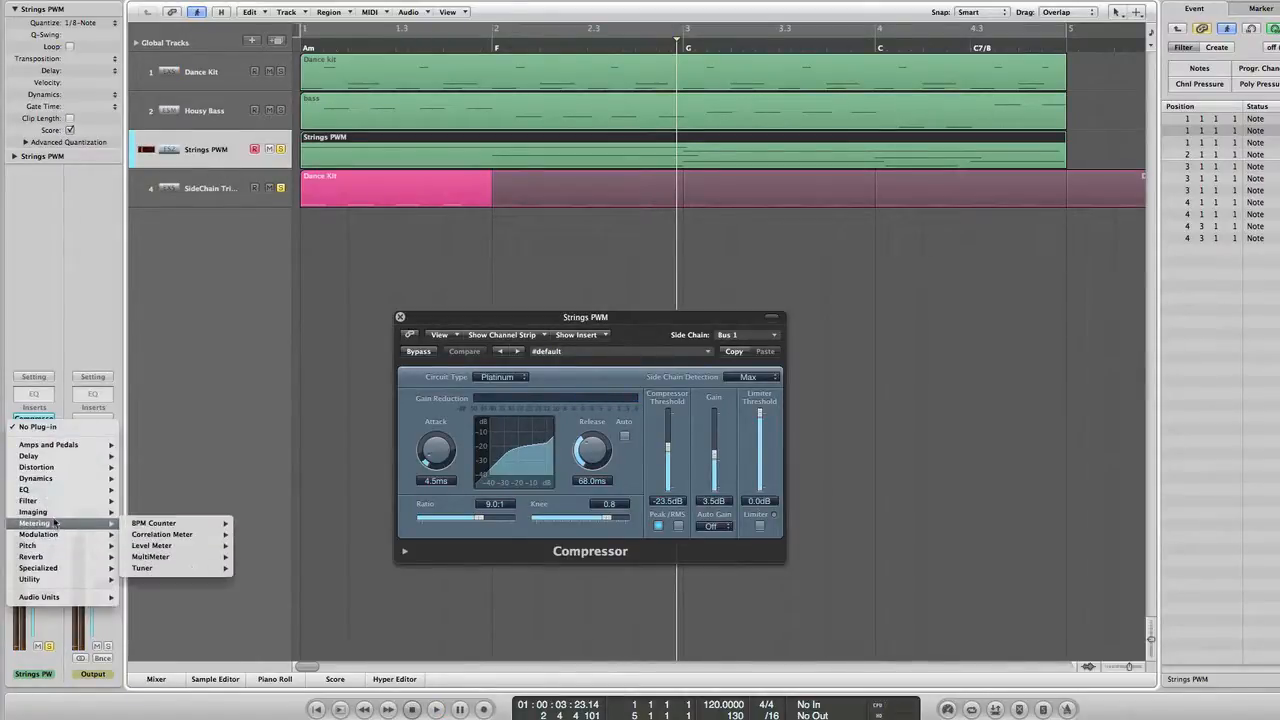
{"action": "mouse_move", "coordinate": [56, 518]}
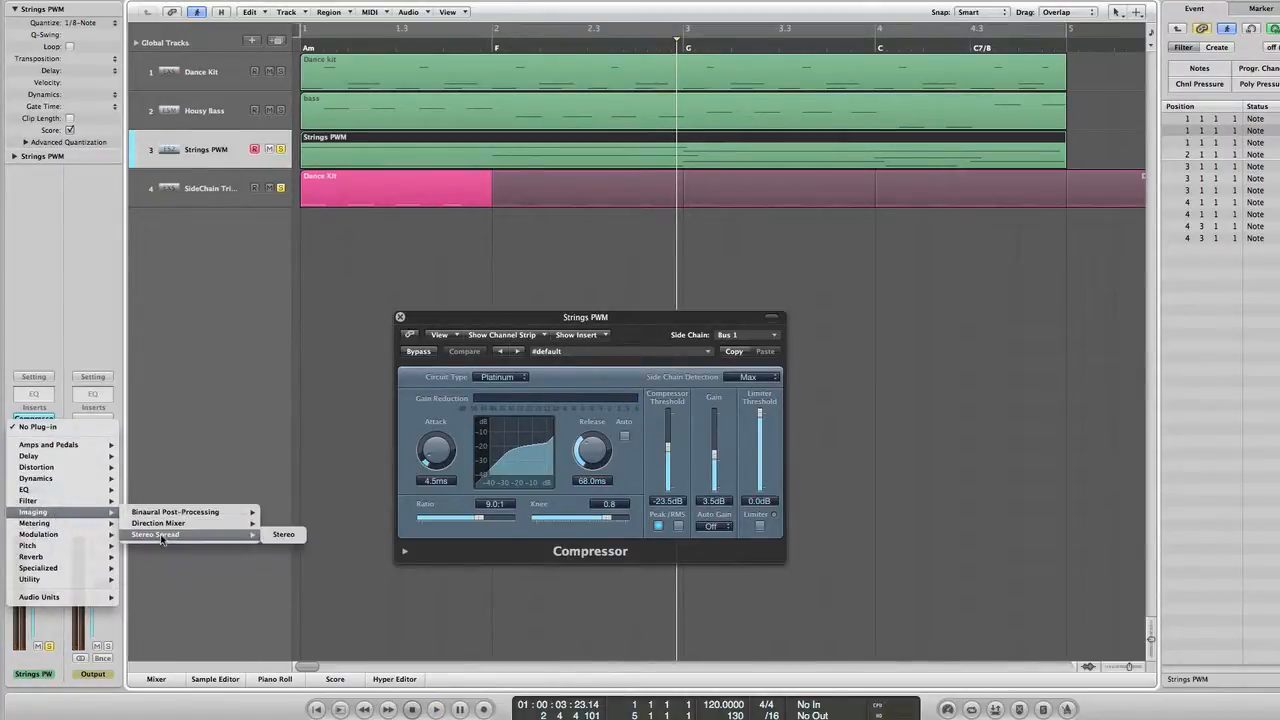
{"action": "mouse_move", "coordinate": [197, 536]}
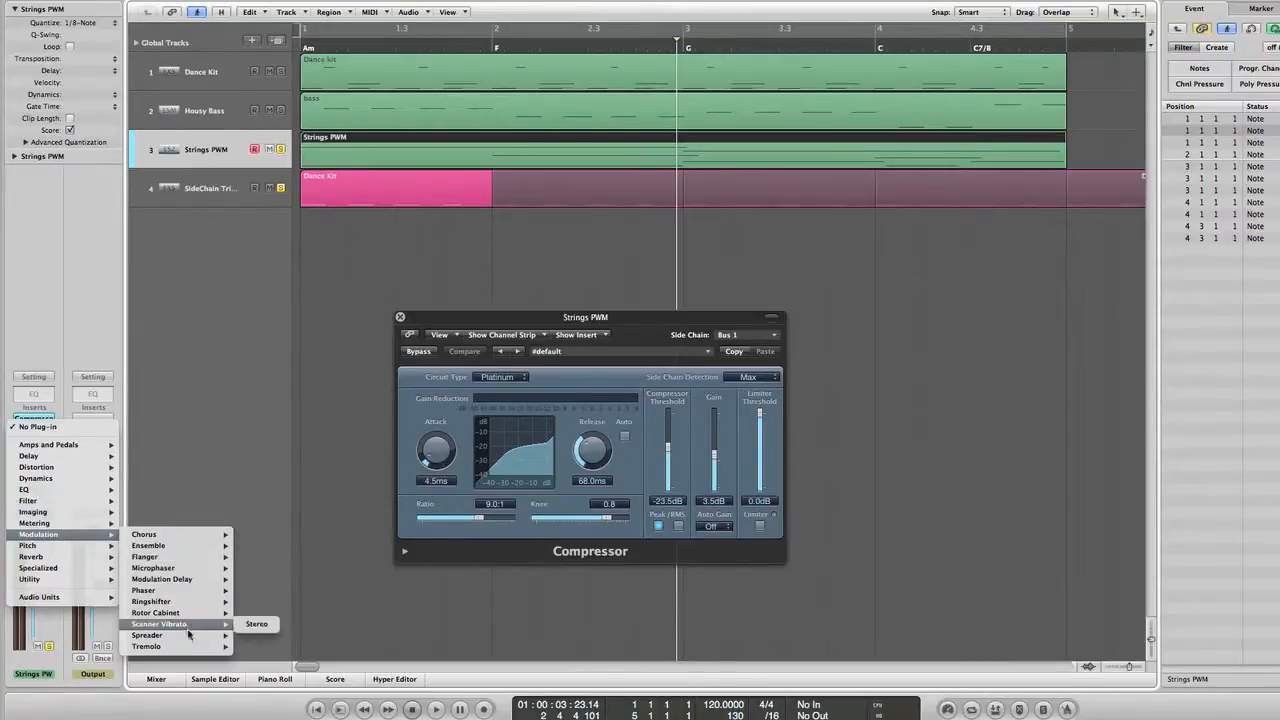
{"action": "left_click", "coordinate": [256, 635]}
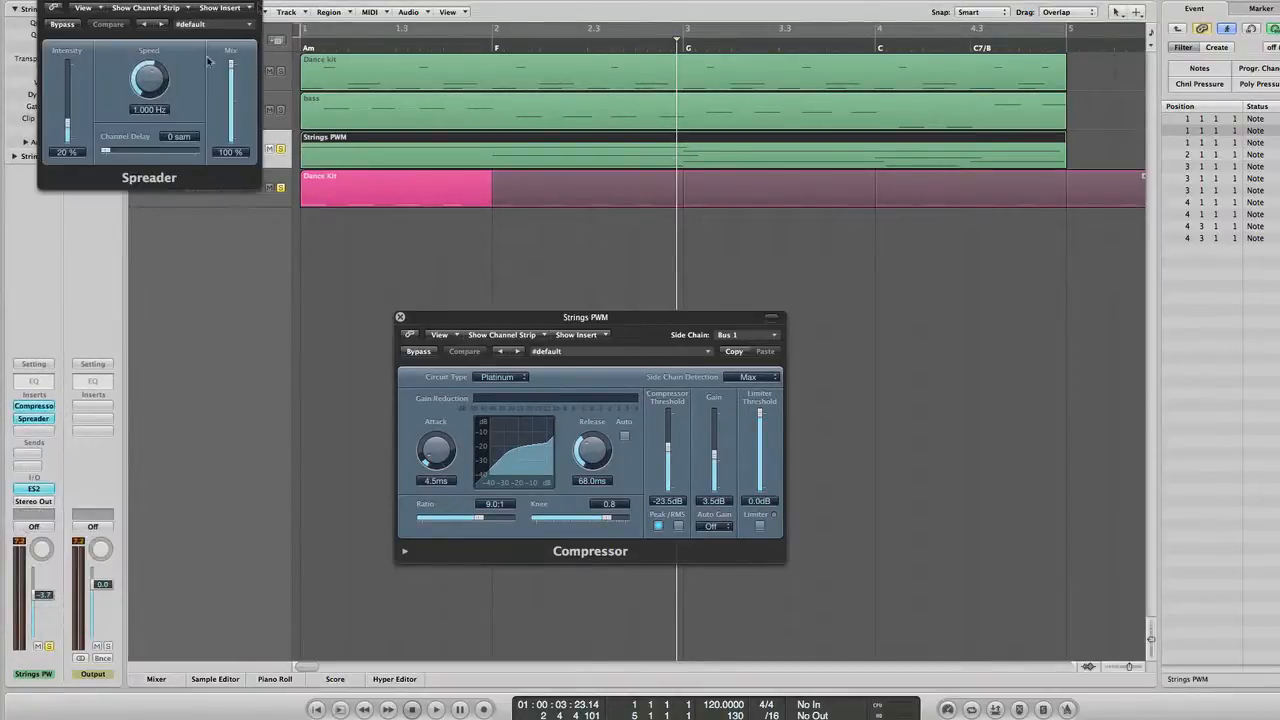
Set the Spreader's mix to 42% and intensity to 25% while the song plays, and close its window.
{"action": "left_click_drag", "start_coordinate": [242, 63], "coordinate": [231, 107]}
{"action": "key", "text": "space"}
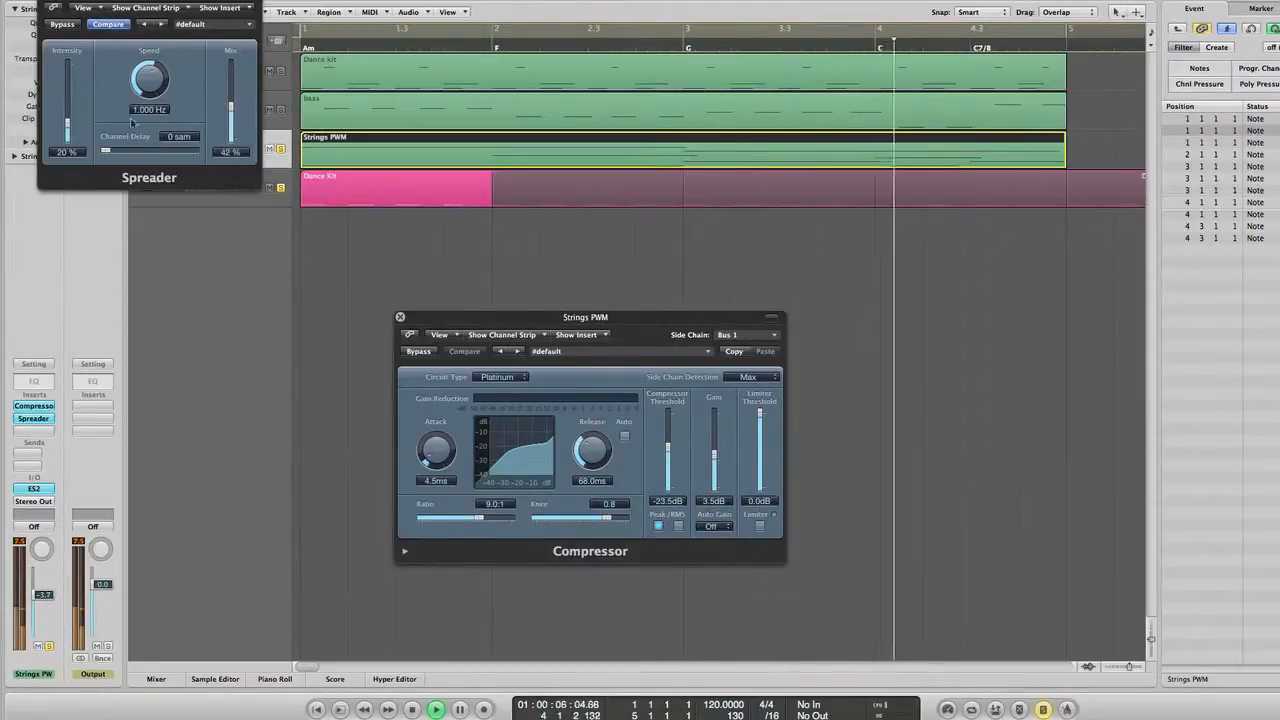
{"action": "left_click_drag", "start_coordinate": [72, 138], "coordinate": [73, 134]}
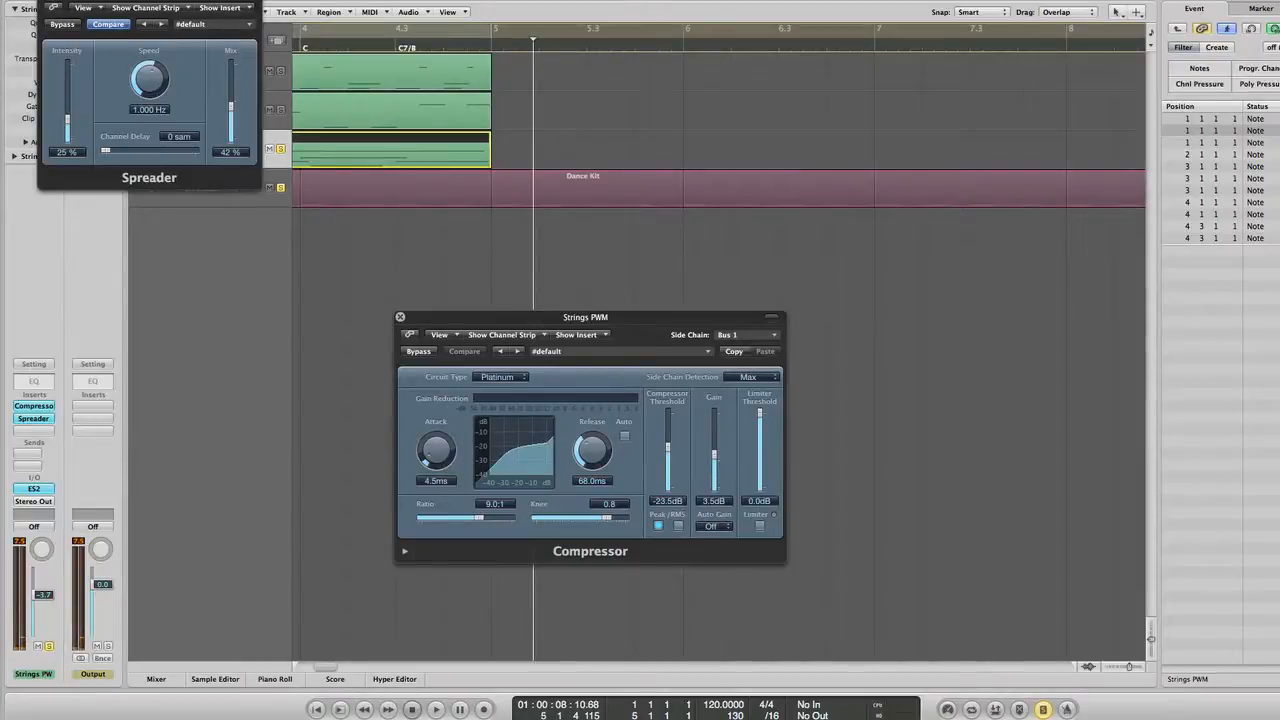
{"action": "key", "text": "super+w"}
{"action": "key", "text": "space"}
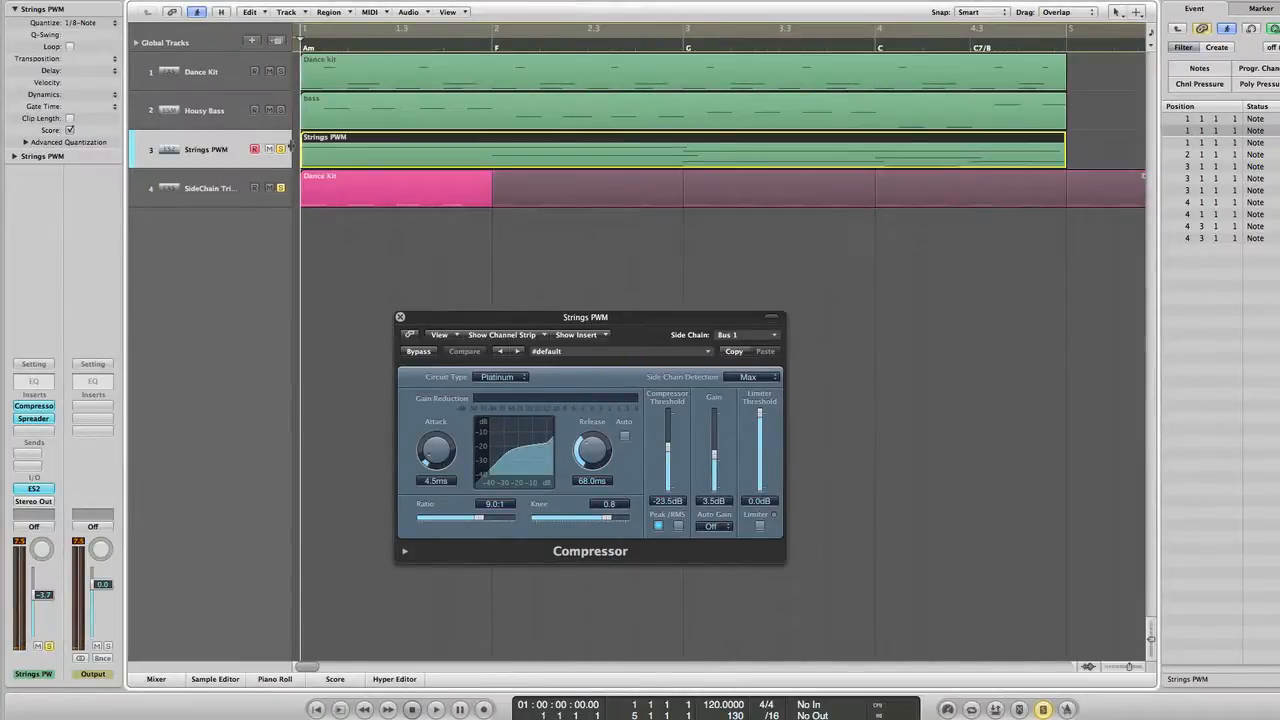
Unsolo the Strings PWM and SideChain Trigger tracks and play the full mix with the Compressor window closed.
{"action": "key", "text": "s"}
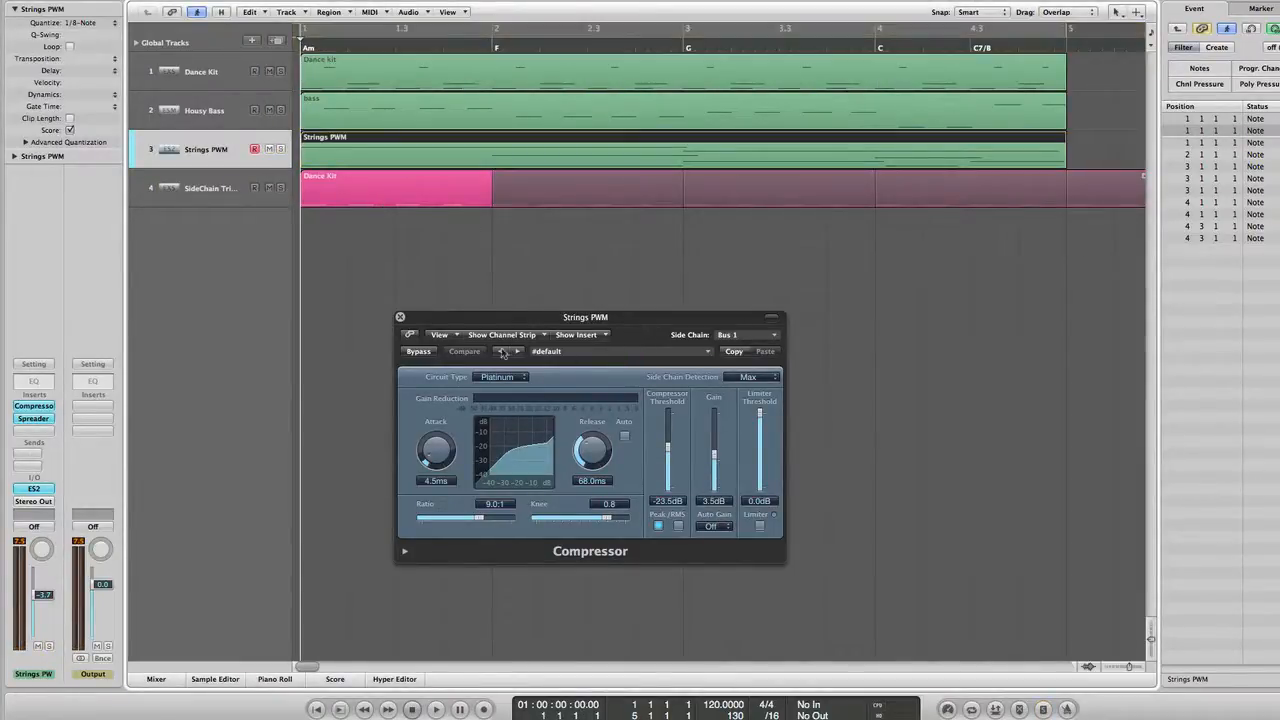
{"action": "left_click", "coordinate": [400, 318]}
{"action": "key", "text": "space"}
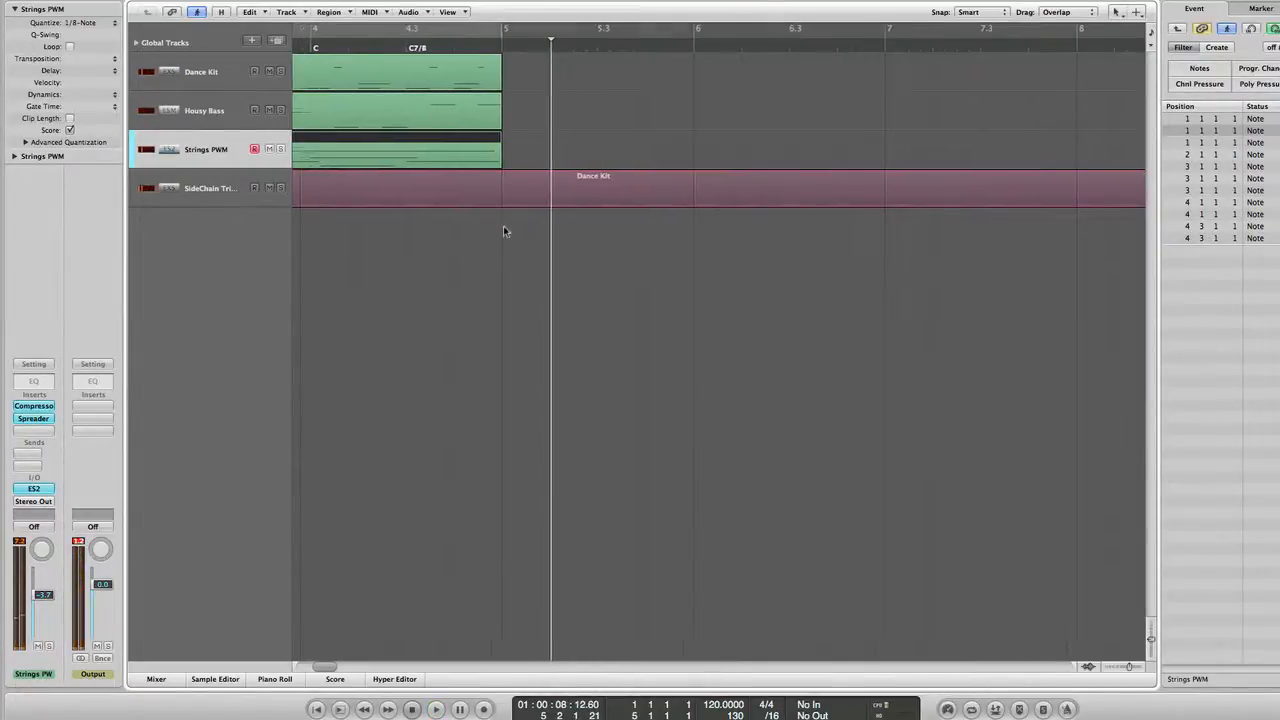
Open the bass region on the Housy Bass track in the Piano Roll and play it from the start.
{"action": "scroll", "coordinate": [502, 228], "scroll_direction": "left", "scroll_amount": 10}
{"action": "scroll", "coordinate": [460, 238], "scroll_direction": "left", "scroll_amount": 10}
{"action": "scroll", "coordinate": [396, 246], "scroll_direction": "down", "scroll_amount": 5}
{"action": "scroll", "coordinate": [392, 244], "scroll_direction": "right", "scroll_amount": 5}
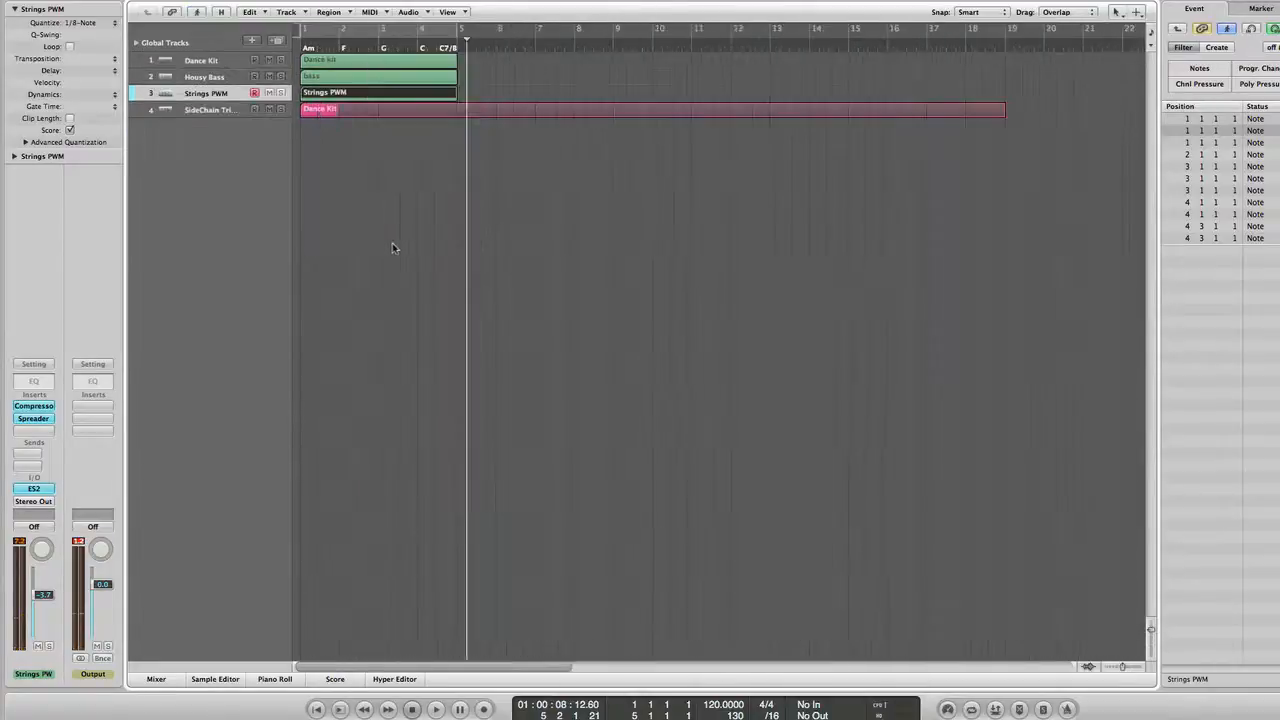
{"action": "scroll", "coordinate": [363, 243], "scroll_direction": "up", "scroll_amount": 5}
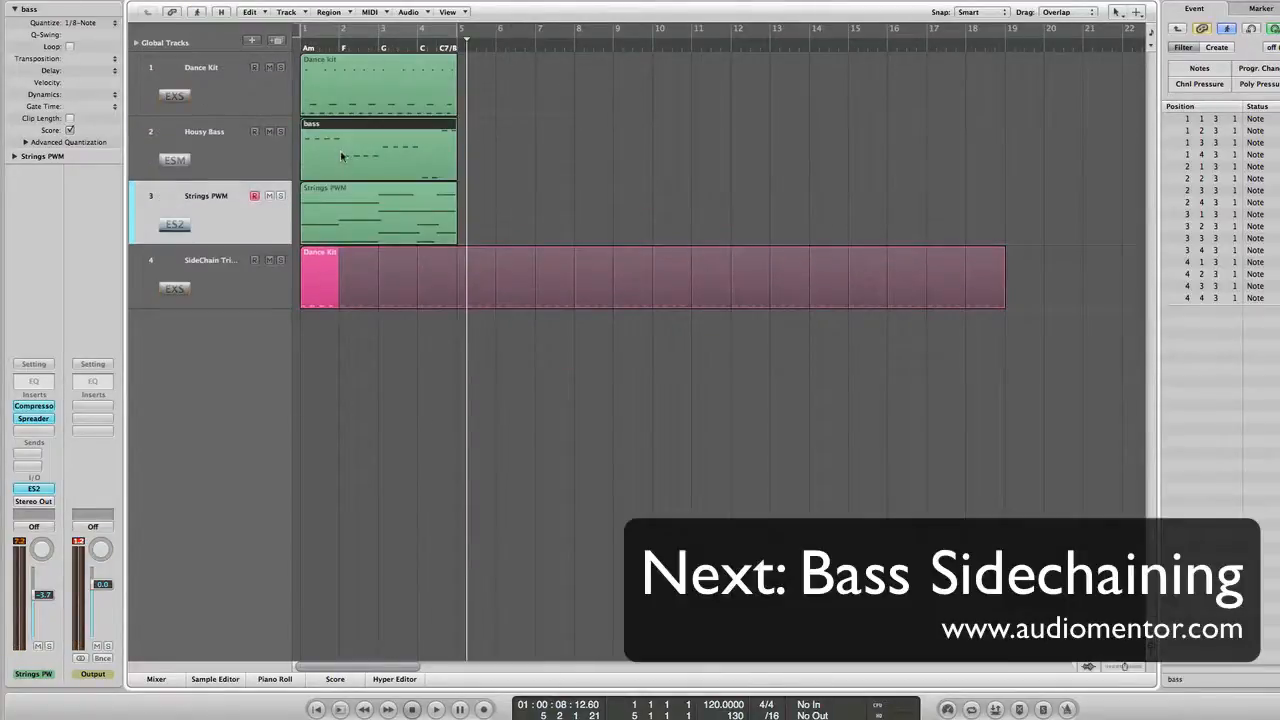
{"action": "double_click", "coordinate": [341, 156]}
{"action": "key", "text": "Return"}
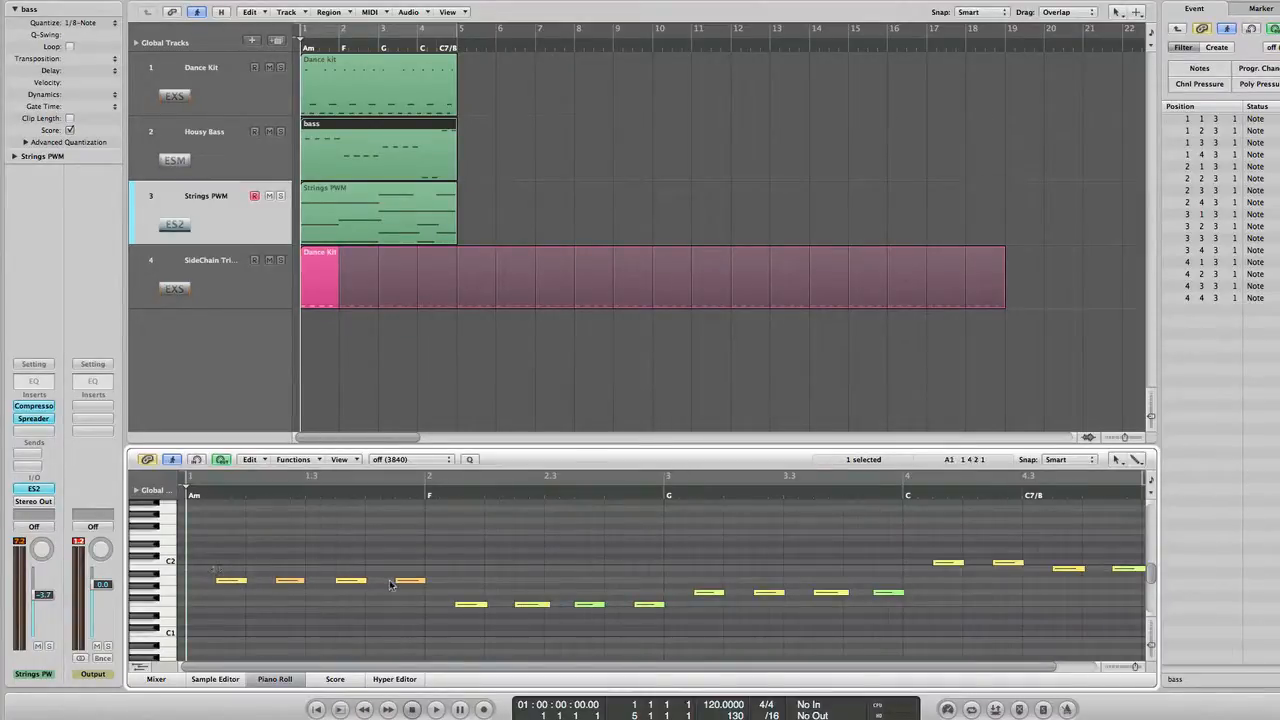
{"action": "key", "text": "space"}
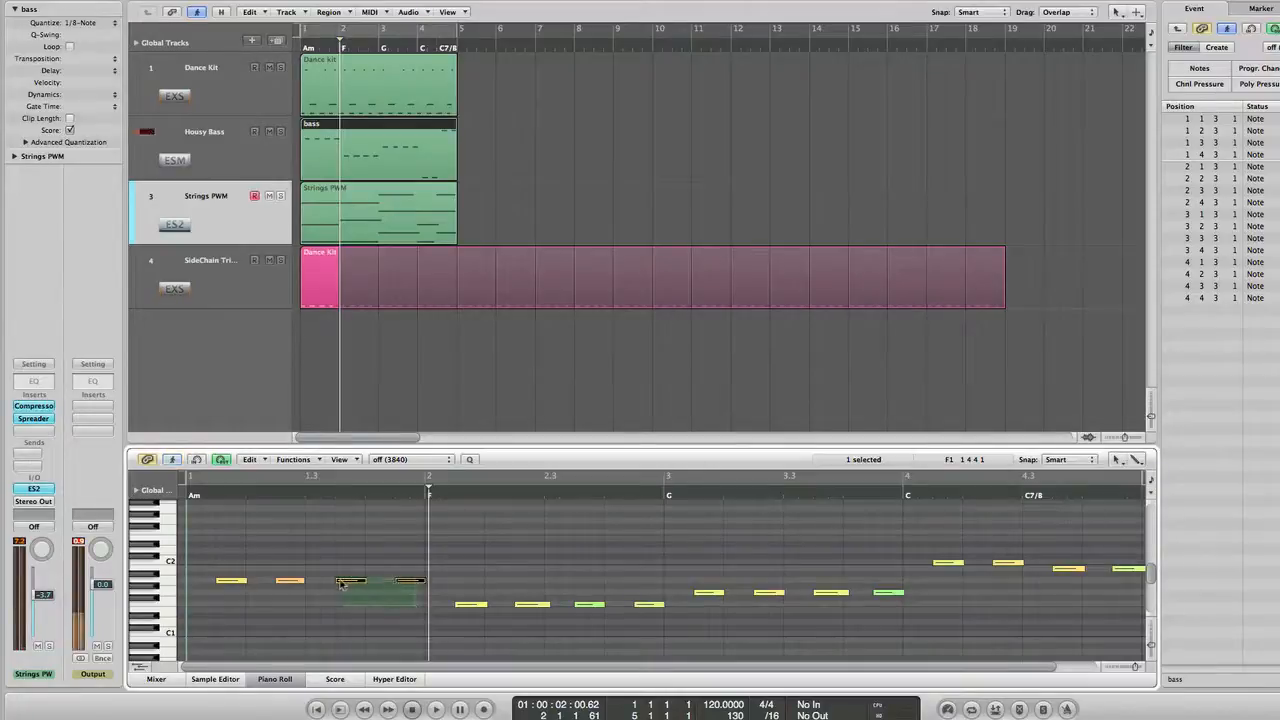
Delete the repeated bass notes in bars 1 and 2 and stretch the first note of each to fill the bar.
{"action": "left_click_drag", "start_coordinate": [341, 585], "coordinate": [426, 581]}
{"action": "key", "text": "Delete"}
{"action": "left_click_drag", "start_coordinate": [478, 613], "coordinate": [658, 617]}
{"action": "key", "text": "Delete"}
{"action": "left_click_drag", "start_coordinate": [455, 604], "coordinate": [864, 609]}
Reduce the bass notes in bars 3 and 4 to one sustained note per bar, each filling its whole bar.
{"action": "scroll", "coordinate": [620, 598], "scroll_direction": "right", "scroll_amount": 2}
{"action": "key", "text": "Delete"}
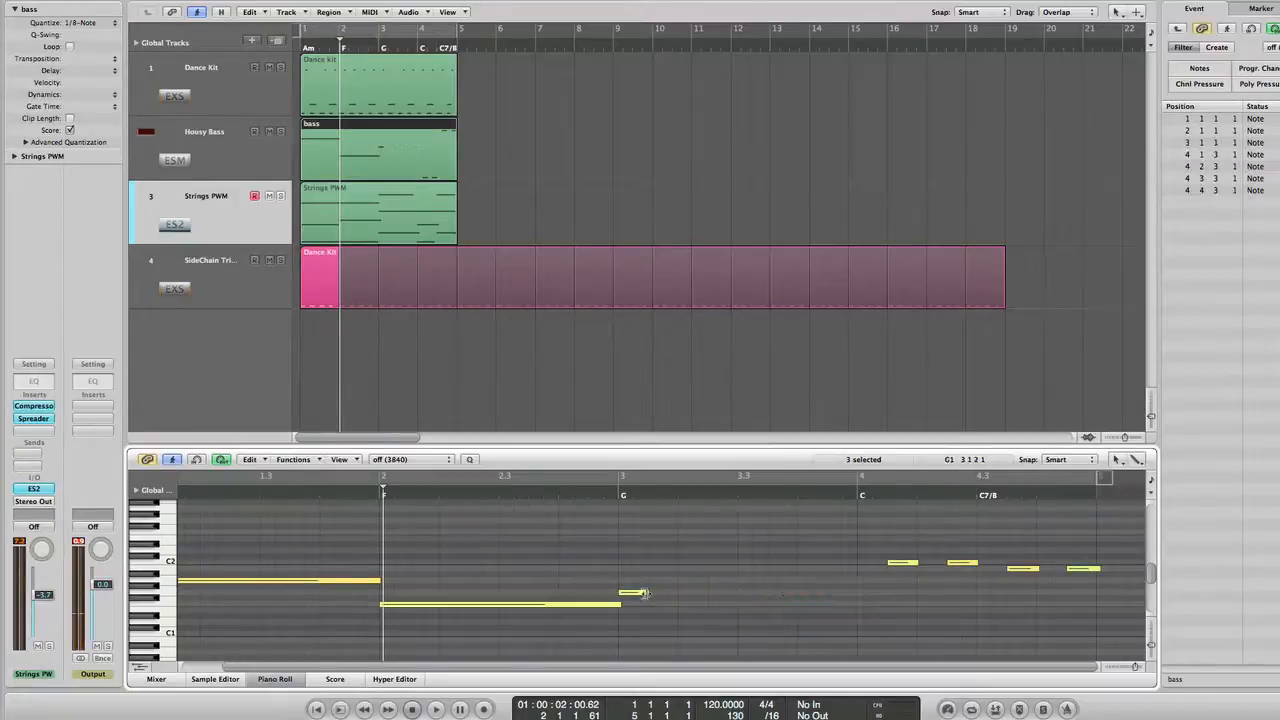
{"action": "left_click_drag", "start_coordinate": [645, 593], "coordinate": [1130, 600]}
{"action": "key", "text": "Delete"}
{"action": "left_click_drag", "start_coordinate": [883, 563], "coordinate": [1097, 563]}
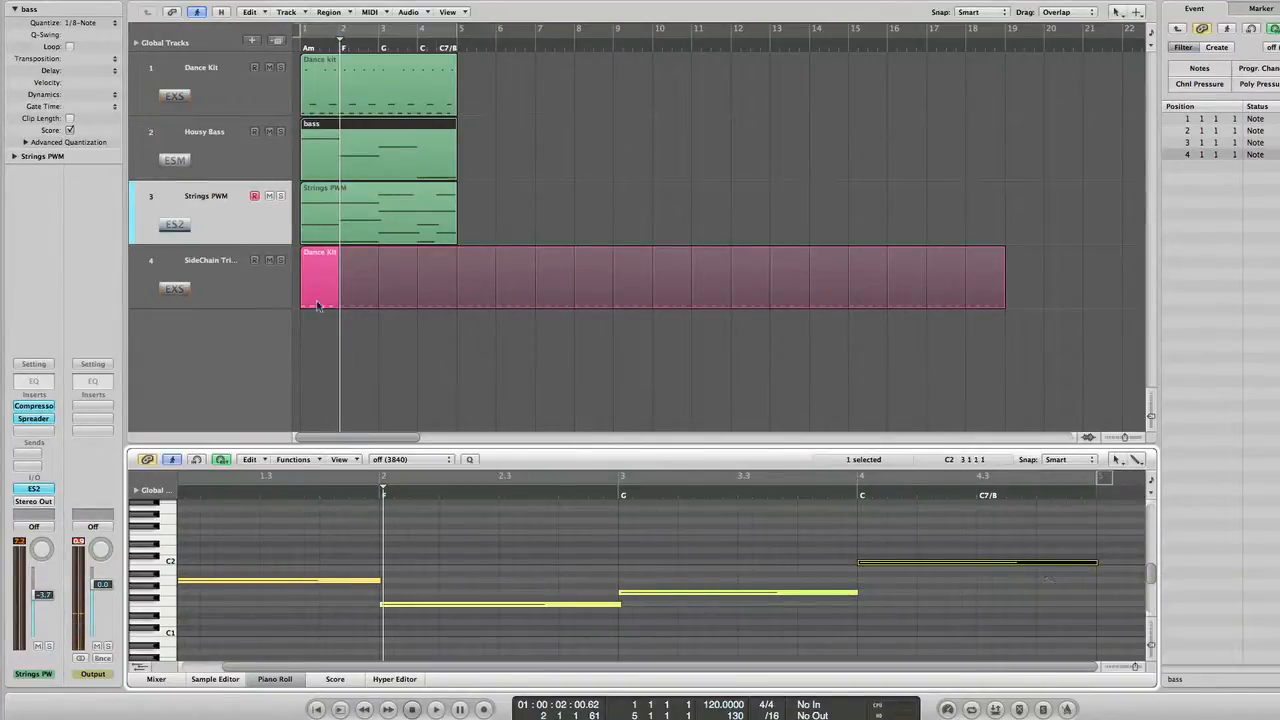
Insert a Compressor after the Distortion on the Housy Bass track.
{"action": "left_click", "coordinate": [209, 208]}
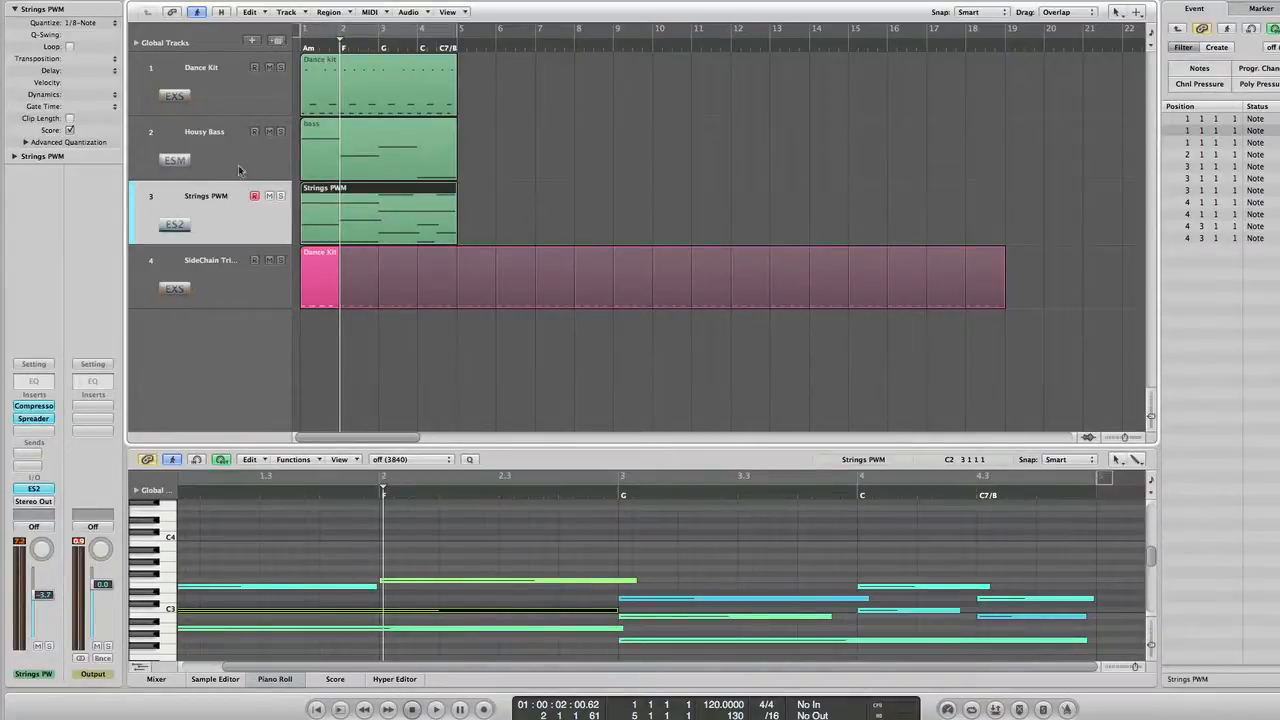
{"action": "left_click", "coordinate": [233, 168]}
{"action": "left_click", "coordinate": [28, 419]}
{"action": "mouse_move", "coordinate": [42, 467]}
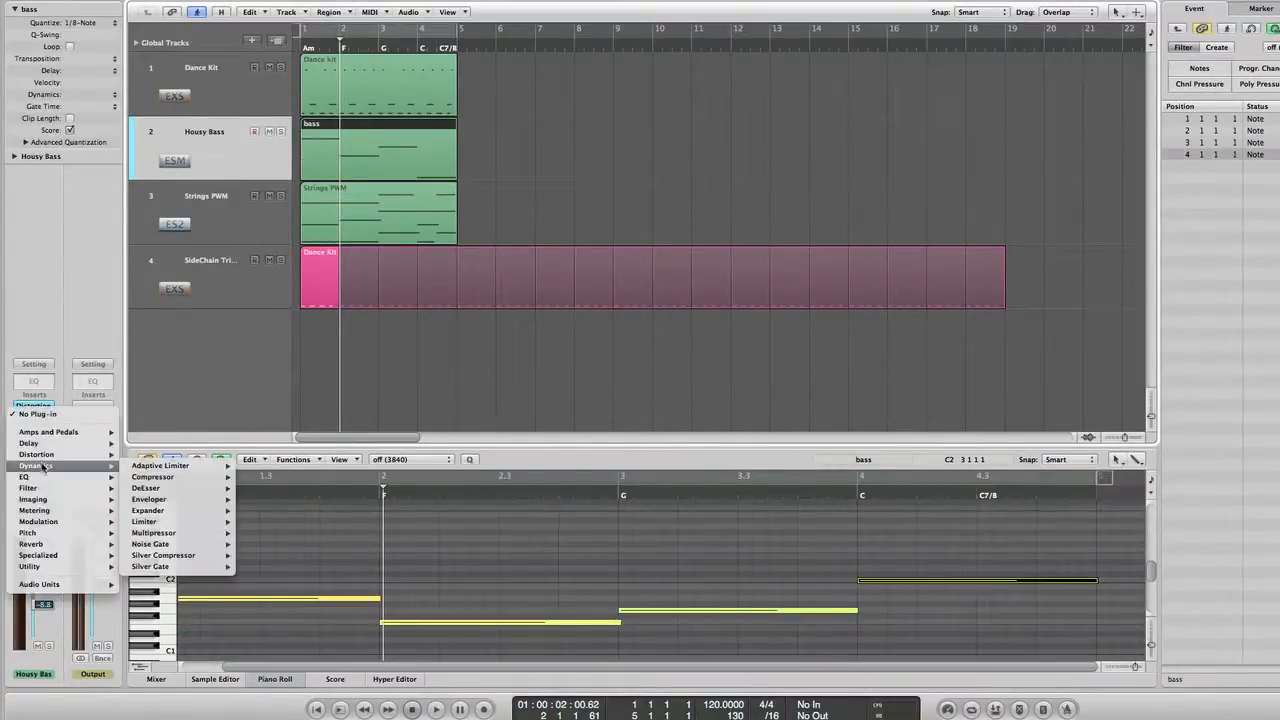
{"action": "left_click", "coordinate": [152, 477]}
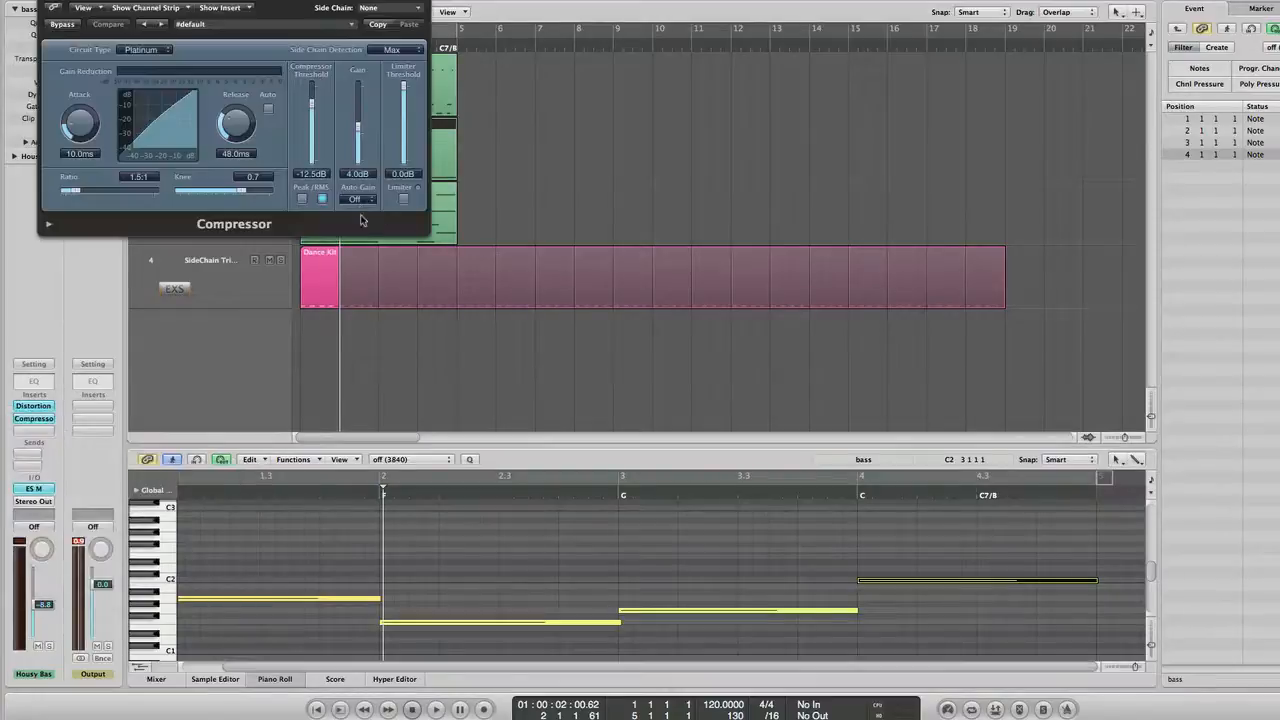
Set the bass Compressor's side chain to Bus 1 and move its window clear of the track list.
{"action": "left_click_drag", "start_coordinate": [402, 7], "coordinate": [402, 14]}
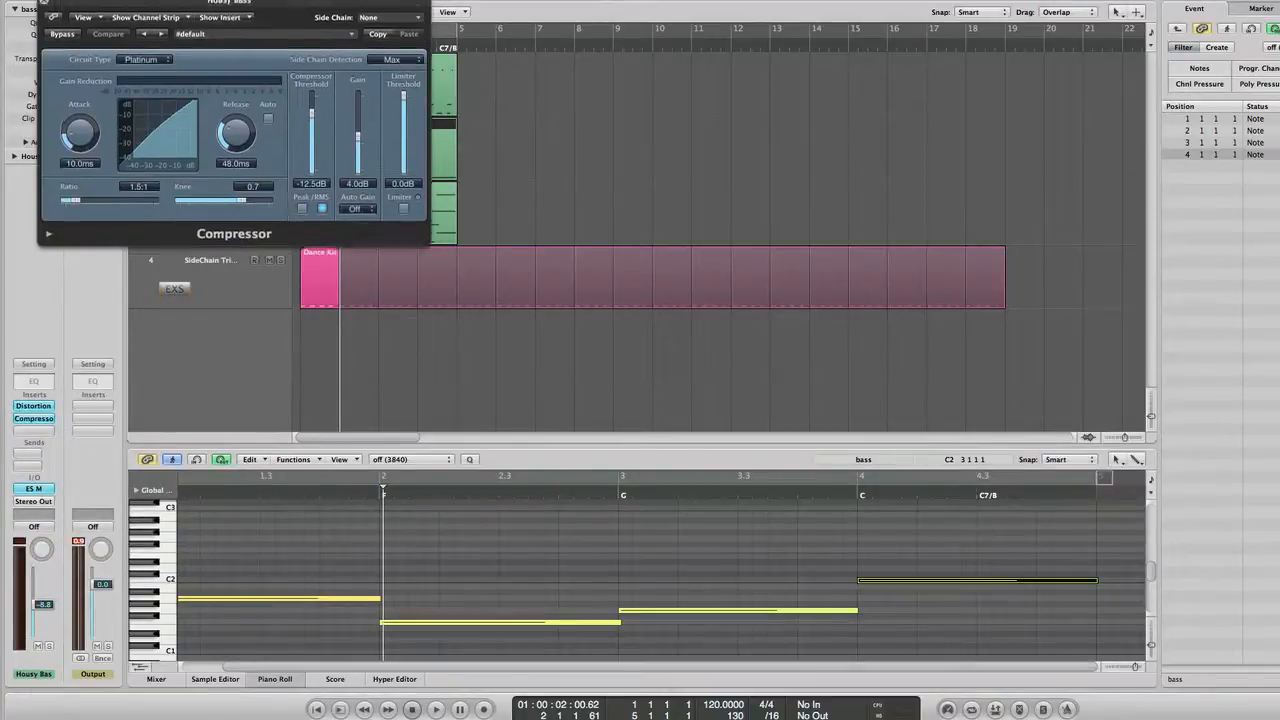
{"action": "left_click", "coordinate": [402, 16]}
{"action": "left_click", "coordinate": [446, 339]}
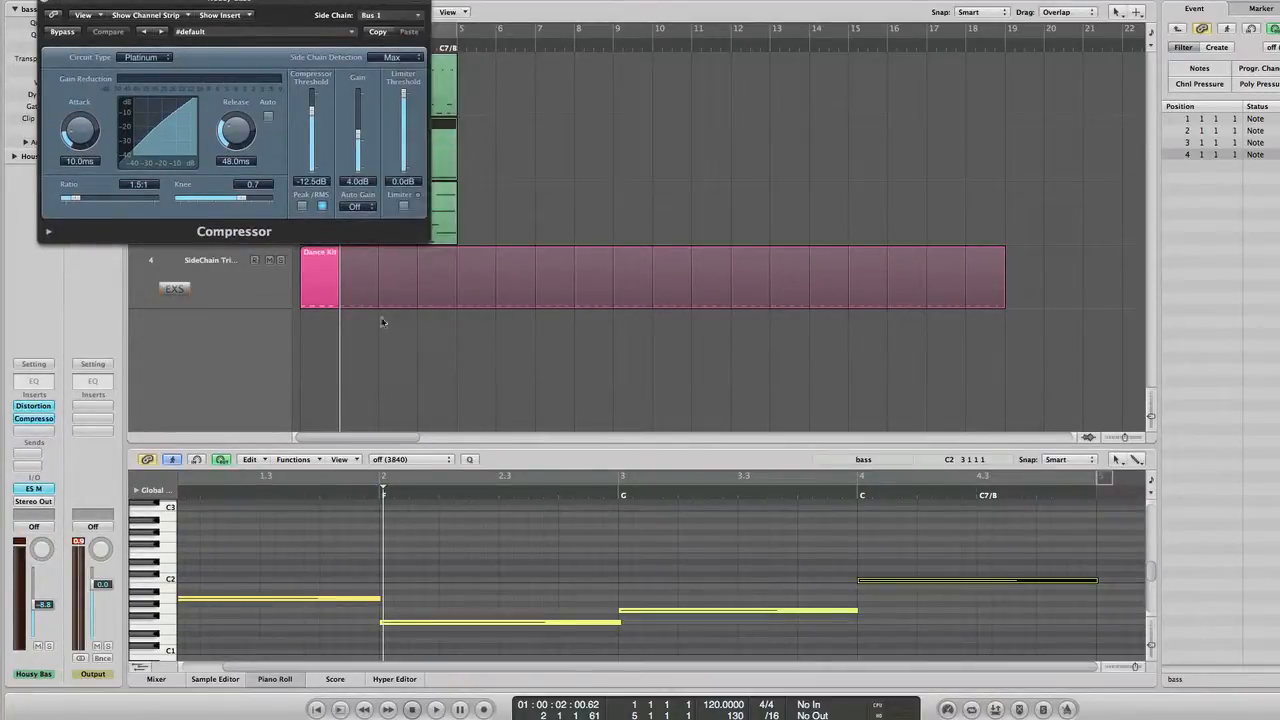
{"action": "left_click_drag", "start_coordinate": [276, 17], "coordinate": [855, 165]}
Solo the Housy Bass and SideChain Trigger tracks and play them from the start.
{"action": "key", "text": "space"}
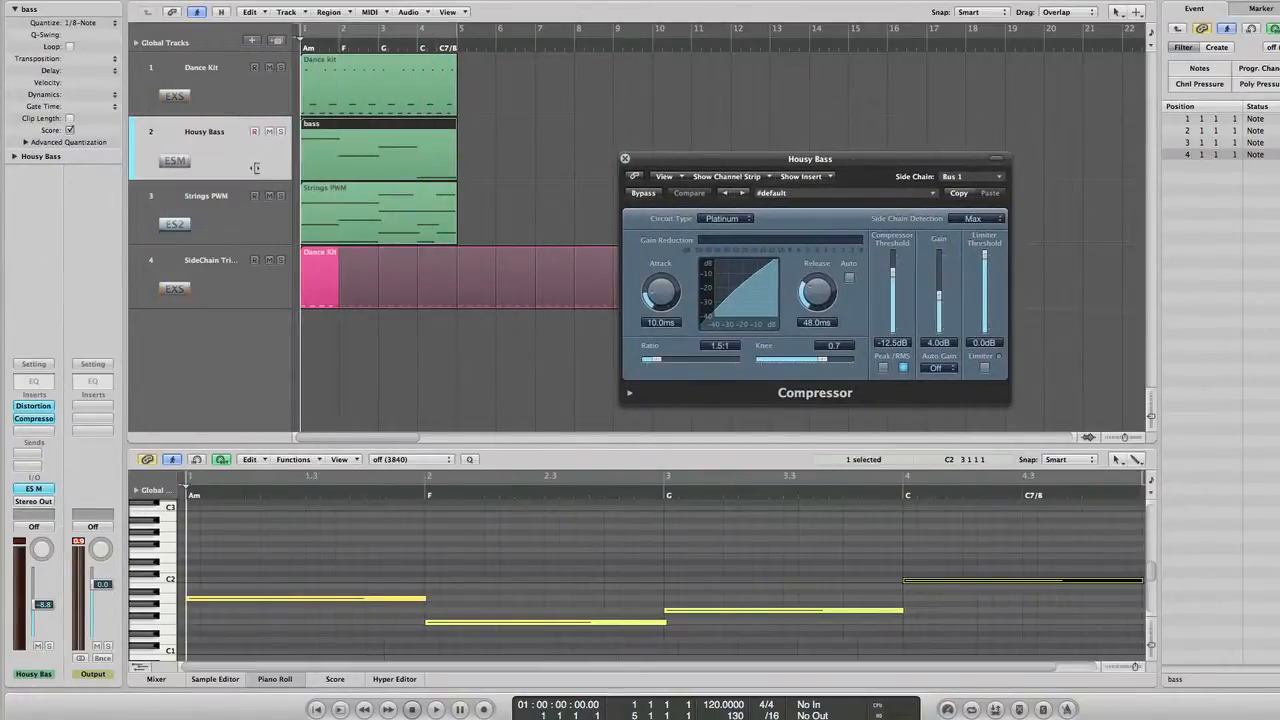
{"action": "left_click", "coordinate": [281, 132]}
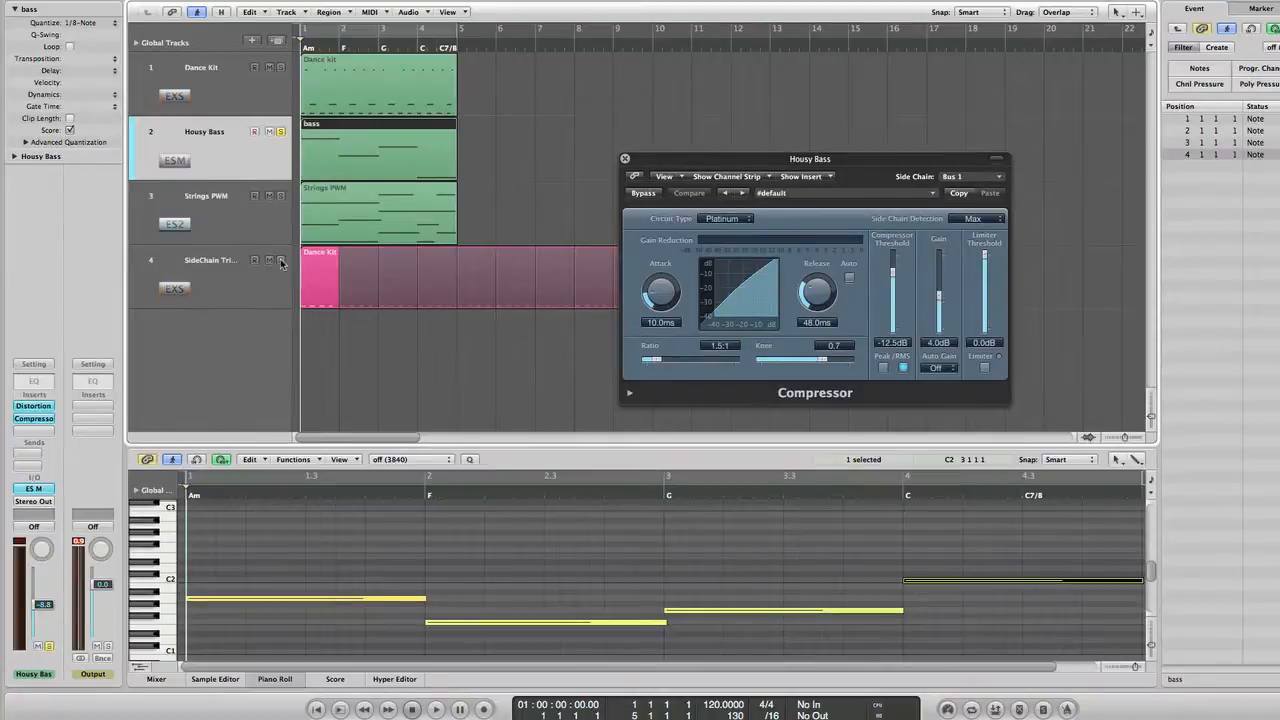
{"action": "key", "text": "super+Right"}
{"action": "key", "text": "space"}
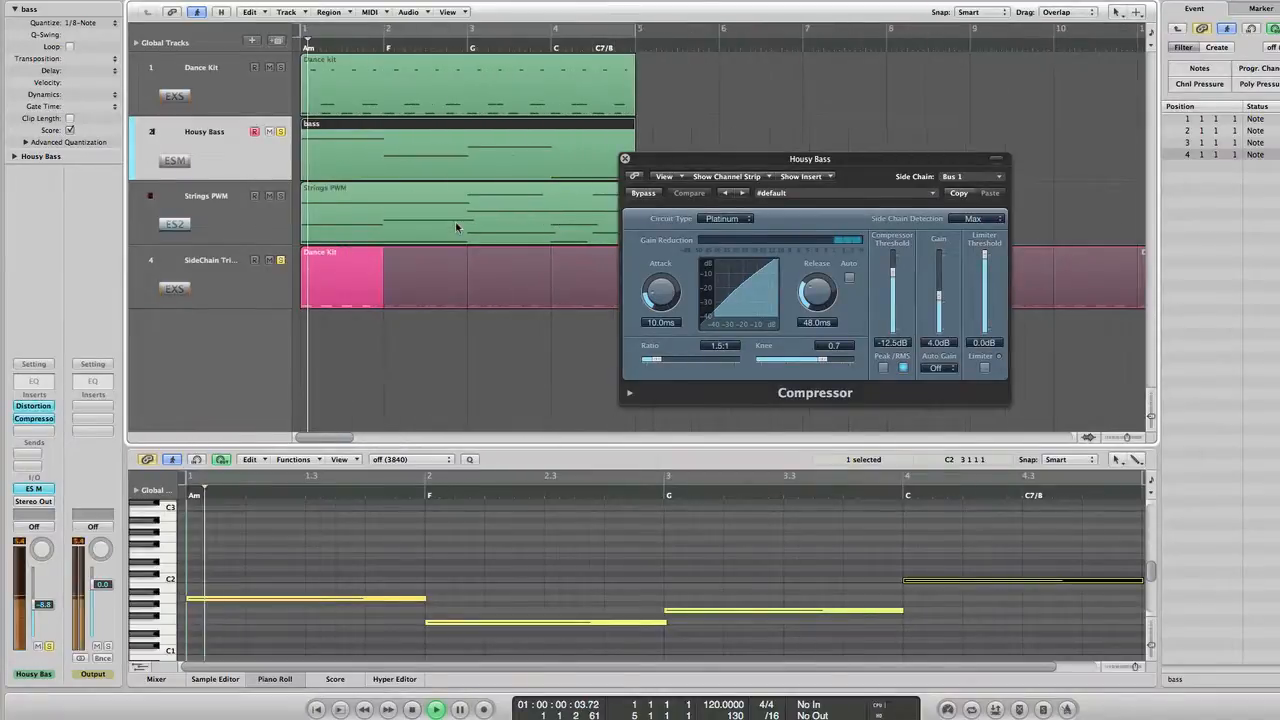
Set the bass Compressor to Peak detection, 6.1:1 ratio, -24.5 dB threshold, 9.0 dB gain and 14.5 ms attack.
{"action": "left_click", "coordinate": [883, 367]}
{"action": "left_click", "coordinate": [652, 359]}
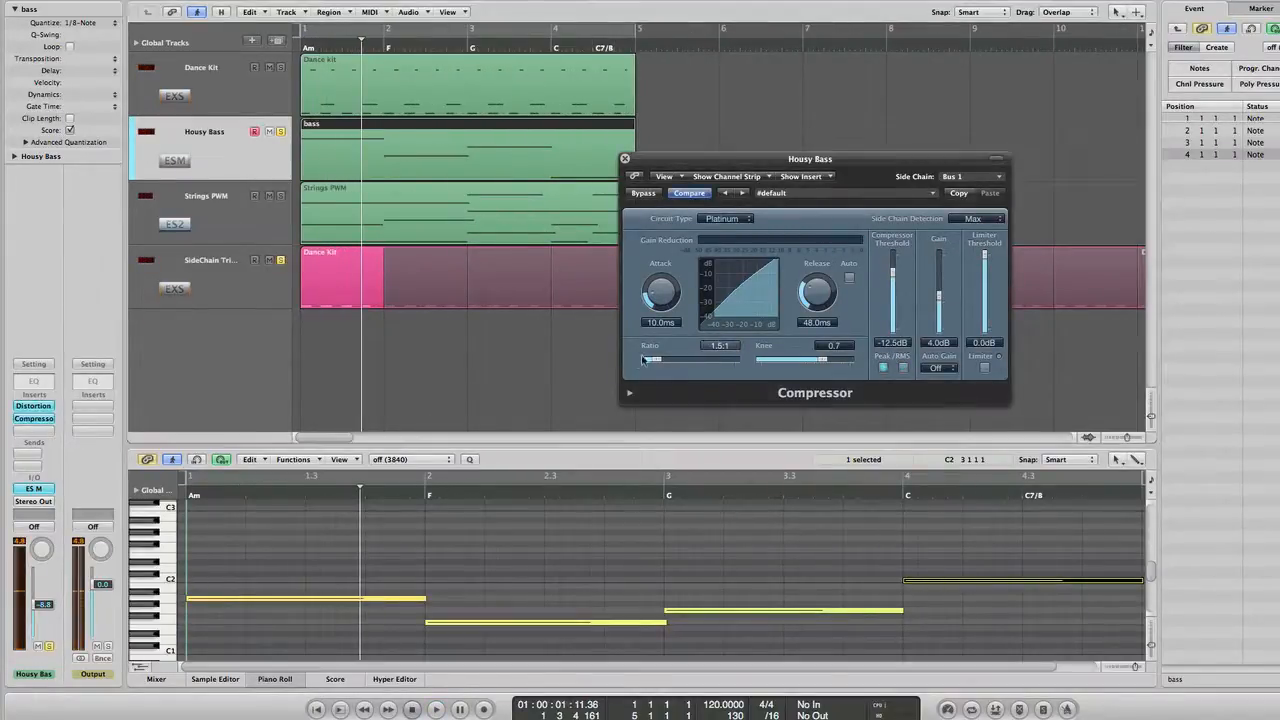
{"action": "left_click_drag", "start_coordinate": [665, 367], "coordinate": [697, 362]}
{"action": "left_click_drag", "start_coordinate": [893, 275], "coordinate": [939, 290]}
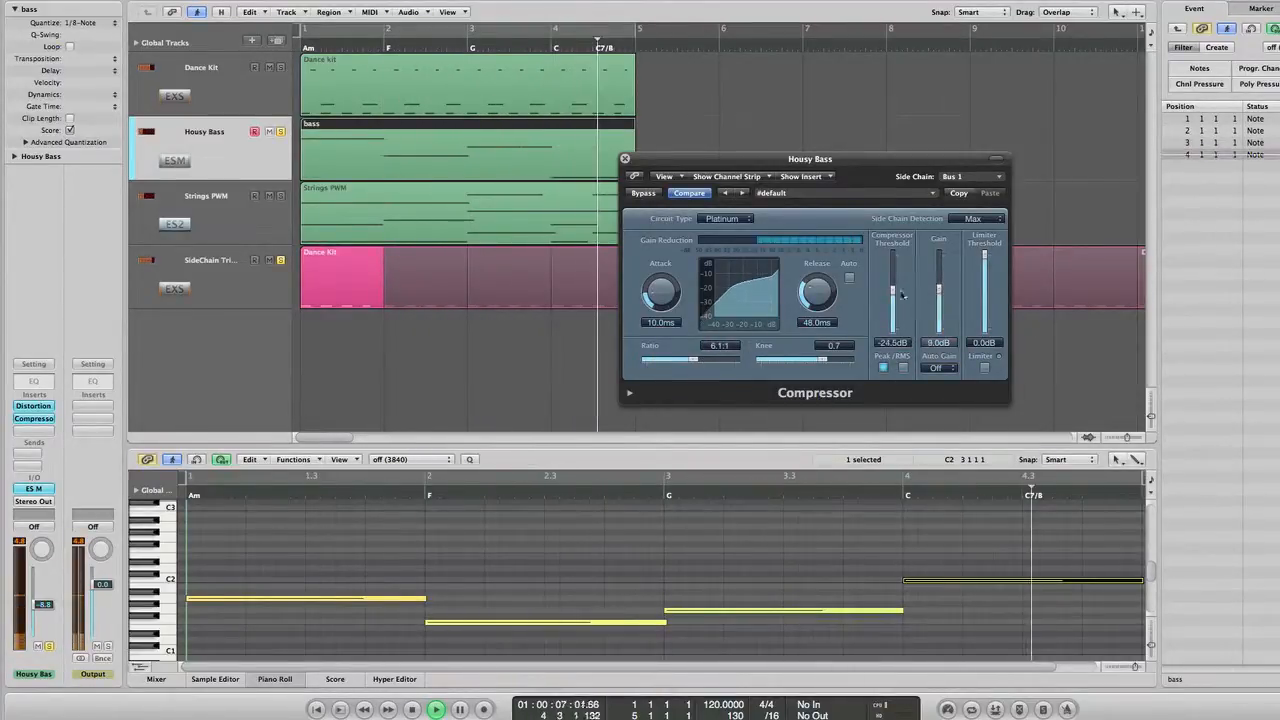
{"action": "left_click_drag", "start_coordinate": [658, 293], "coordinate": [658, 288]}
{"action": "key", "text": "space"}
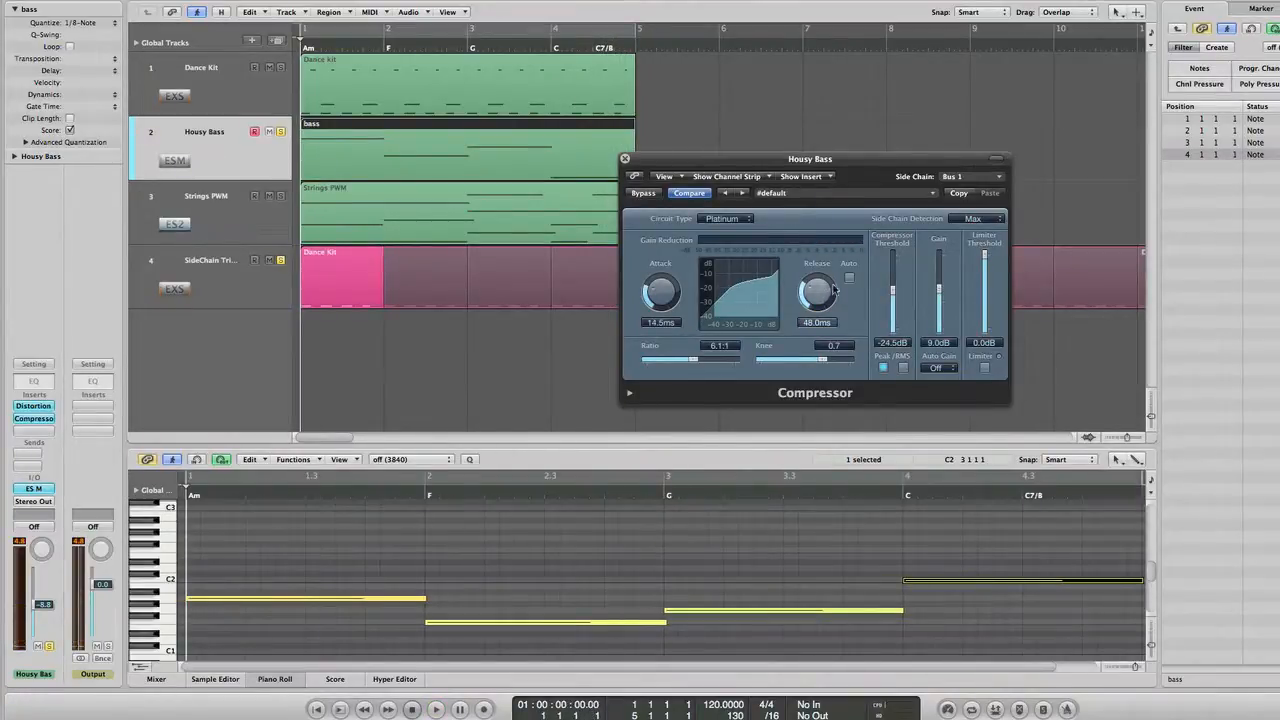
Play the bass from the start, lower the Compressor threshold to -26.0 dB, and stop playback.
{"action": "key", "text": "space"}
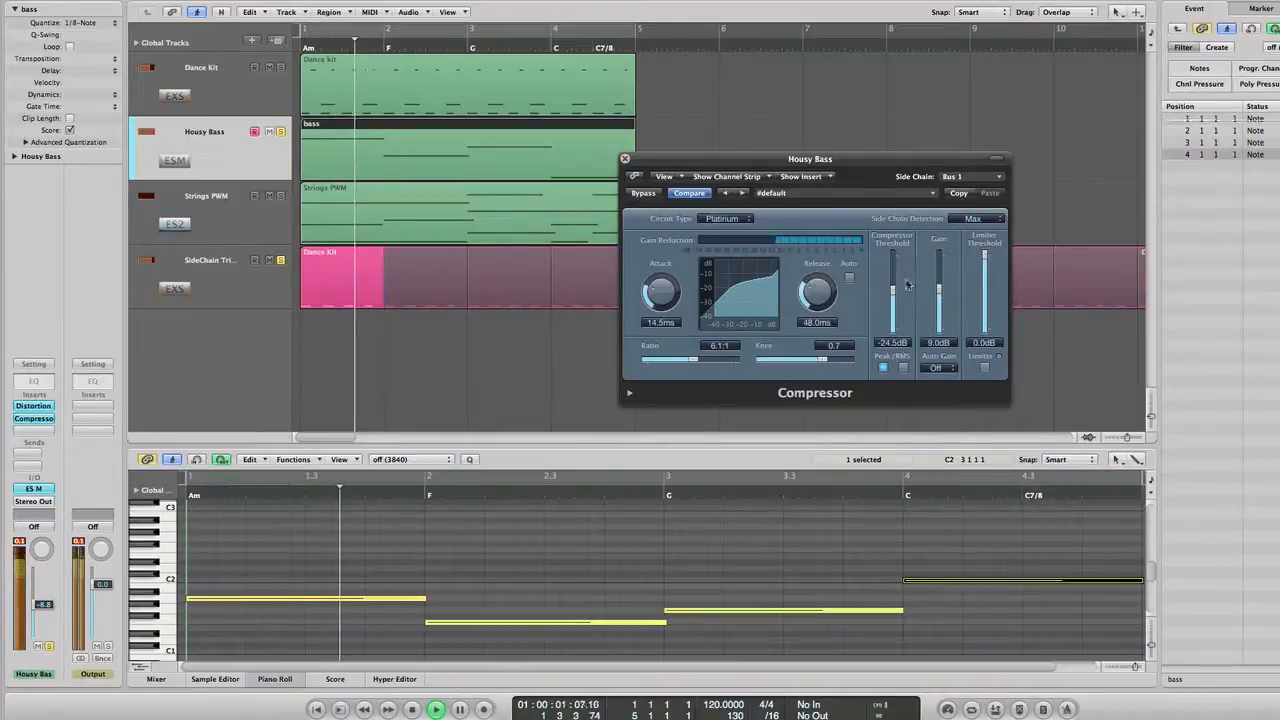
{"action": "left_click_drag", "start_coordinate": [894, 291], "coordinate": [894, 295]}
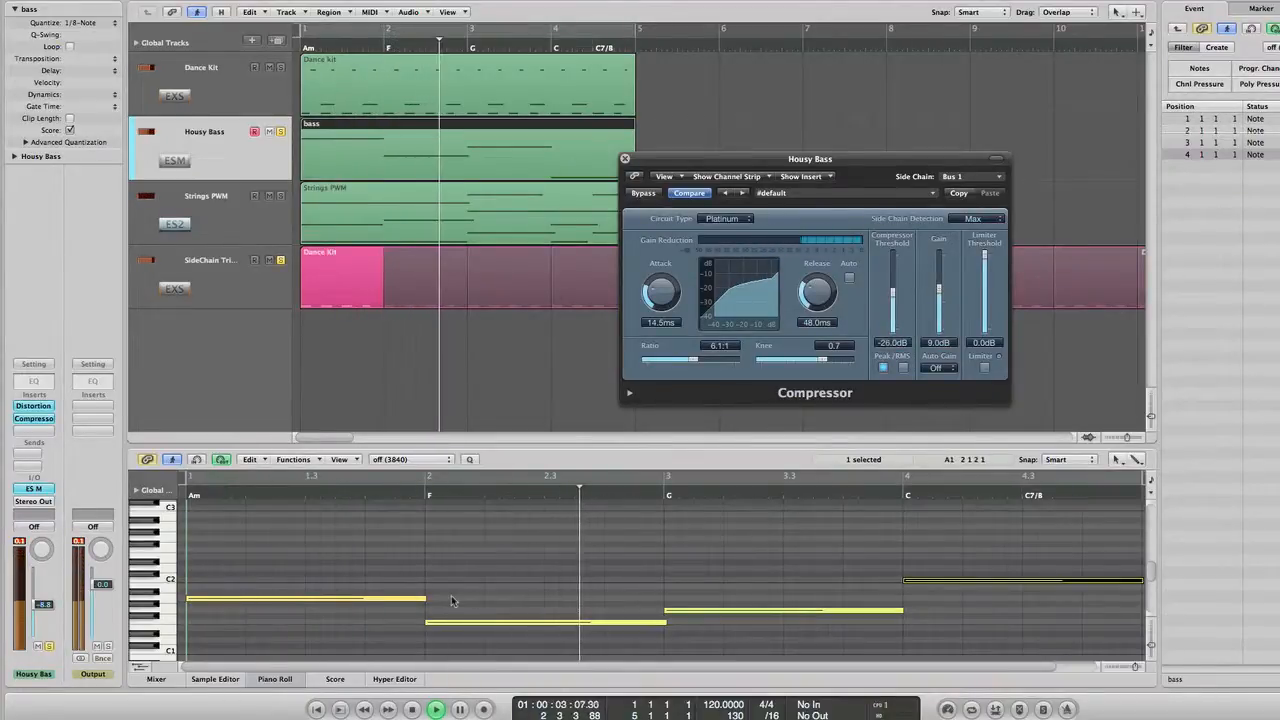
{"action": "left_click", "coordinate": [525, 365]}
{"action": "key", "text": "space"}
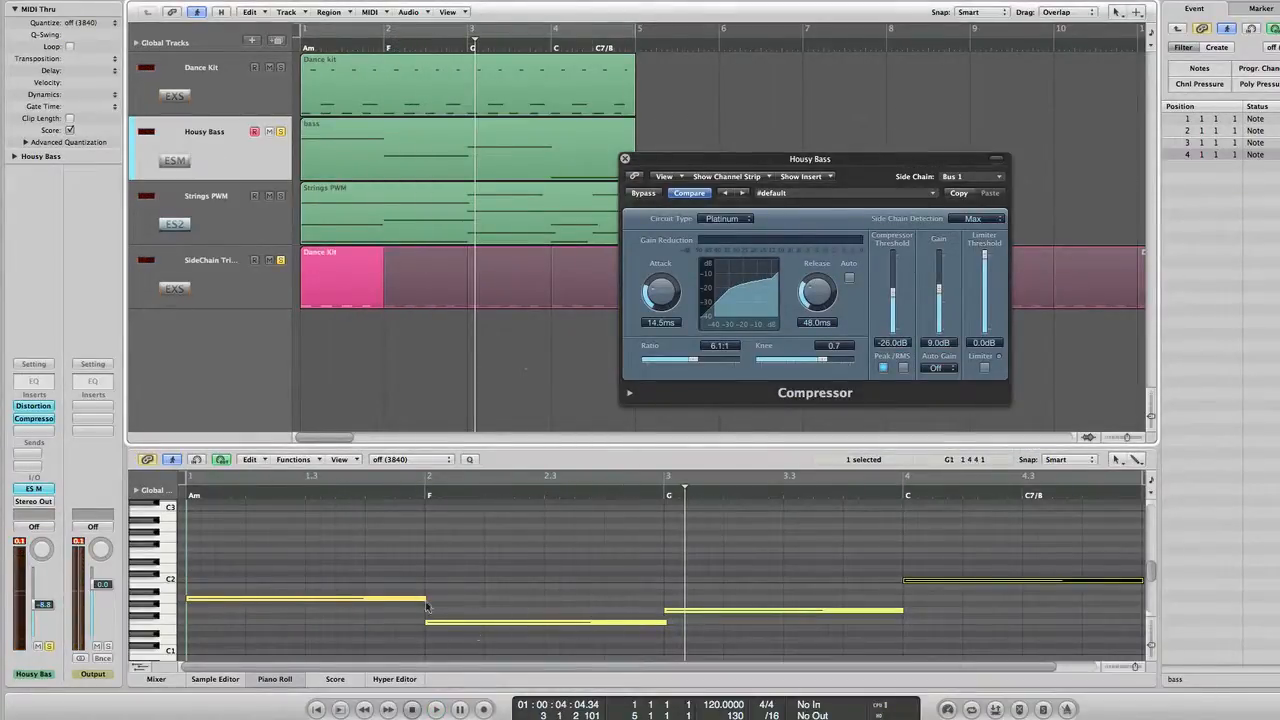
Select all the bass notes in the Piano Roll and apply Note Overlap Correction (selected/selected), then deselect them.
{"action": "key", "text": "super+a"}
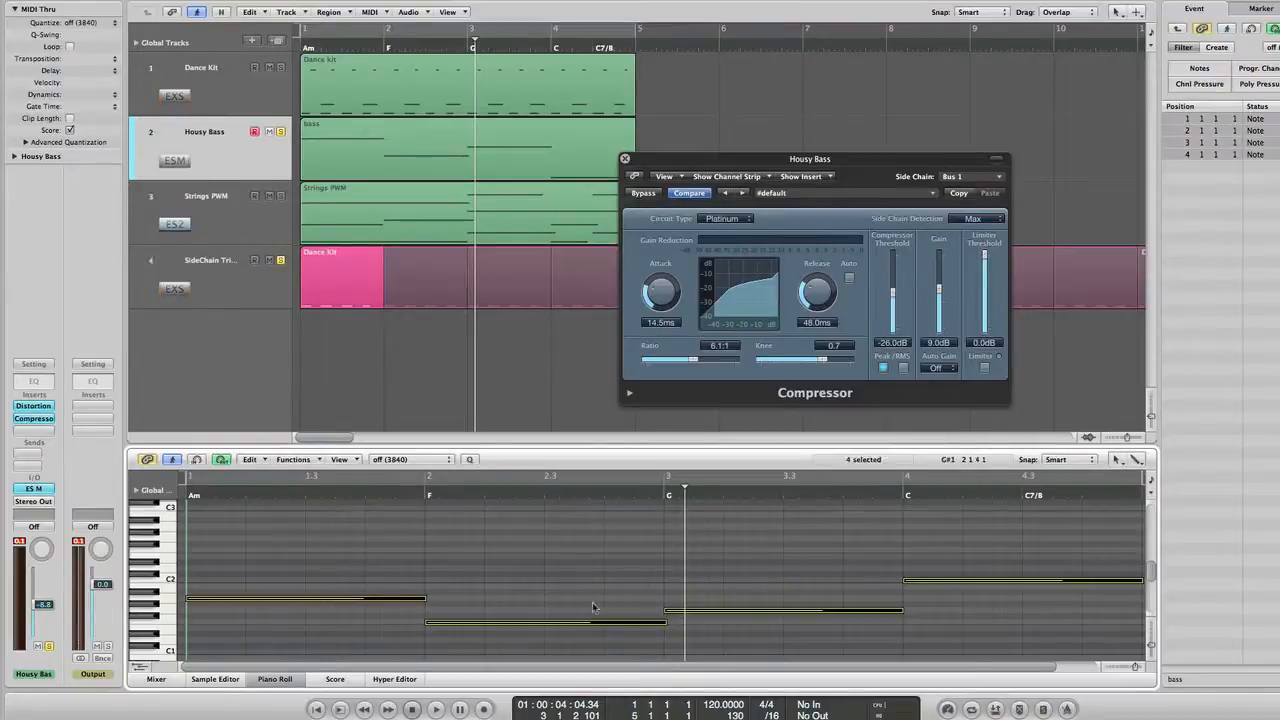
{"action": "left_click", "coordinate": [670, 629]}
{"action": "key", "text": "super+a"}
{"action": "left_click", "coordinate": [300, 462]}
{"action": "mouse_move", "coordinate": [313, 596]}
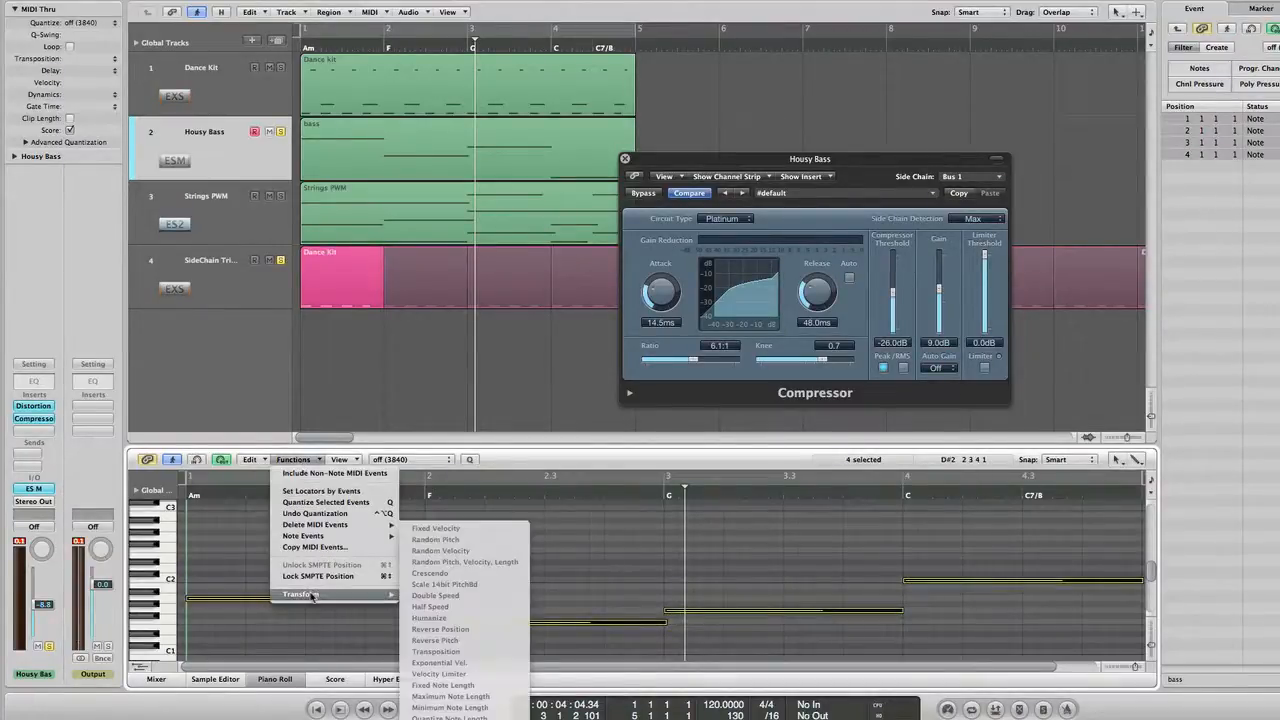
{"action": "left_click", "coordinate": [265, 565]}
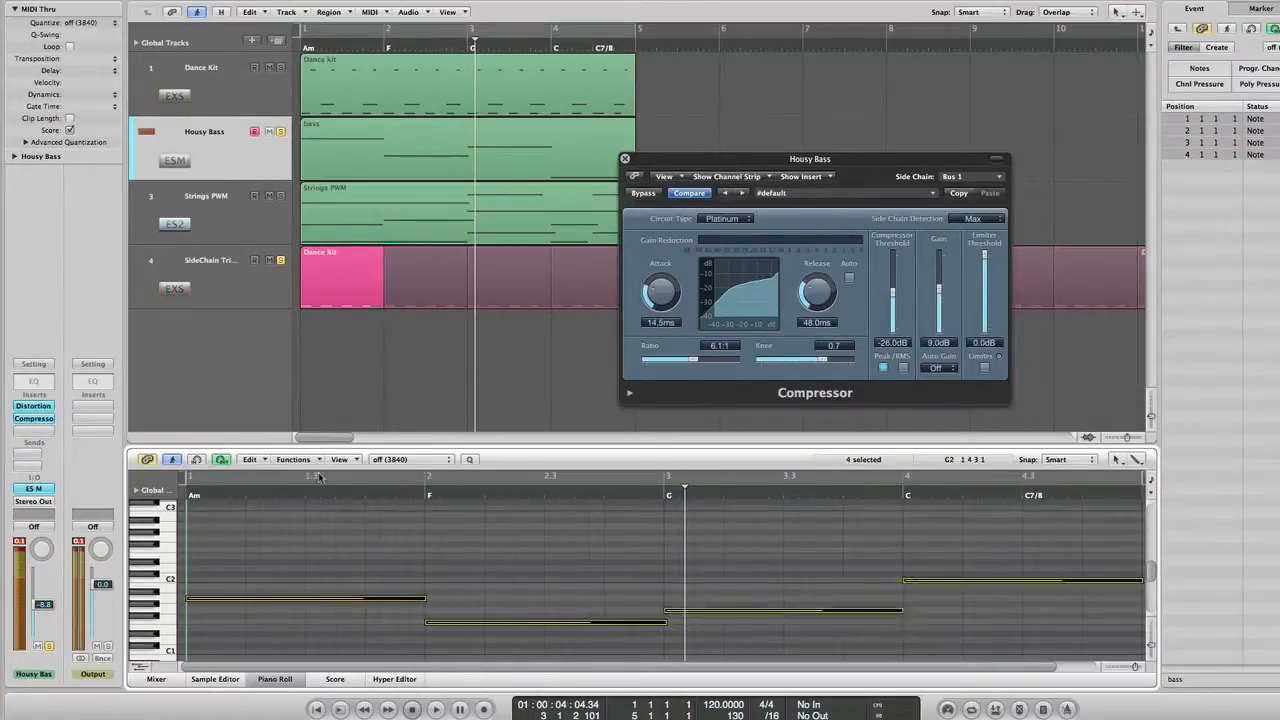
{"action": "key", "text": "super+a"}
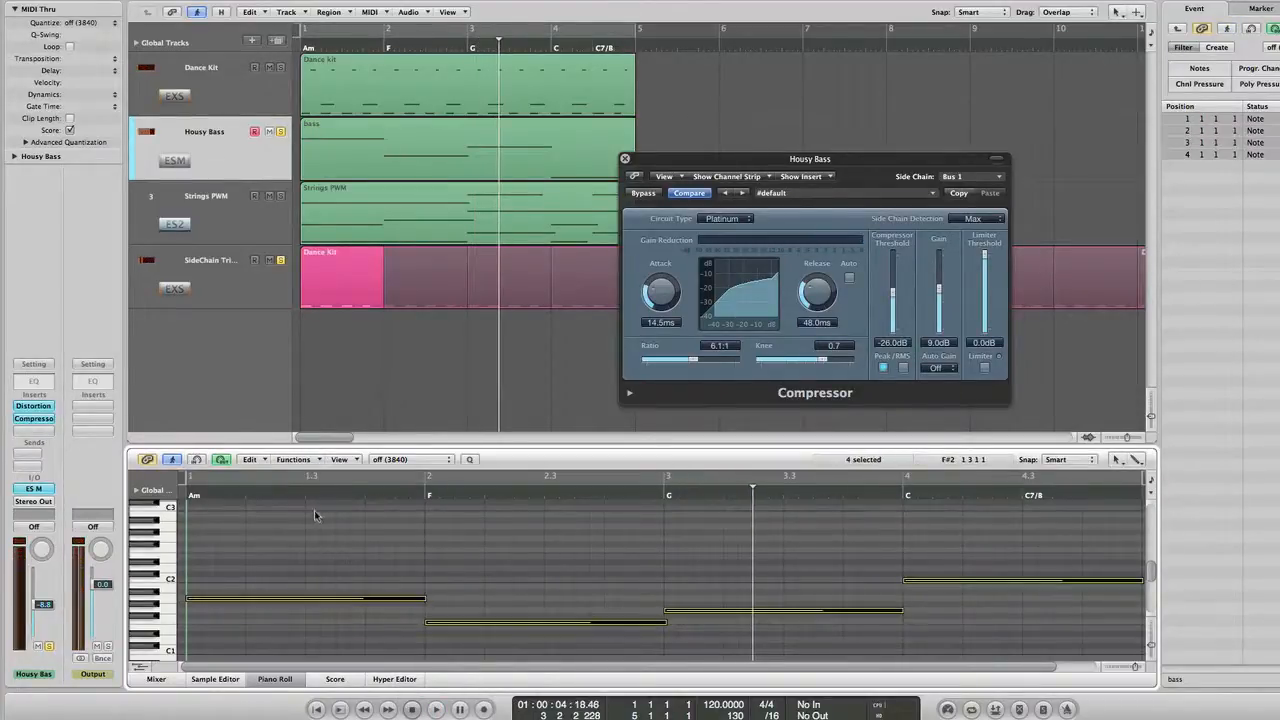
{"action": "left_click", "coordinate": [294, 460]}
{"action": "mouse_move", "coordinate": [338, 597]}
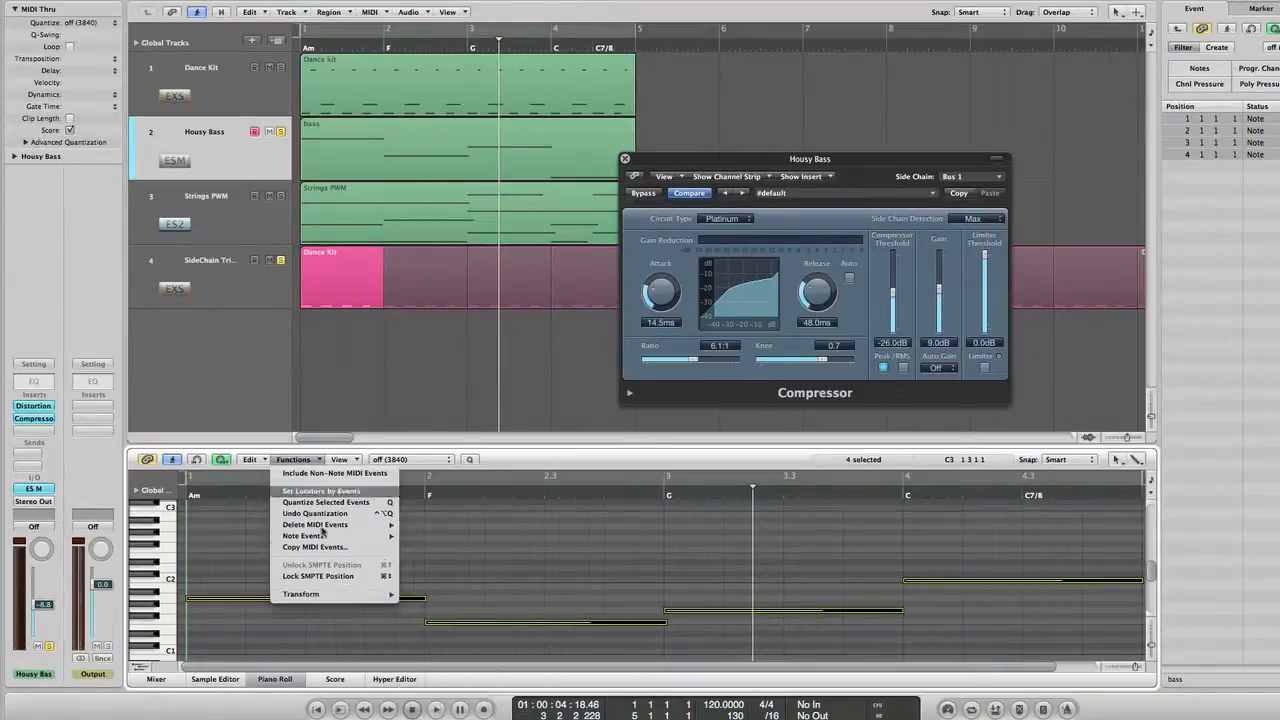
{"action": "mouse_move", "coordinate": [333, 538]}
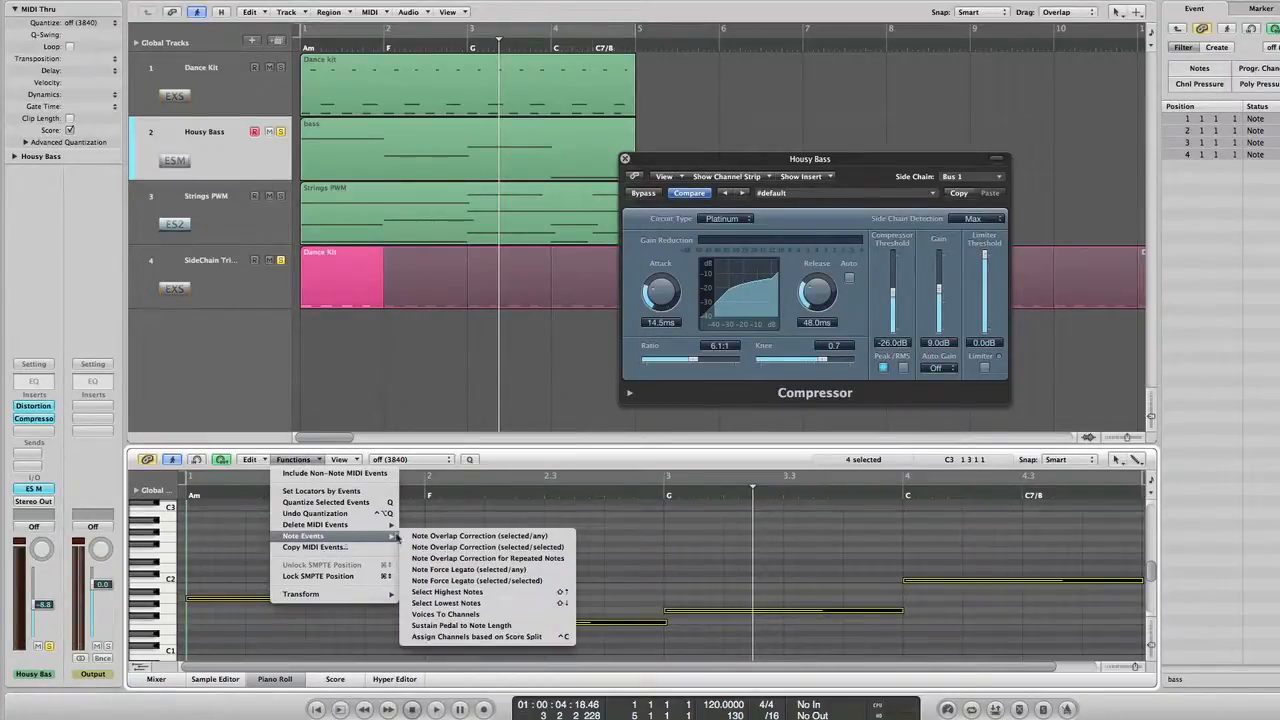
{"action": "left_click", "coordinate": [465, 546]}
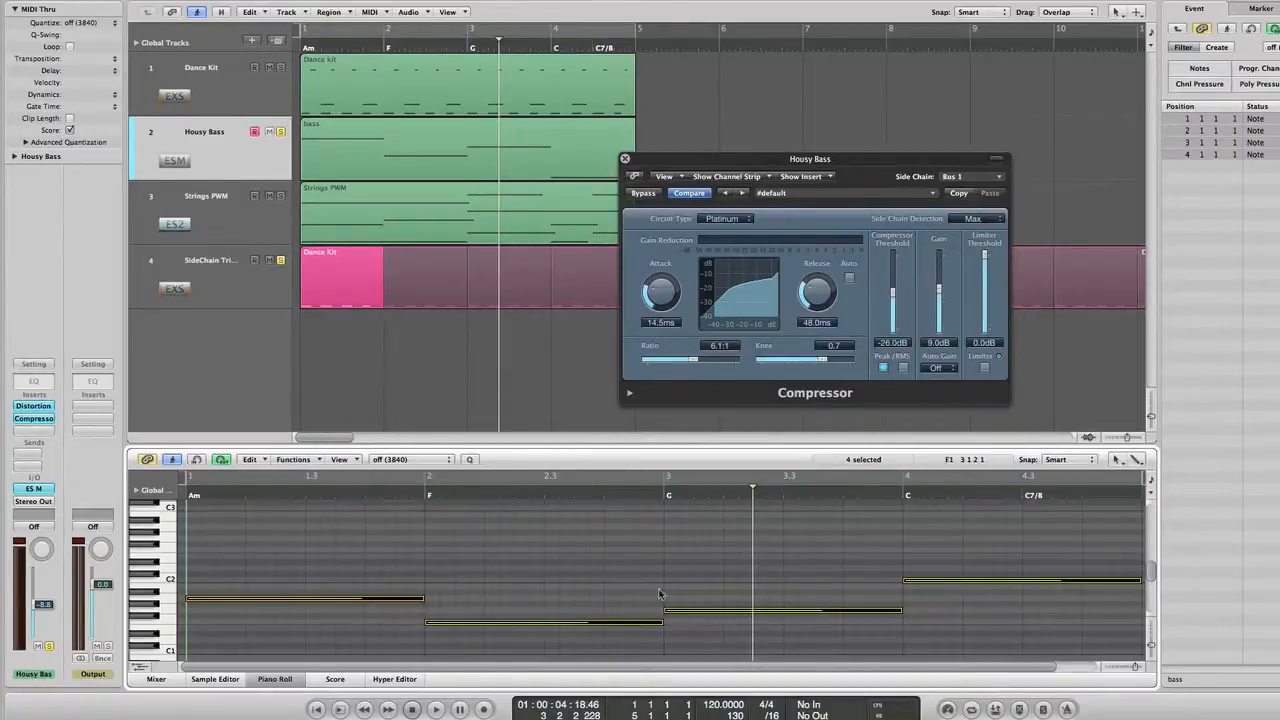
{"action": "left_click", "coordinate": [583, 578]}
During playback, set the bass Compressor to 13.5 ms attack, 23.0 ms release and -27.5 dB threshold, then stop.
{"action": "key", "text": "space"}
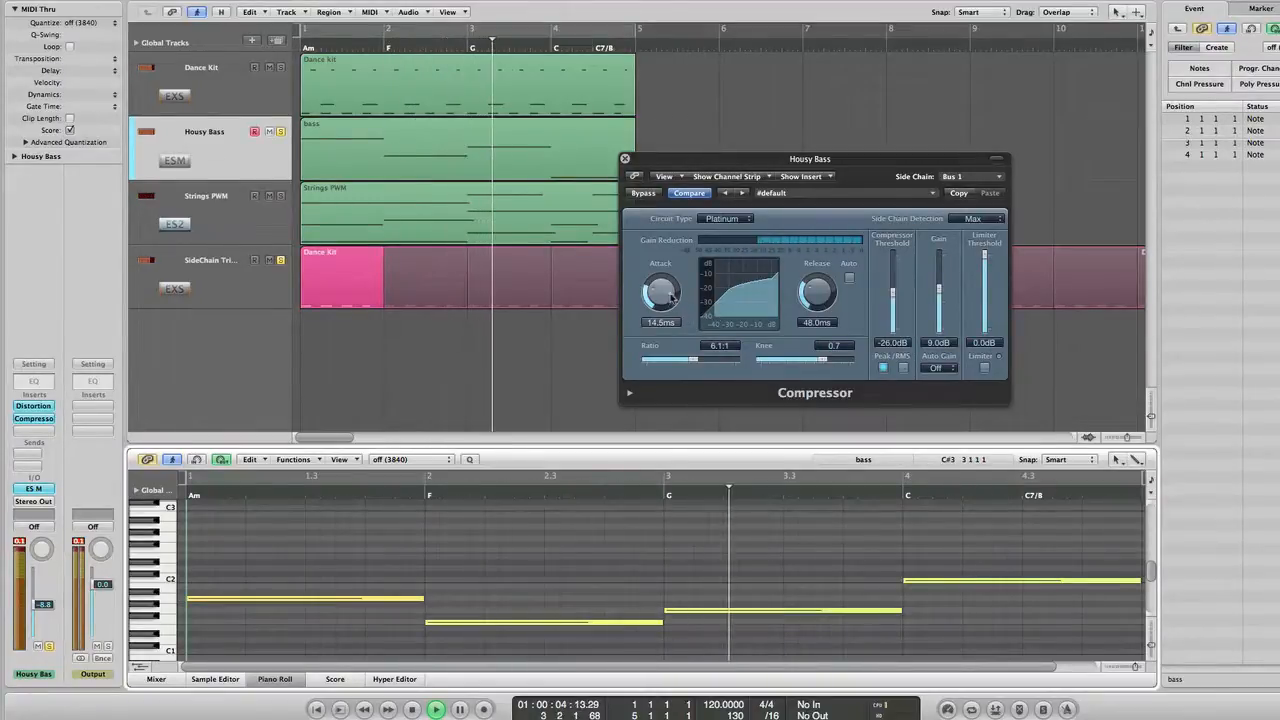
{"action": "left_click_drag", "start_coordinate": [671, 297], "coordinate": [671, 299]}
{"action": "left_click_drag", "start_coordinate": [816, 292], "coordinate": [879, 306]}
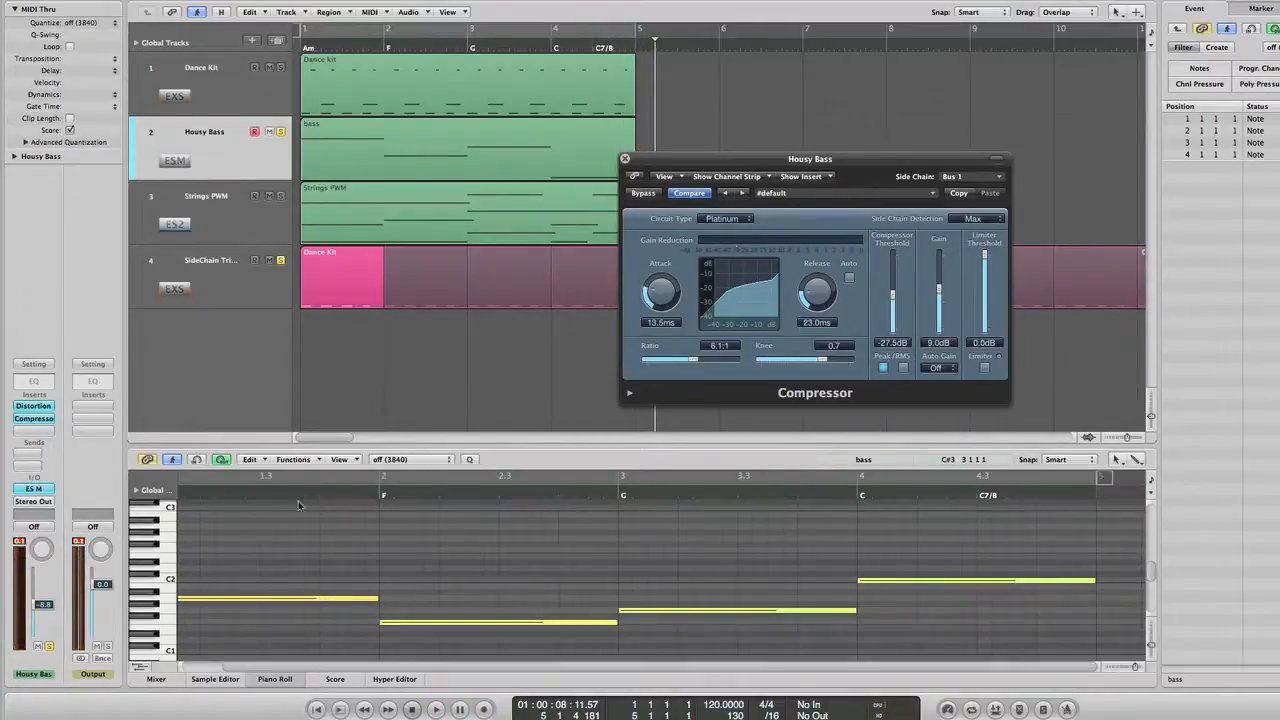
Play the bass from the start, set the Compressor to 11.0:1 ratio and -30.0 dB threshold, and stop playback.
{"action": "scroll", "coordinate": [288, 520], "scroll_direction": "left", "scroll_amount": 2}
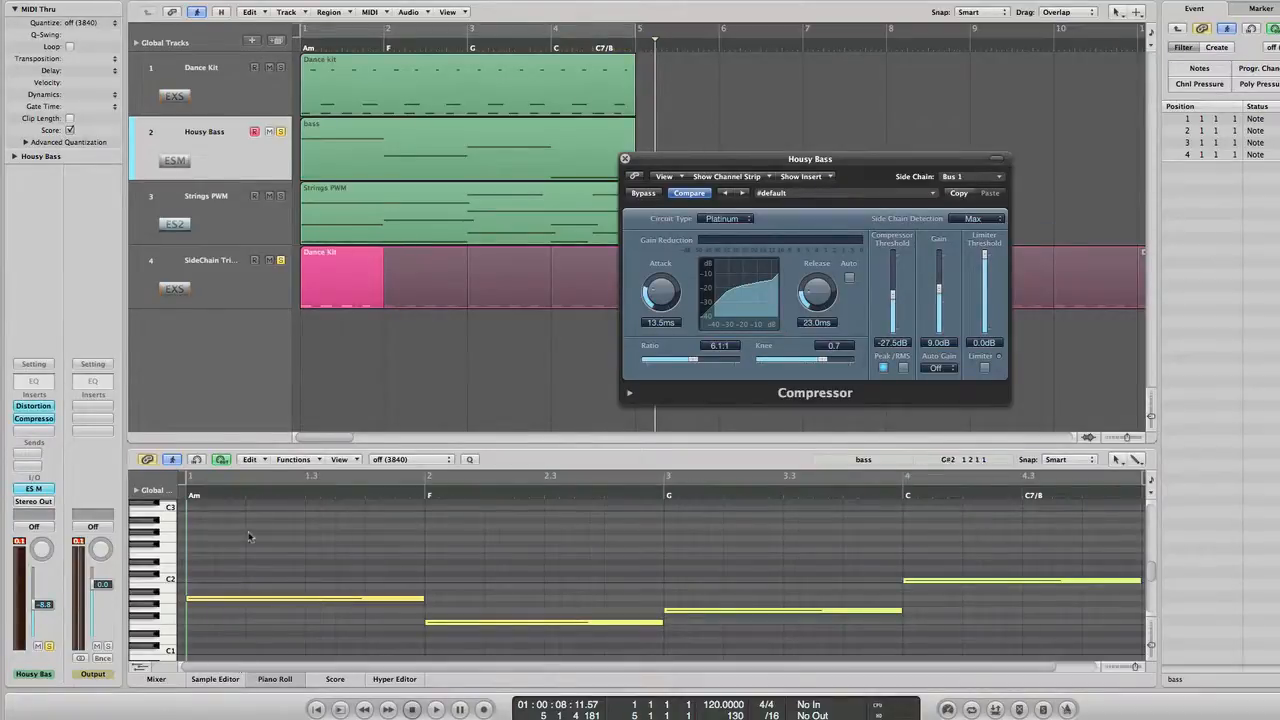
{"action": "key", "text": "Return"}
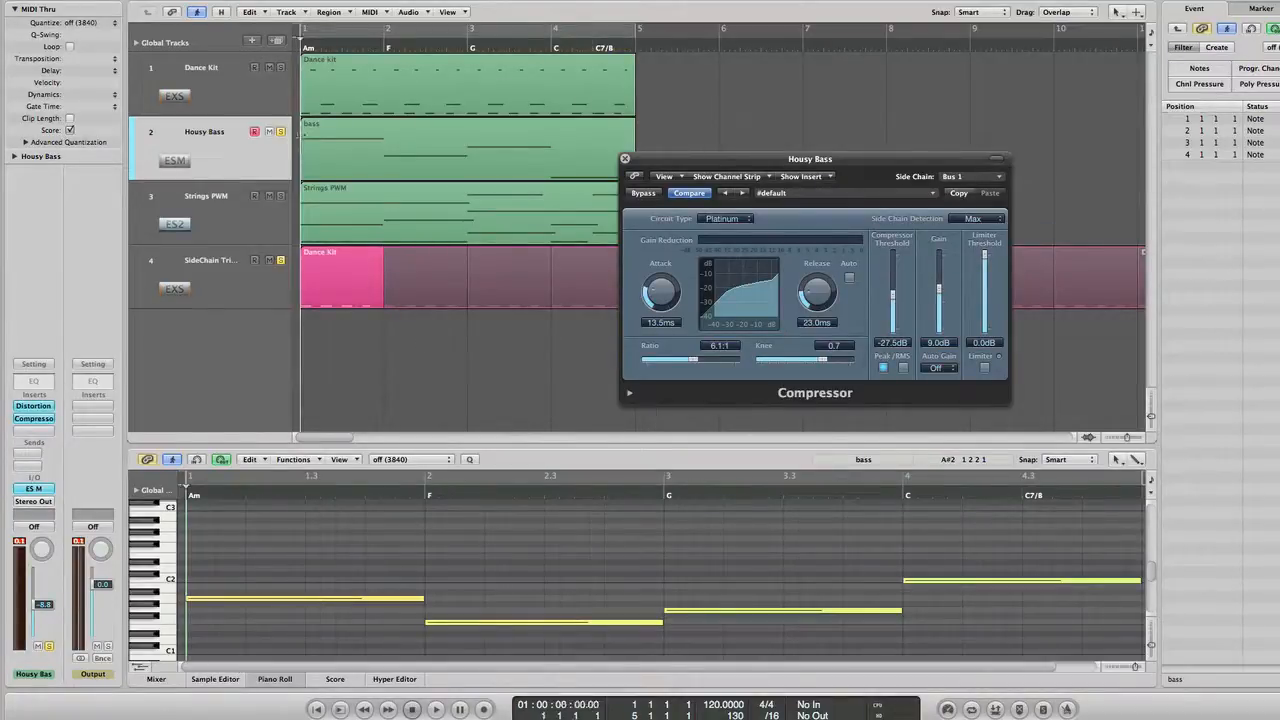
{"action": "key", "text": "space"}
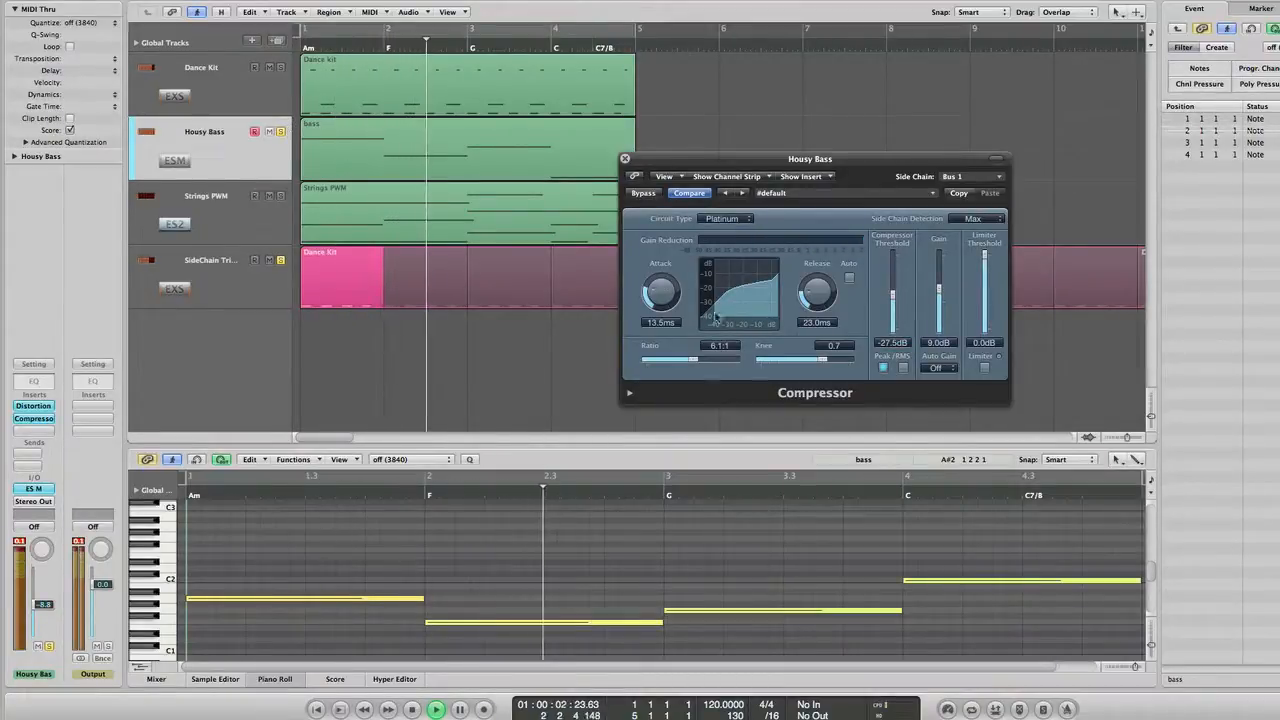
{"action": "left_click_drag", "start_coordinate": [702, 365], "coordinate": [710, 364]}
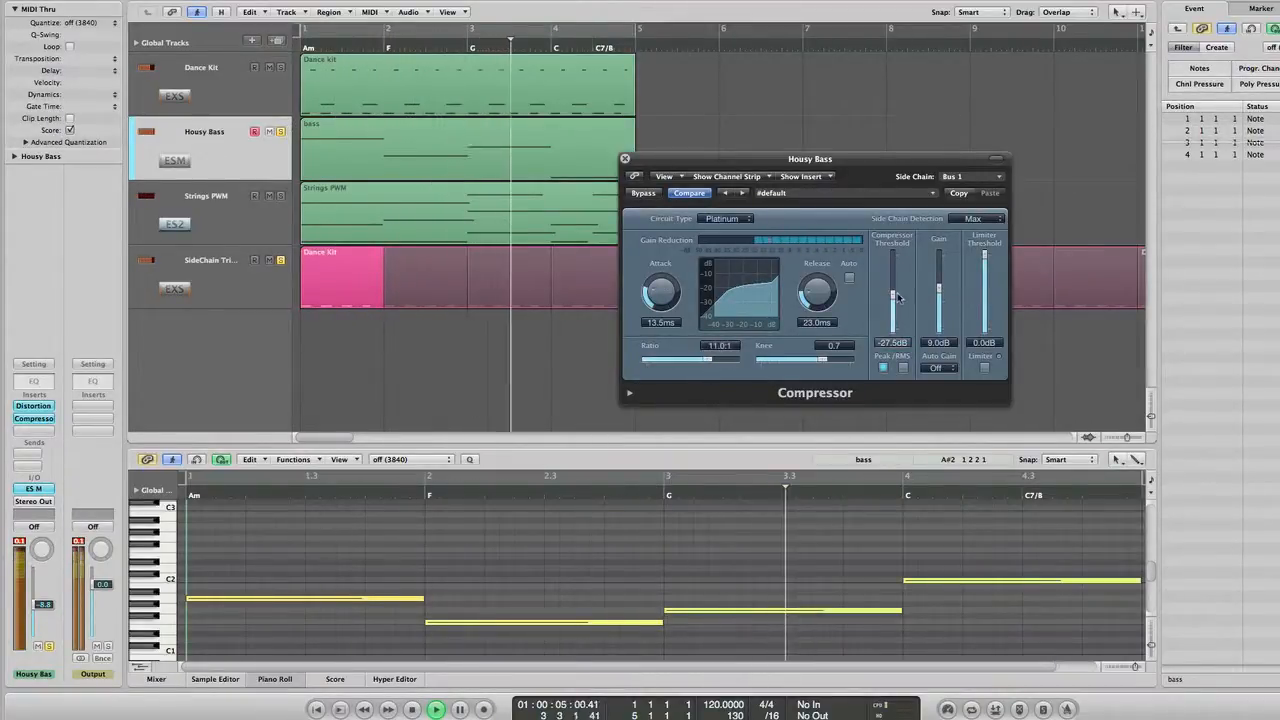
{"action": "left_click_drag", "start_coordinate": [894, 295], "coordinate": [897, 302]}
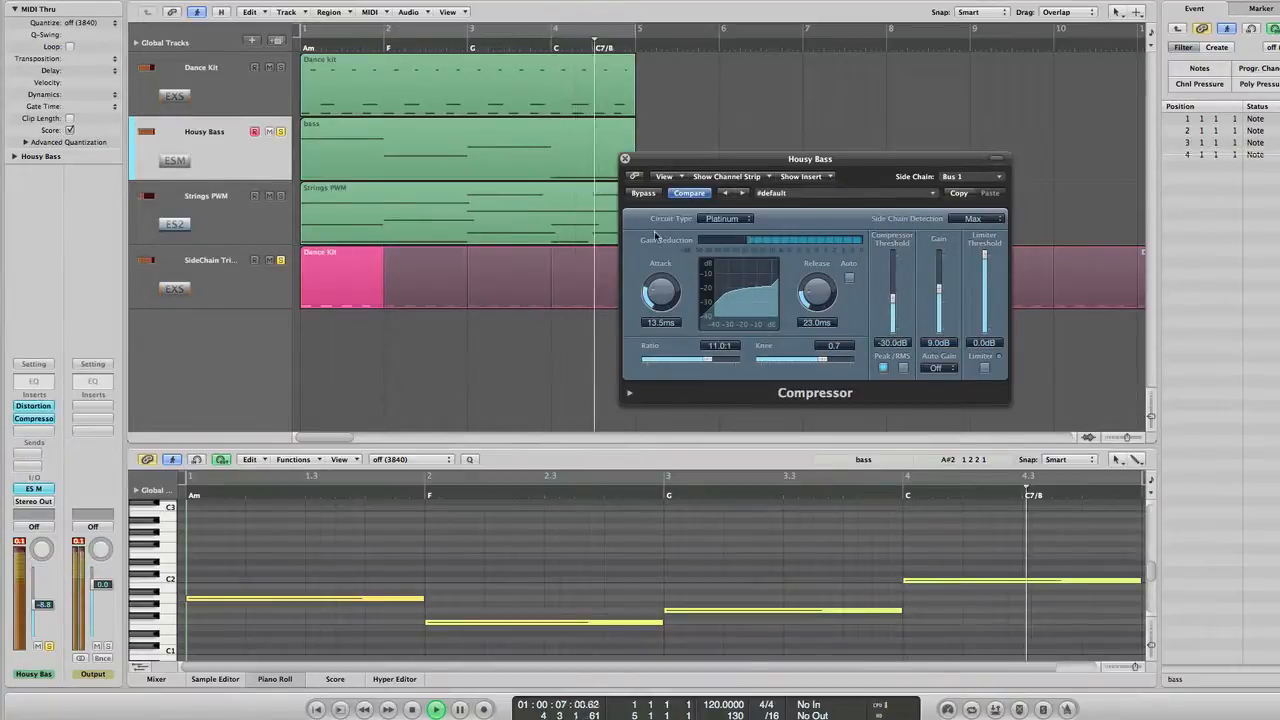
{"action": "key", "text": "space"}
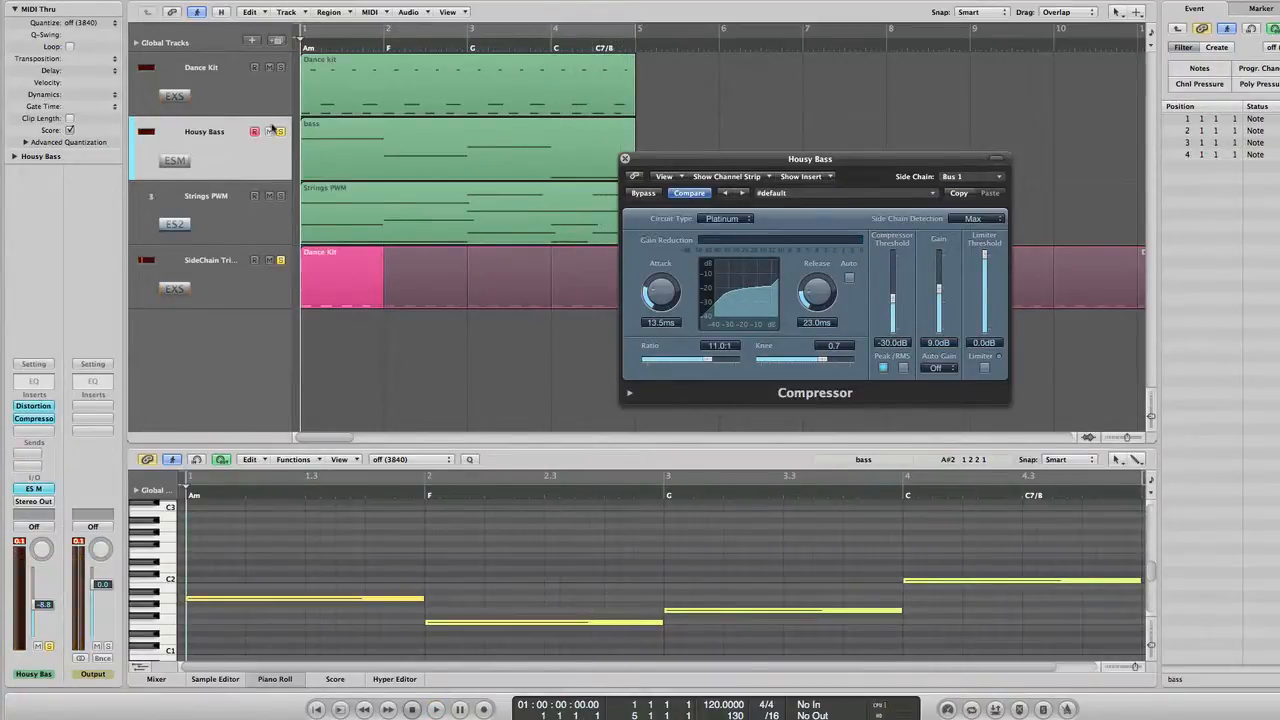
Unsolo the Housy Bass and SideChain Trigger tracks, play the full mix, and lower the Housy Bass volume to -13.0 dB.
{"action": "left_click", "coordinate": [282, 258]}
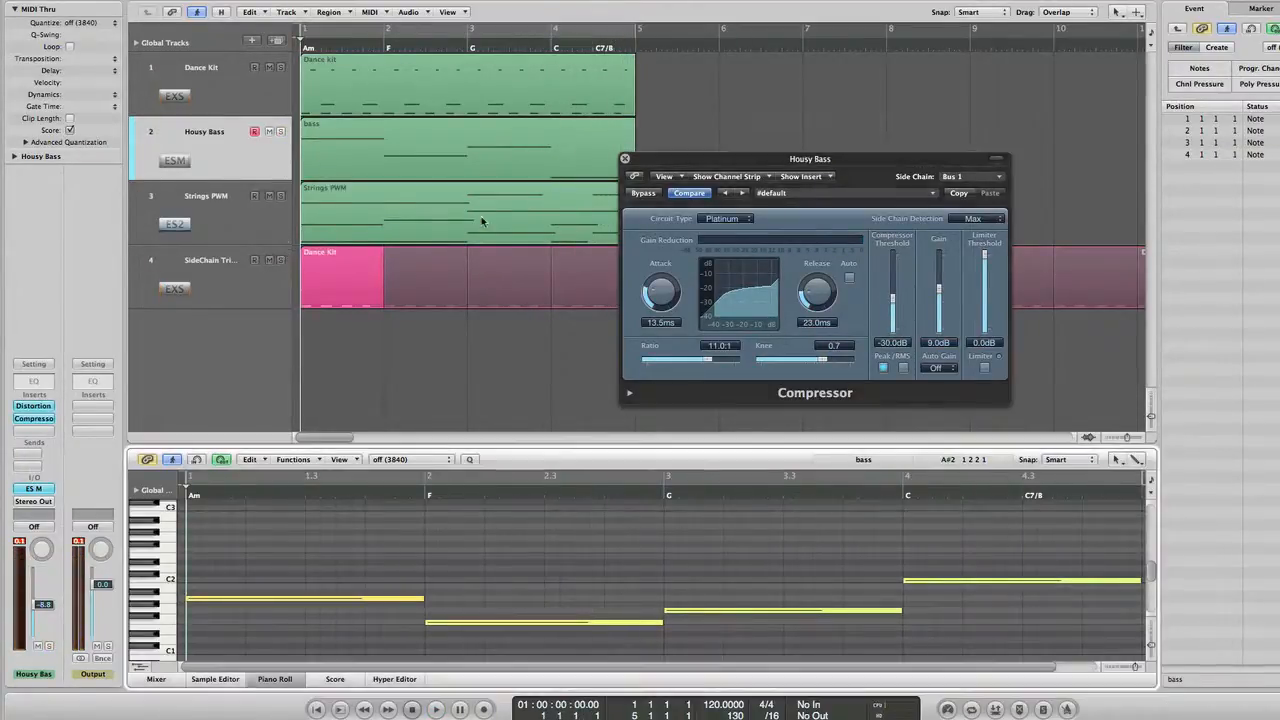
{"action": "key", "text": "space"}
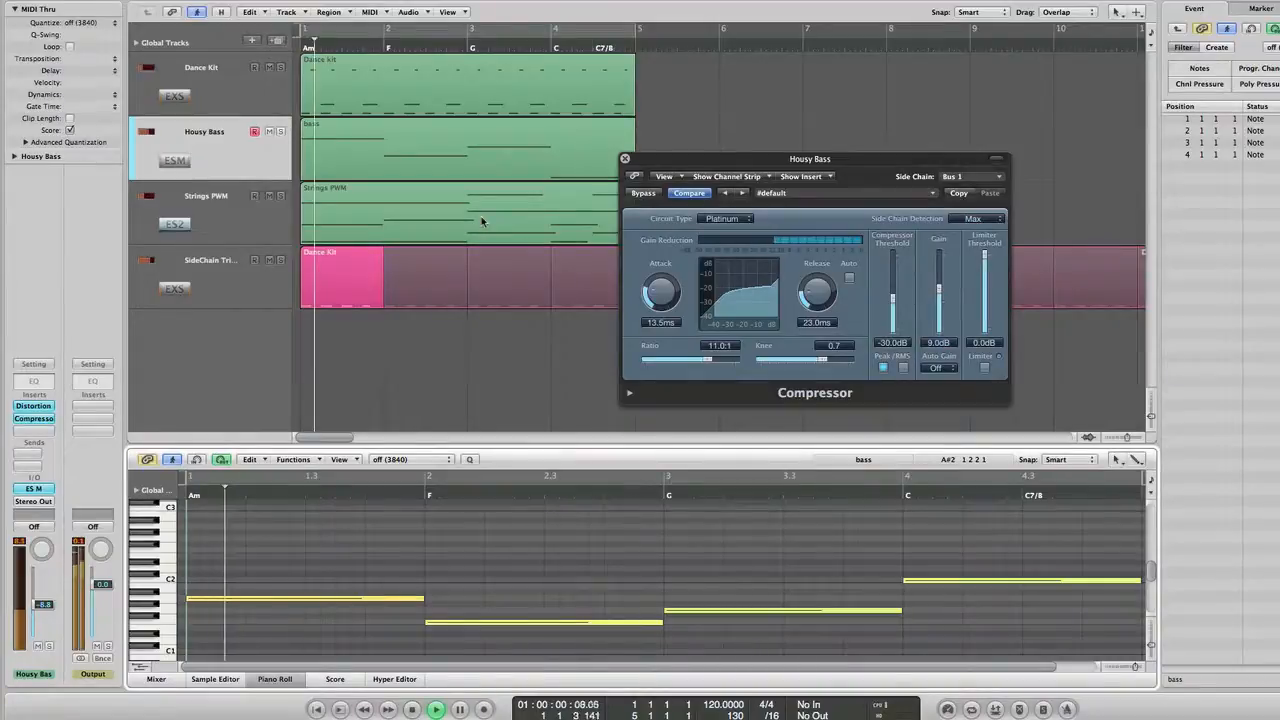
{"action": "left_click", "coordinate": [226, 196]}
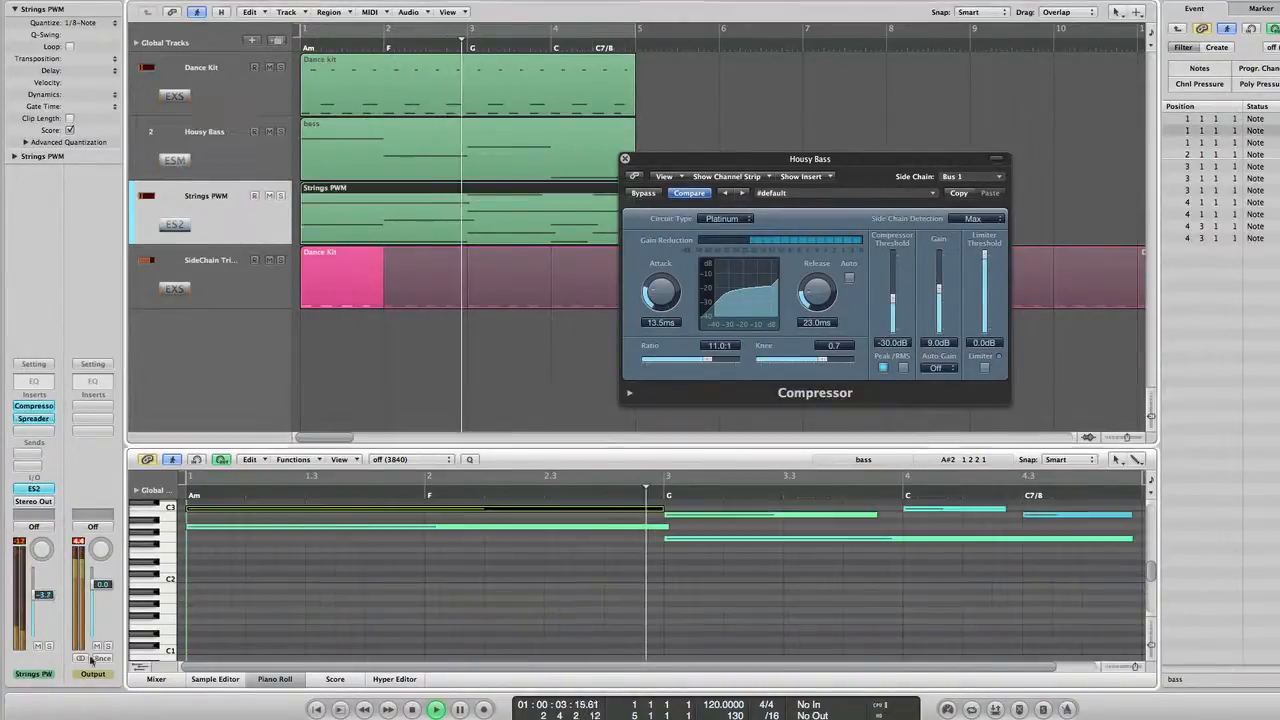
{"action": "left_click", "coordinate": [230, 129]}
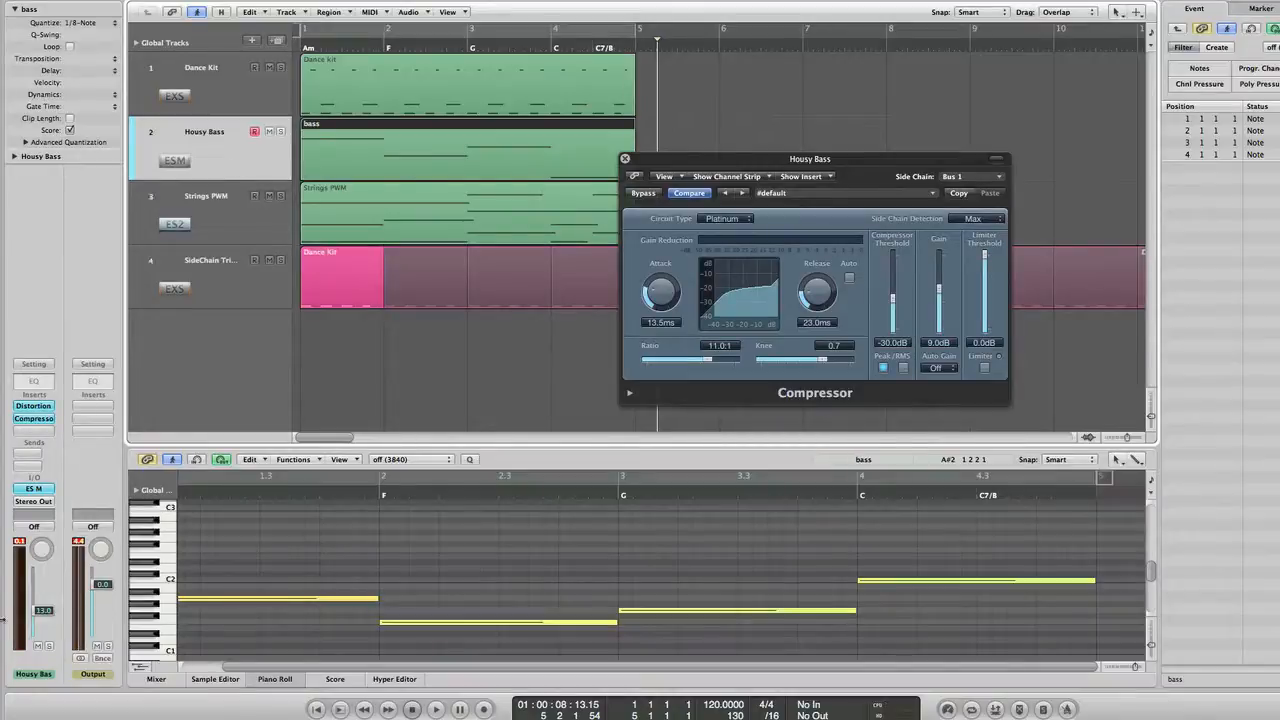
Select the Strings PWM track and play the full arrangement from the start.
{"action": "left_click", "coordinate": [212, 210]}
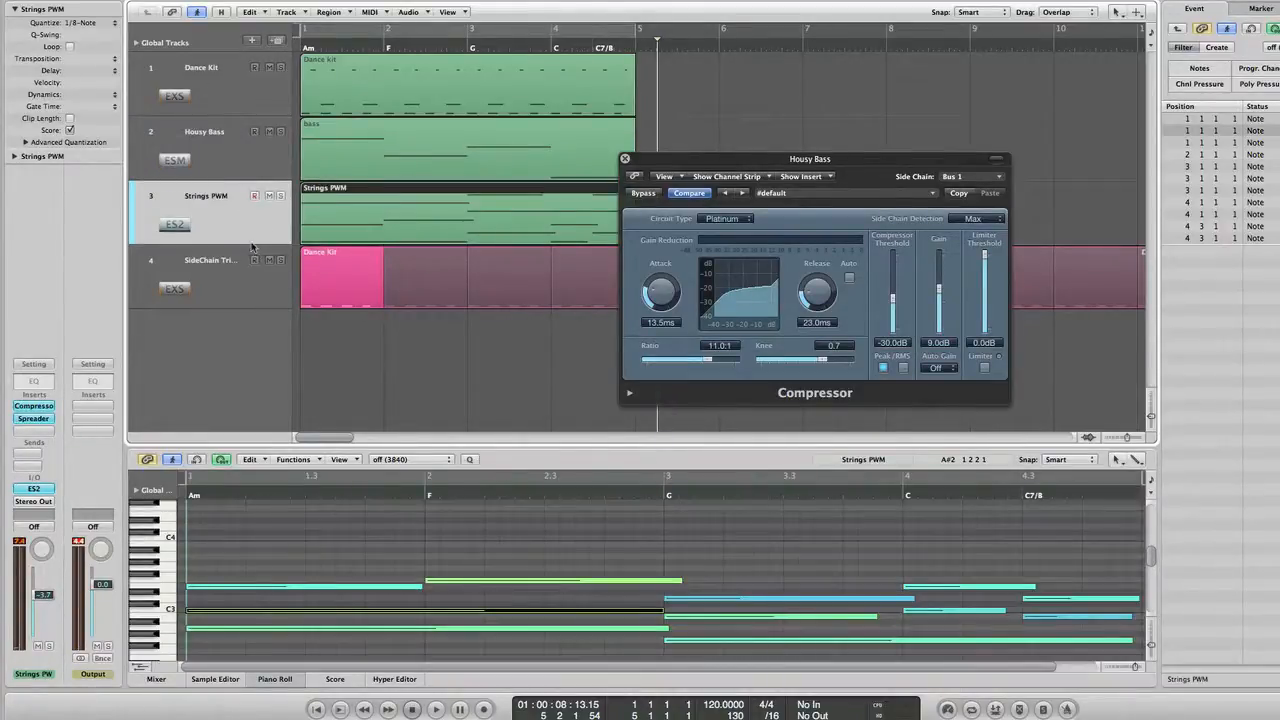
{"action": "key", "text": "Return"}
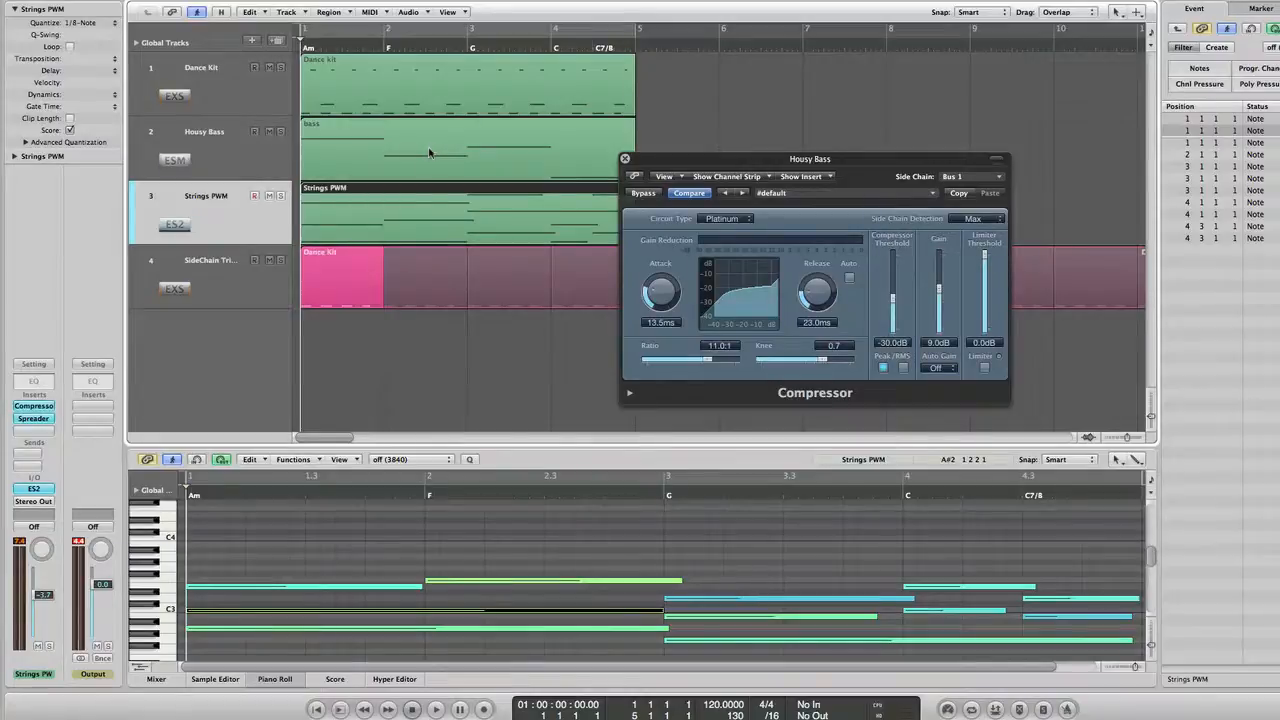
{"action": "key", "text": "space"}
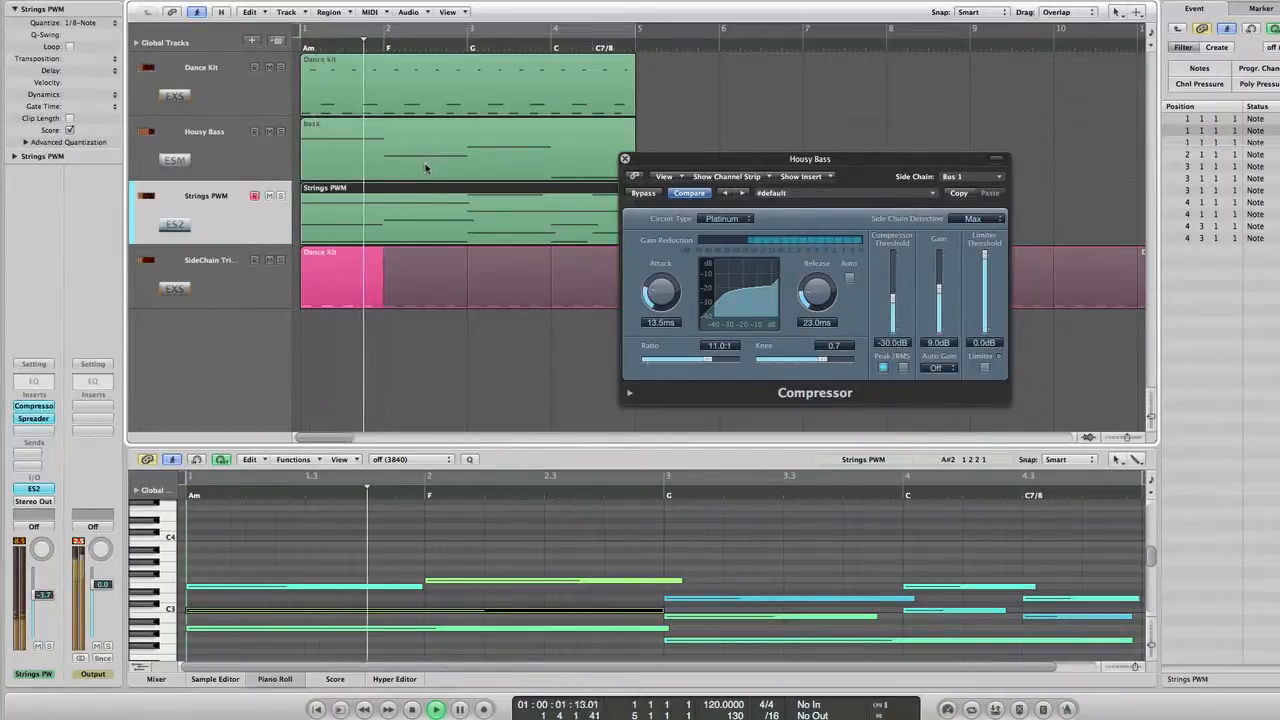